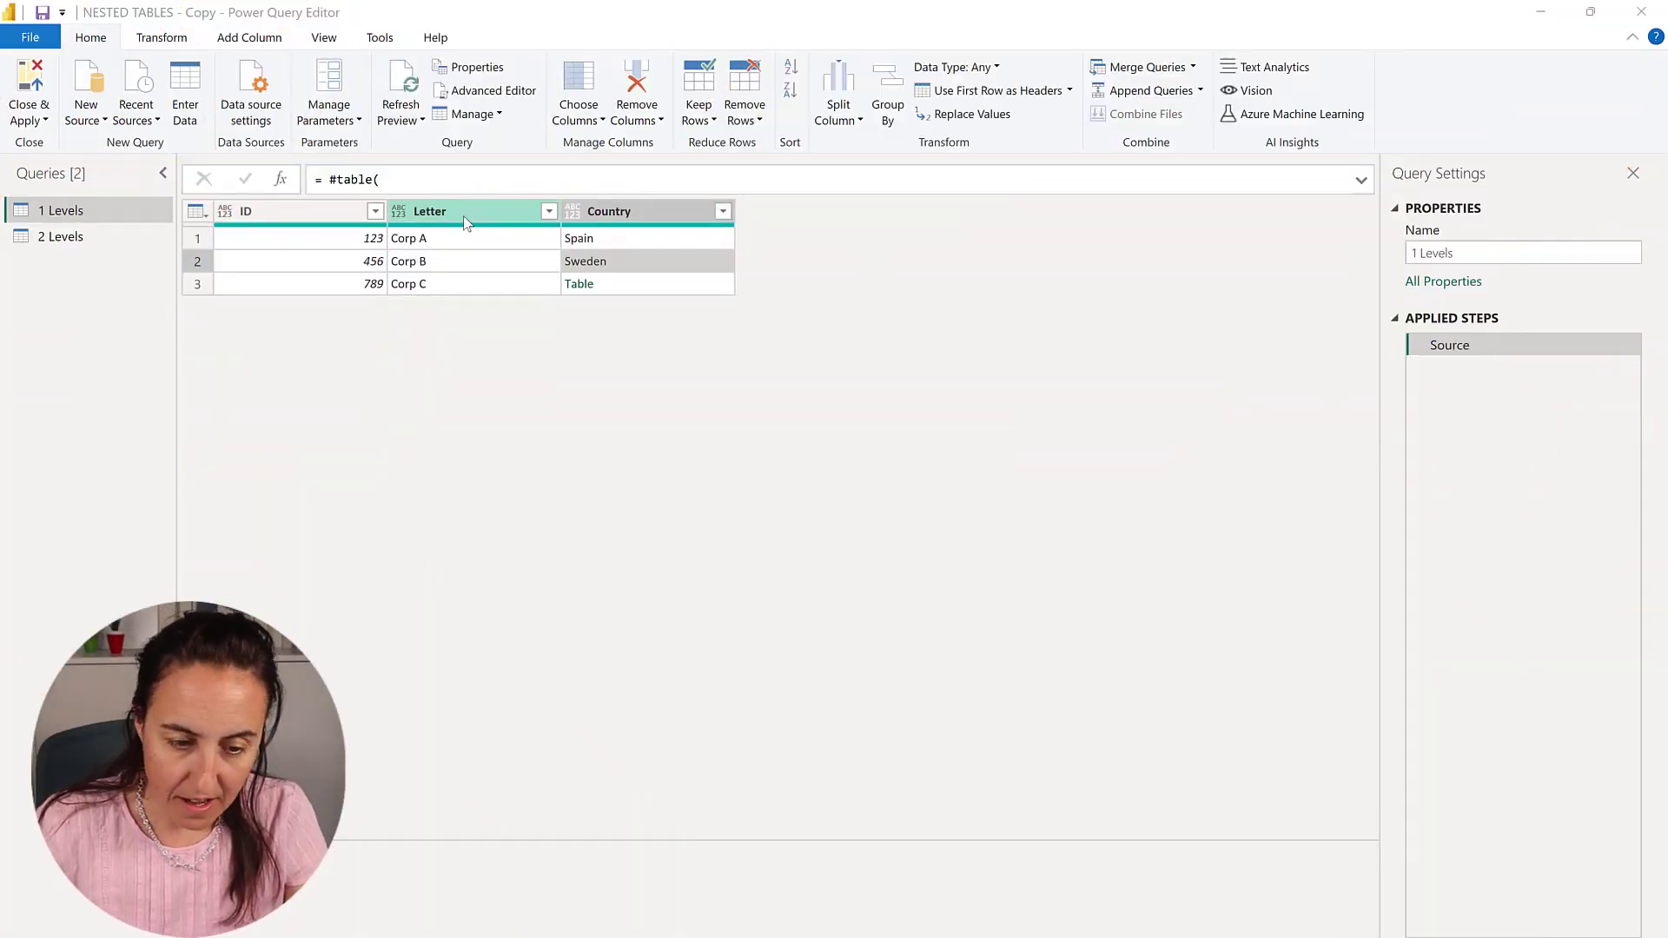
- Check the Country values in 1 Levels, including row 3's nested Table, then go to Add Column
{"action": "left_click", "coordinate": [658, 214]}
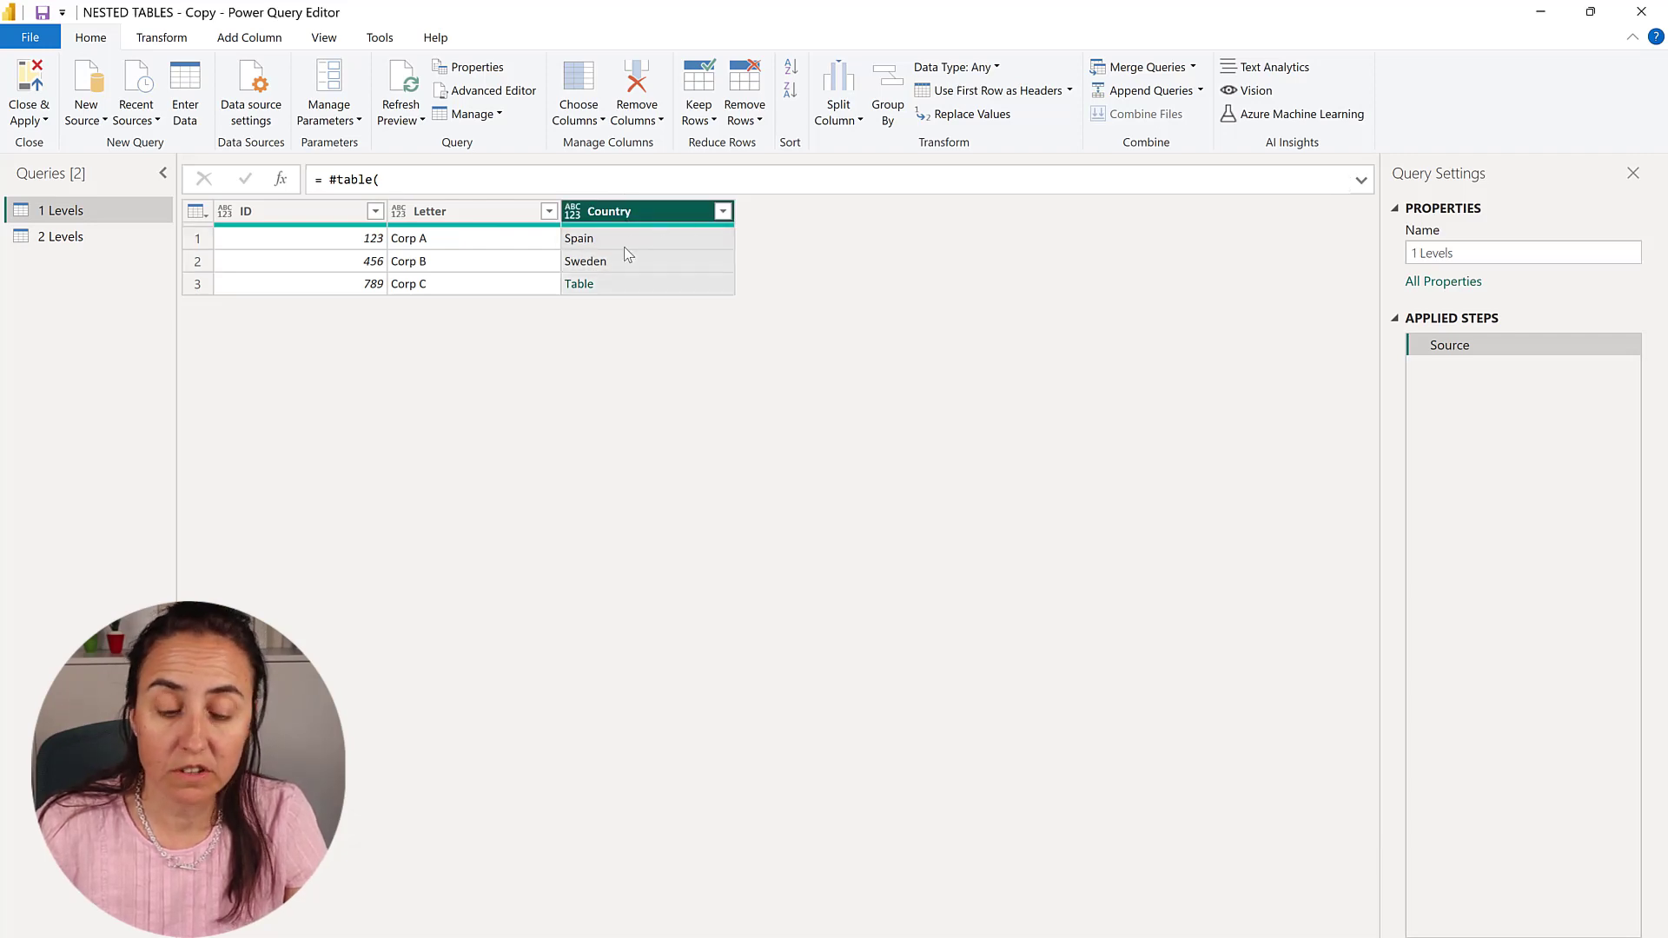
{"action": "left_click", "coordinate": [673, 284]}
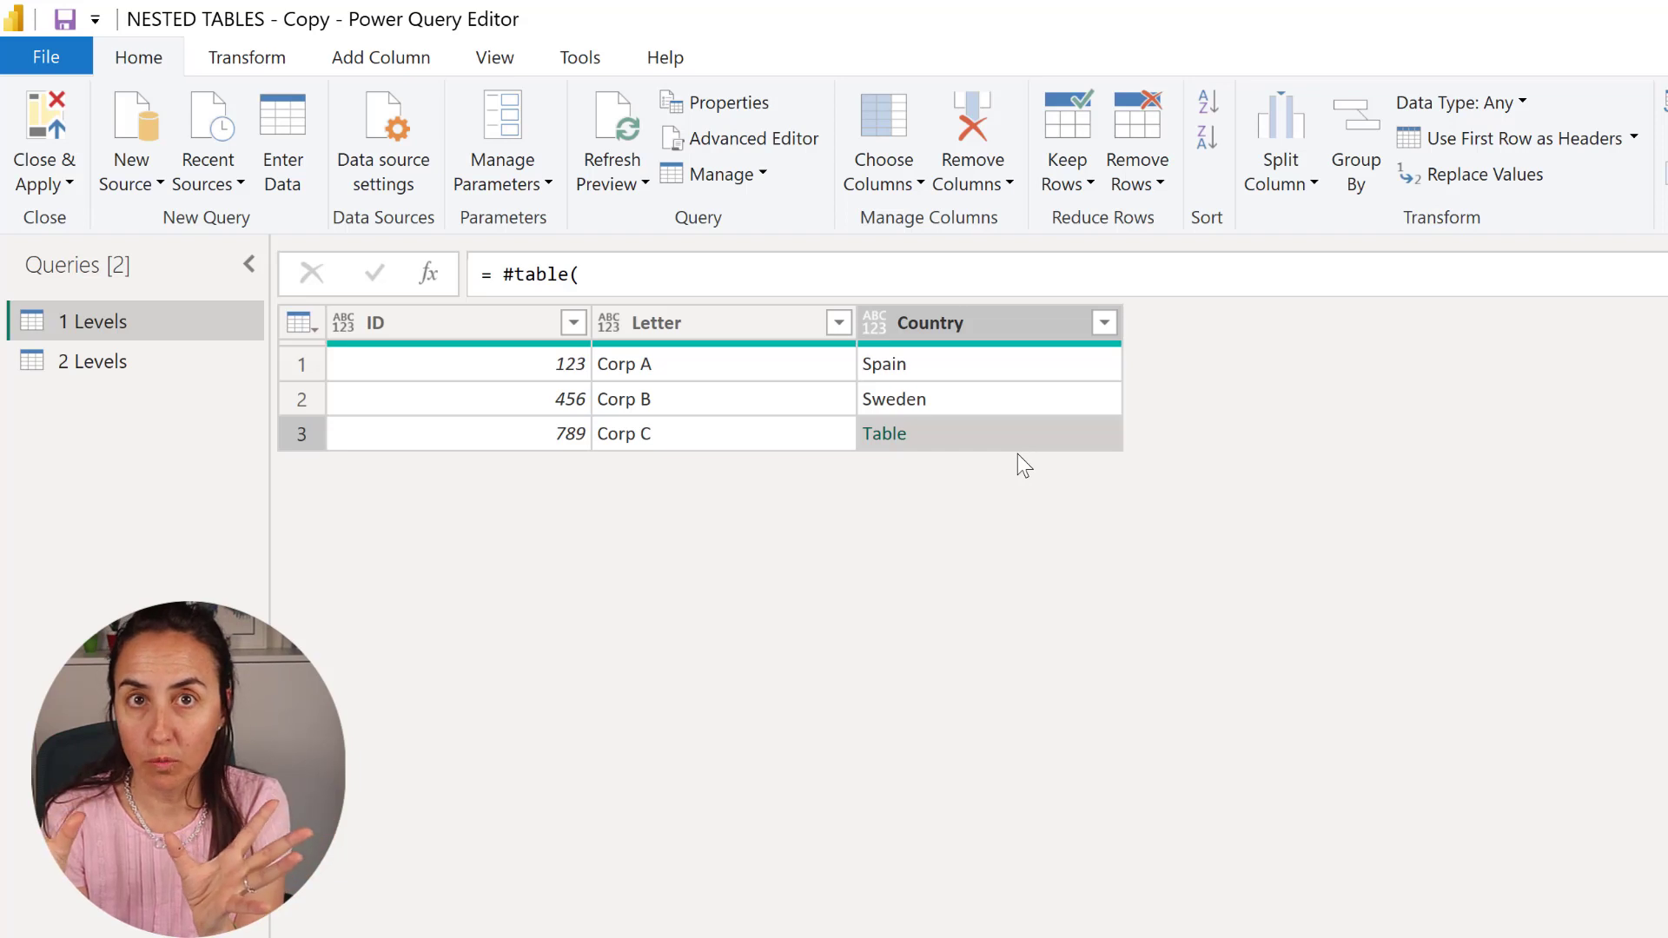
{"action": "left_click", "coordinate": [1105, 325]}
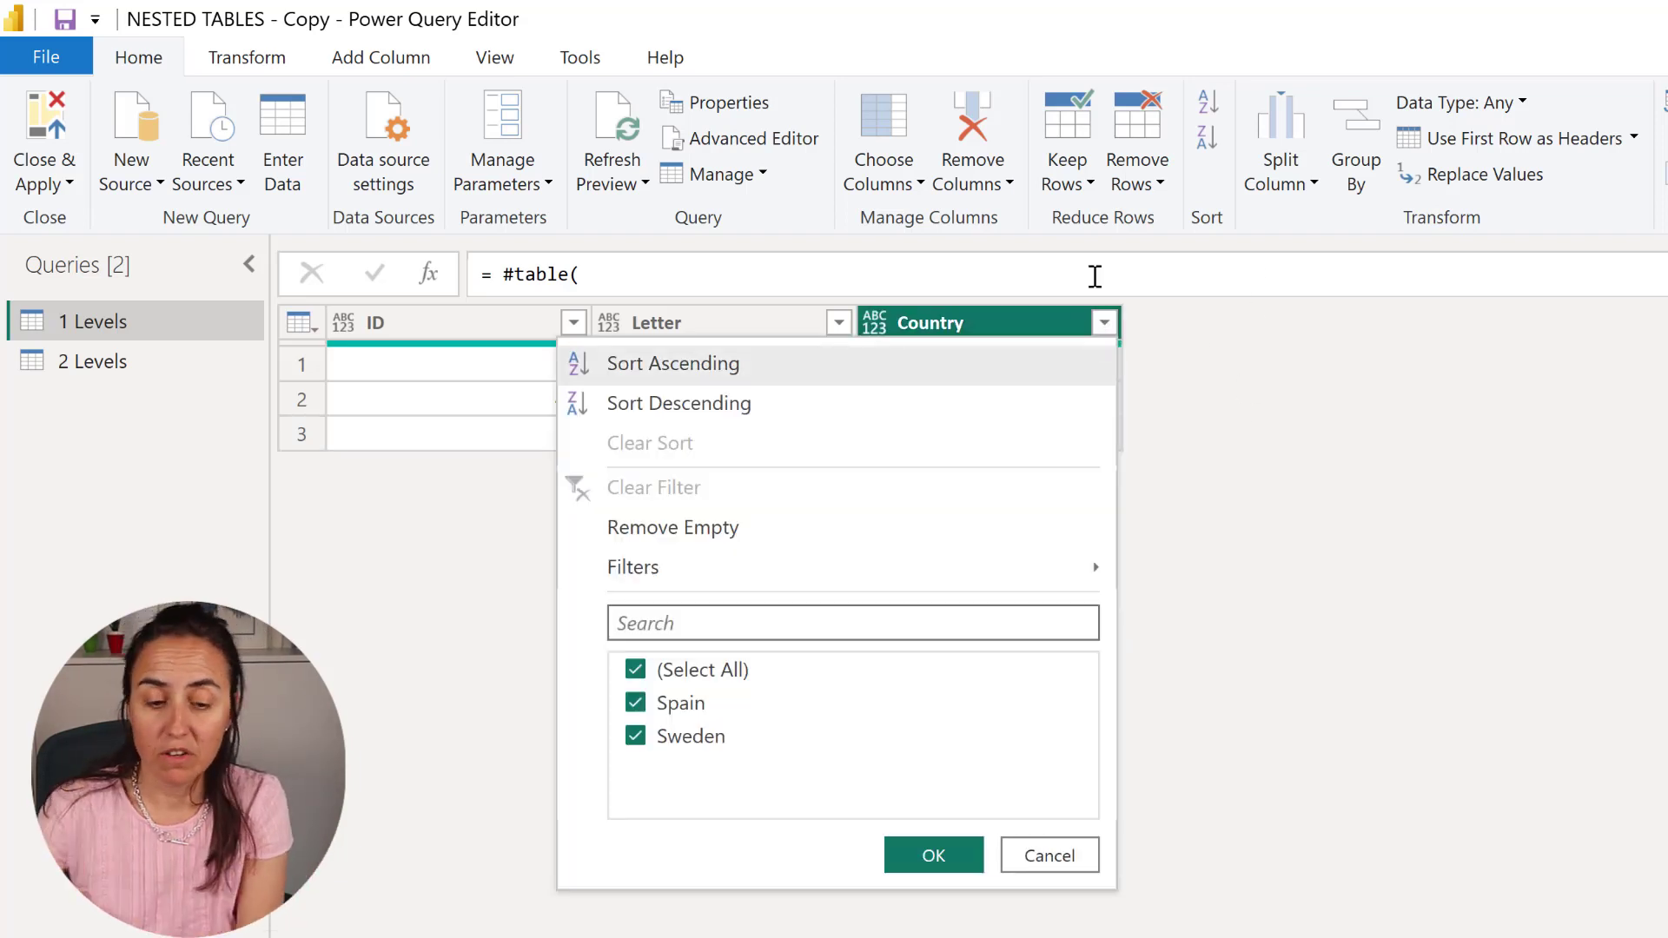
{"action": "left_click", "coordinate": [1396, 596]}
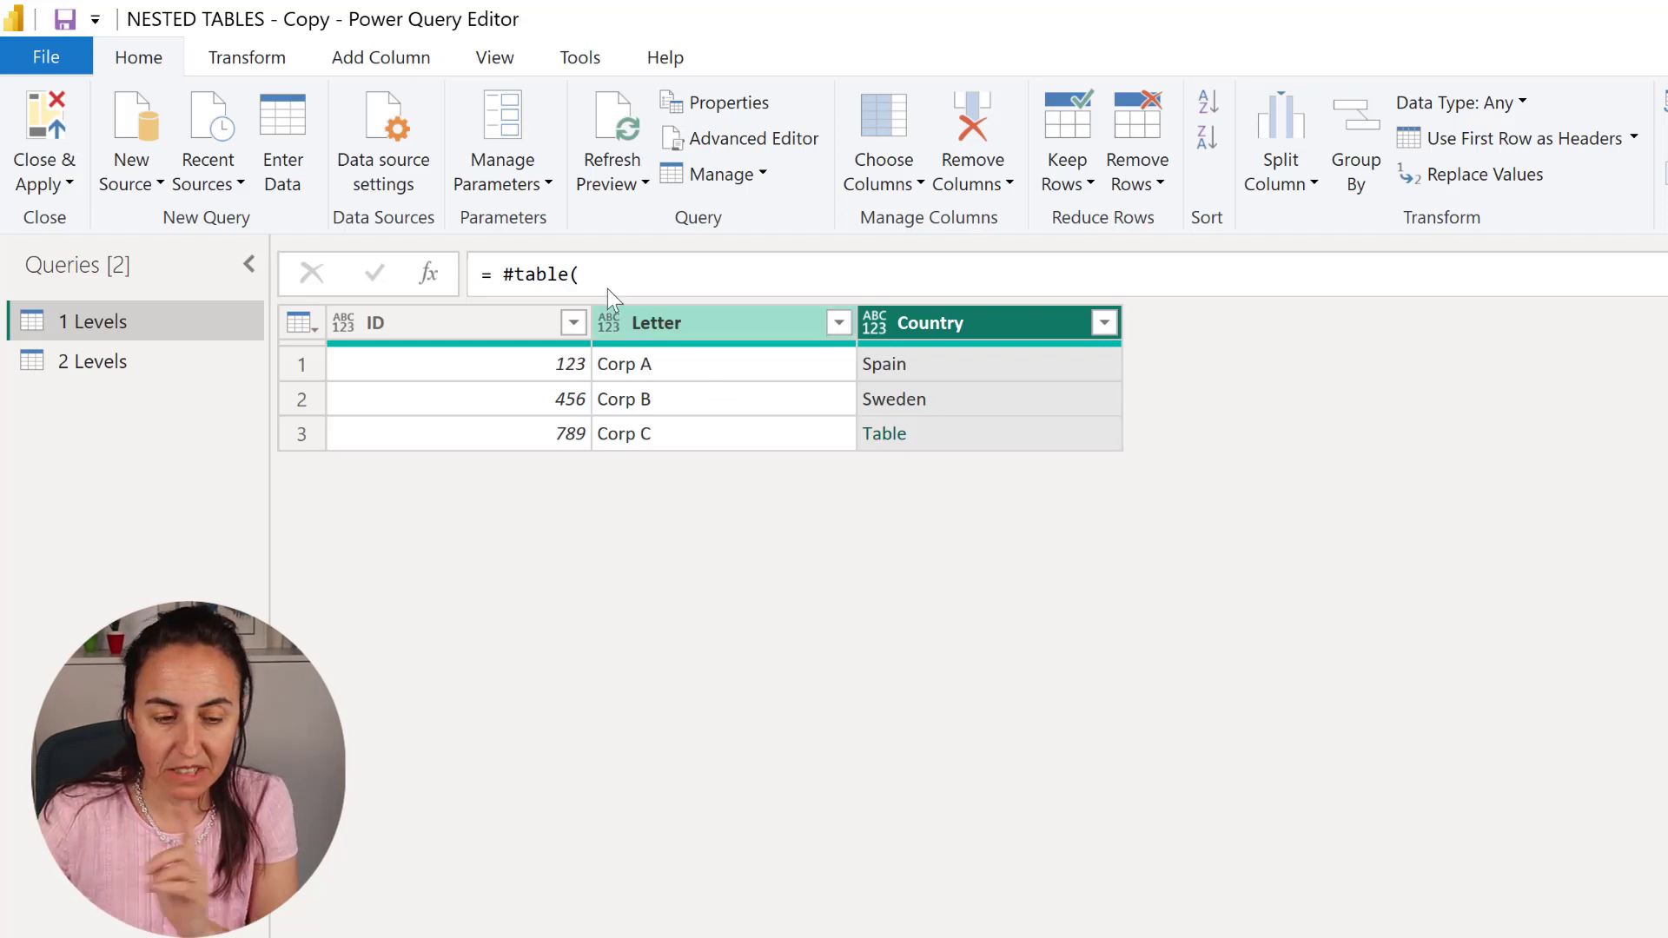
{"action": "left_click", "coordinate": [376, 55]}
- Add a Custom column: if Value.Is([Country], type table) then [Country] else 1
{"action": "left_click", "coordinate": [144, 135]}
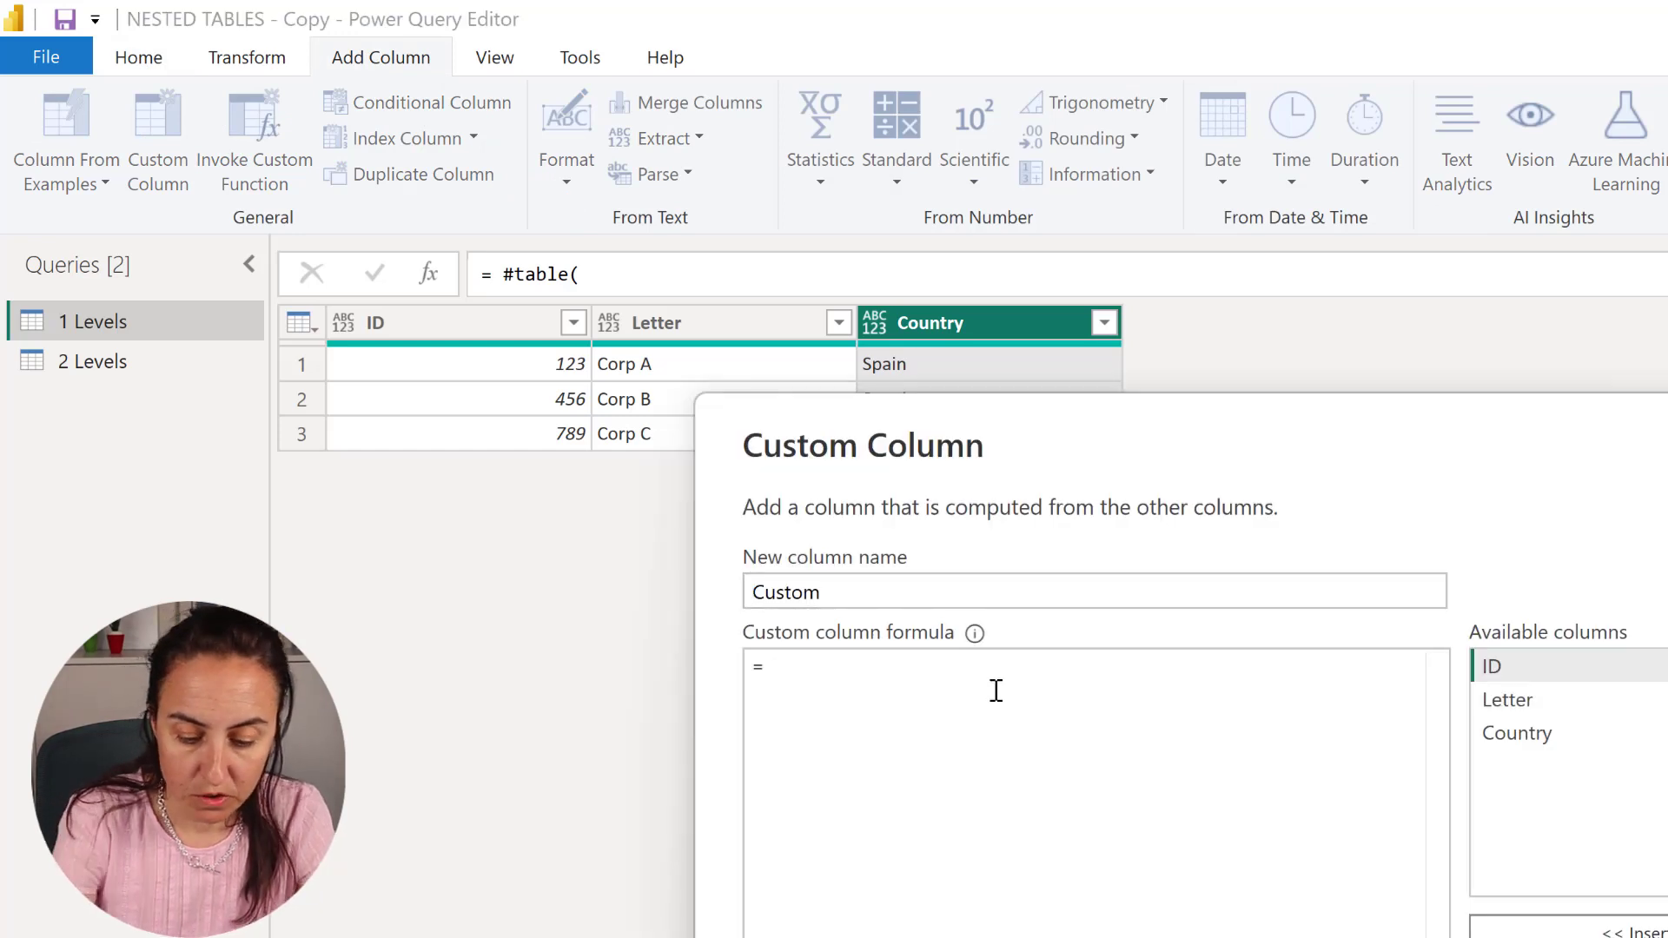
{"action": "type", "text": "if "}
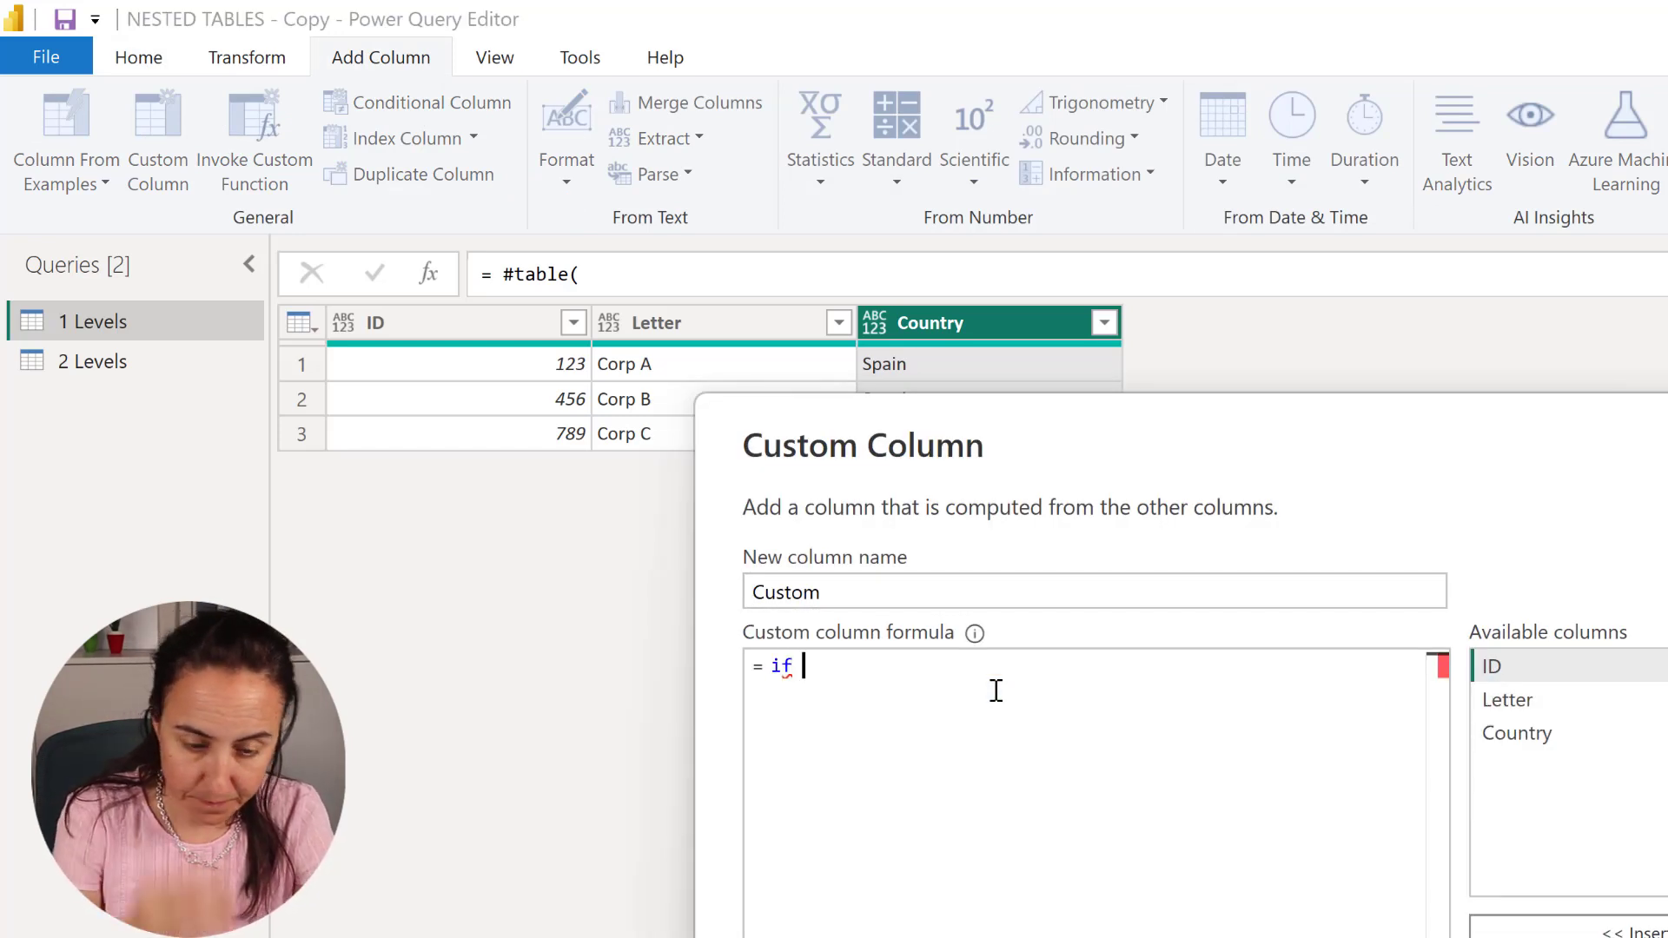
{"action": "type", "text": "Value."}
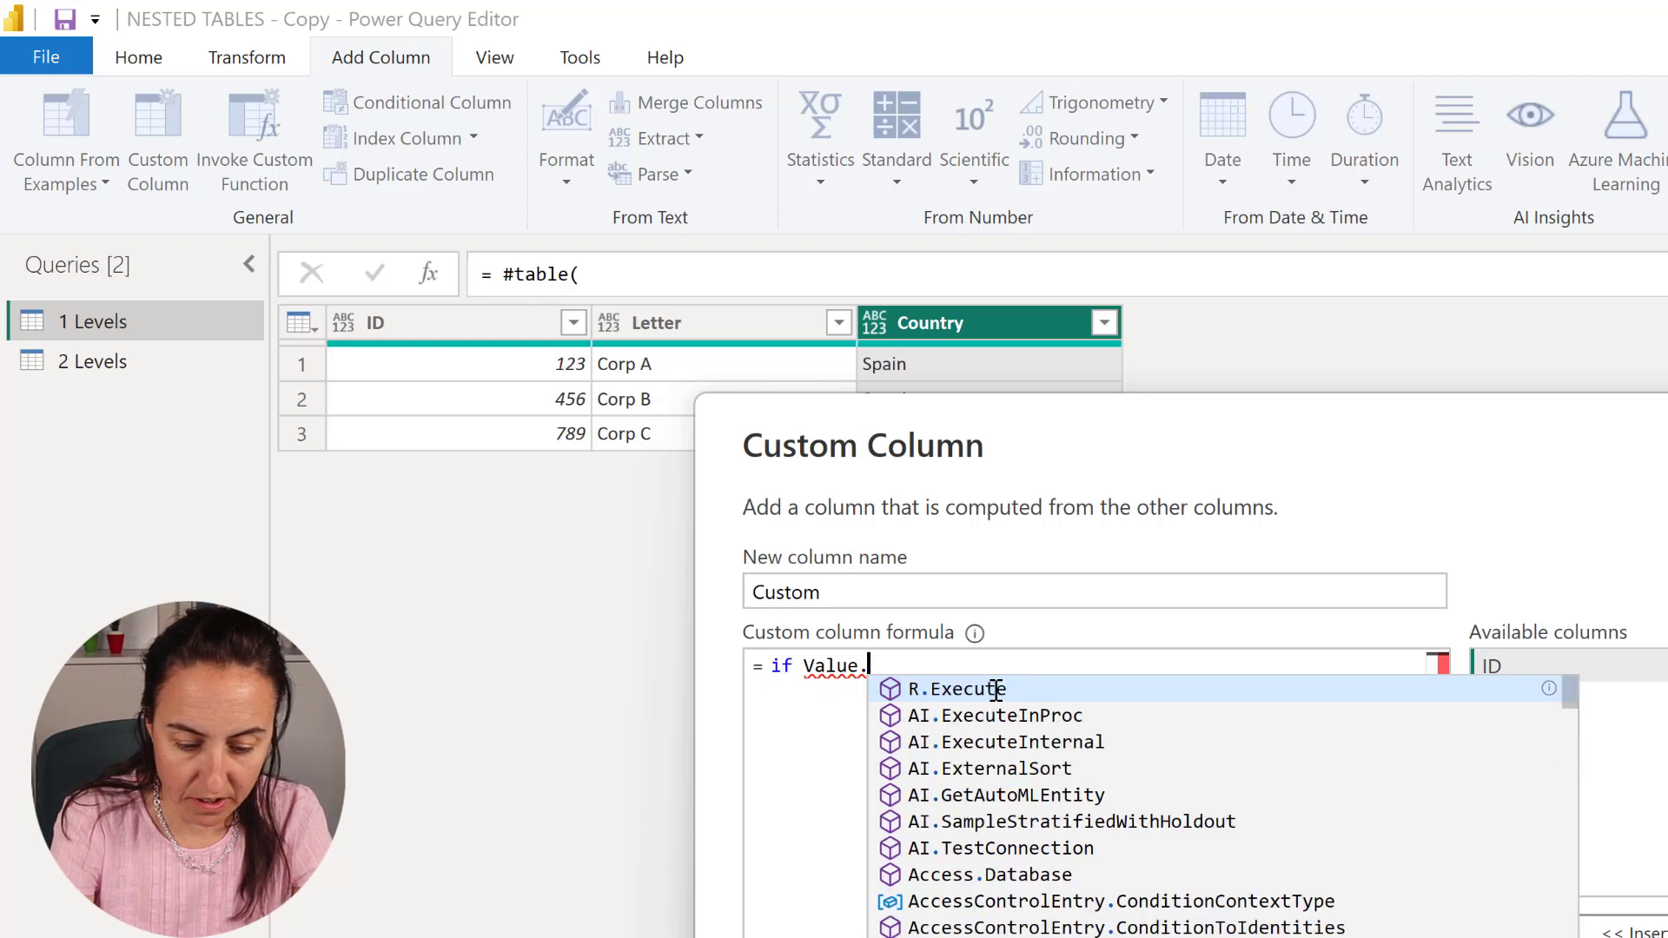
{"action": "type", "text": "Is("}
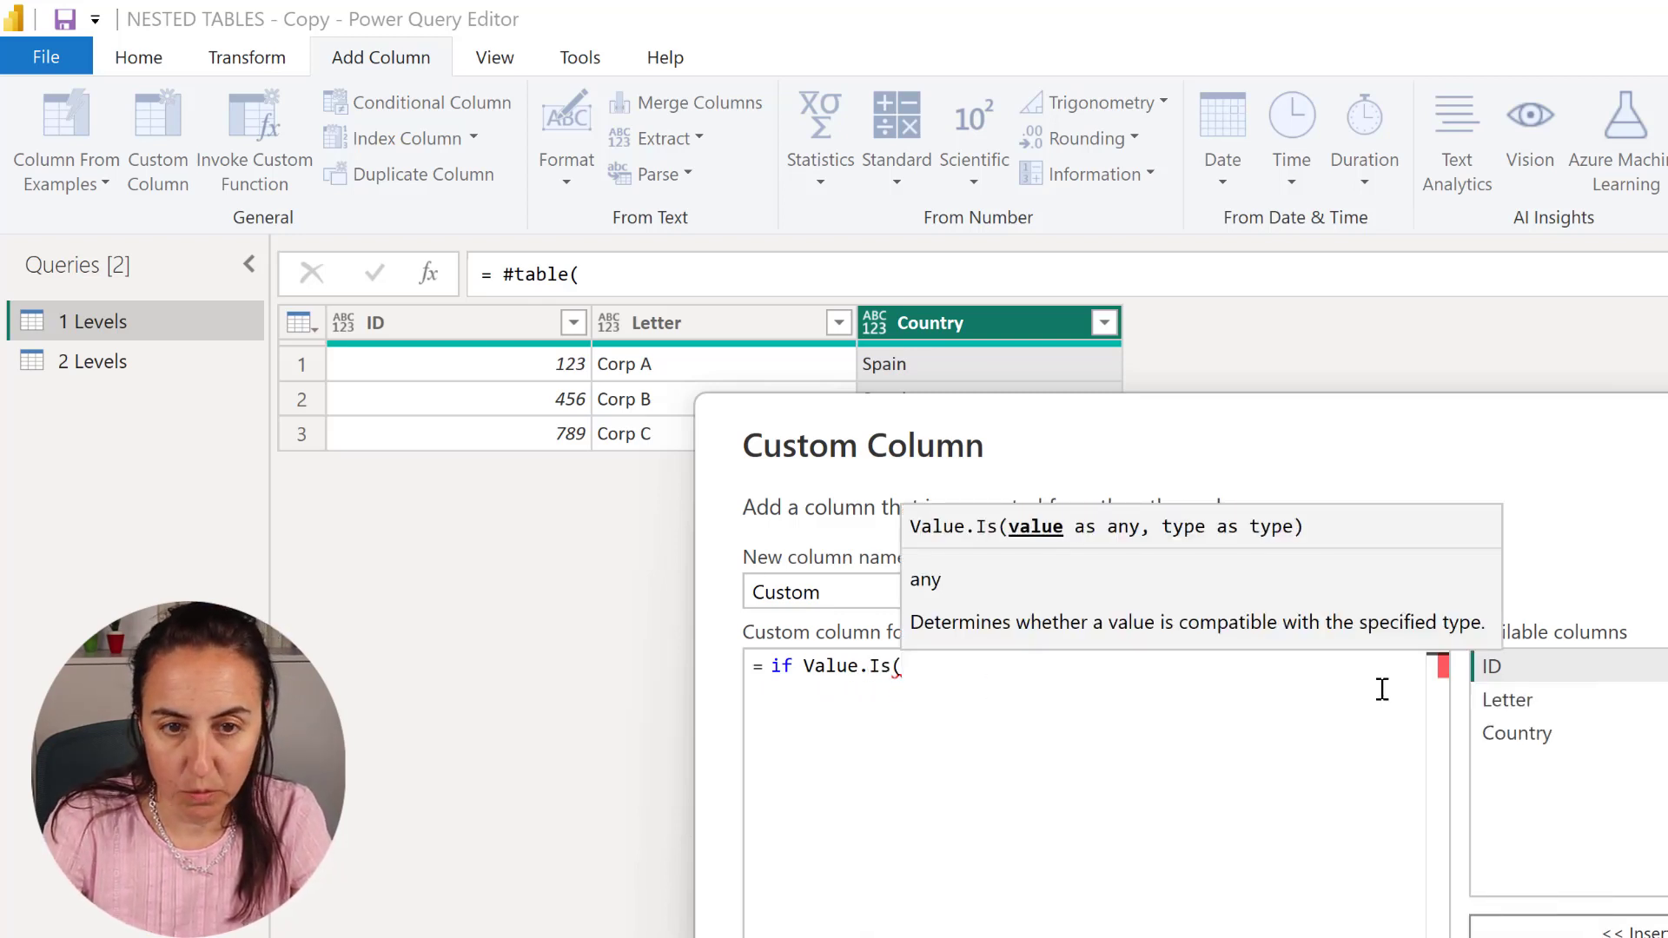
{"action": "double_click", "coordinate": [1548, 735]}
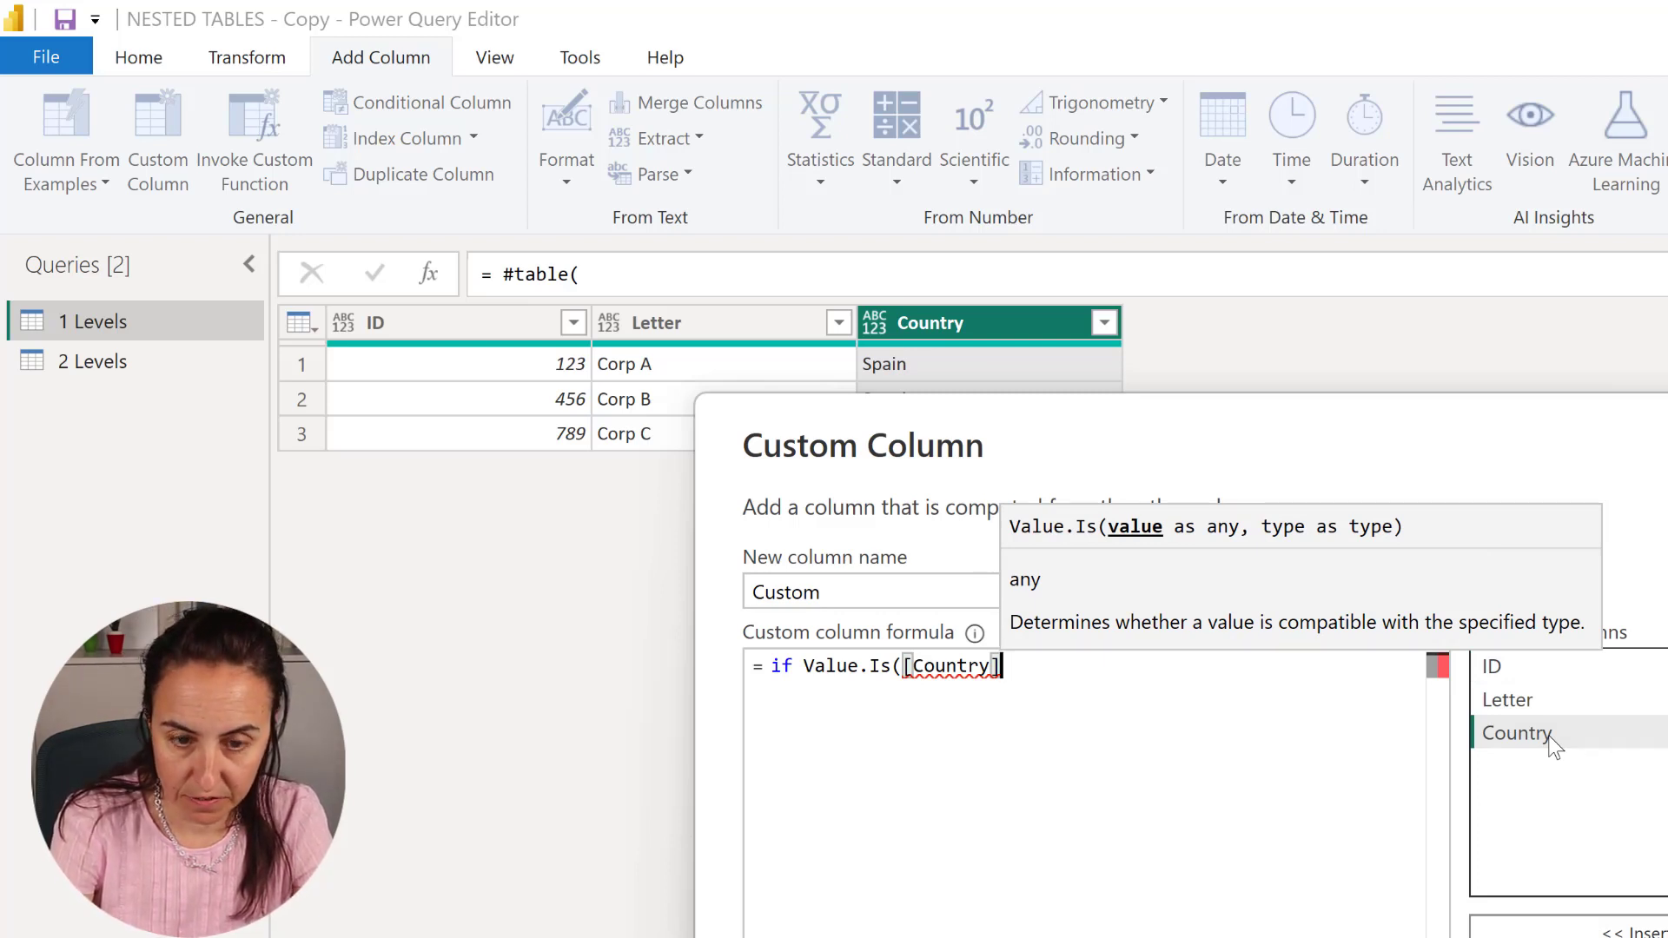
{"action": "type", "text": ", type ta"}
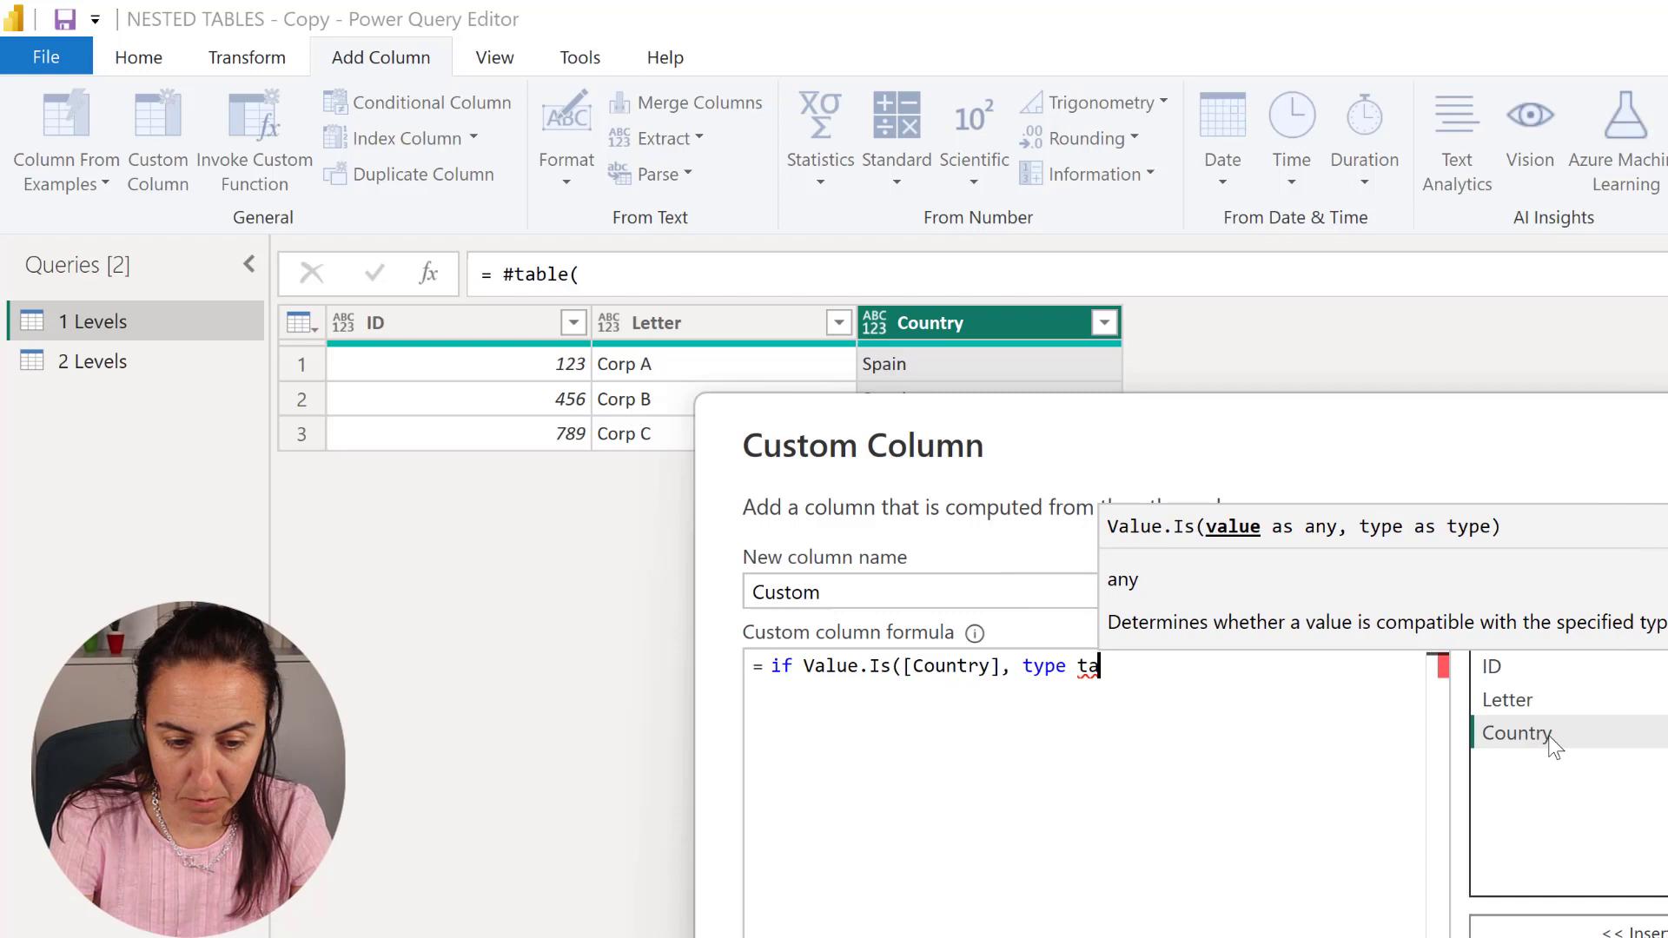
{"action": "type", "text": "ble)"}
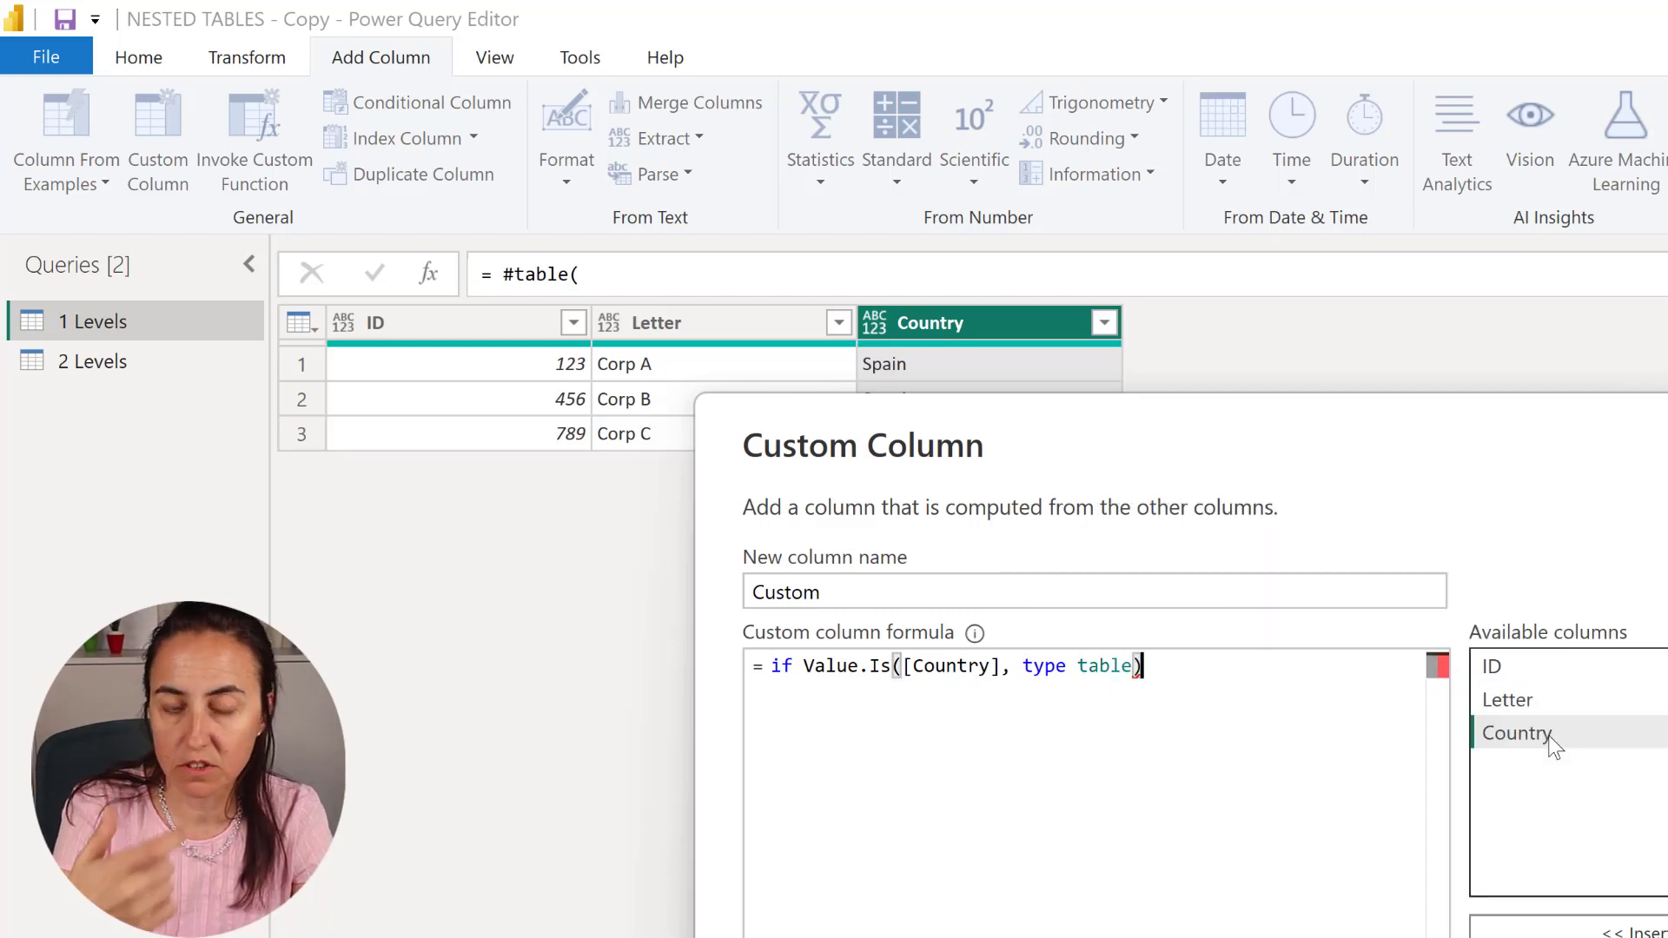
{"action": "type", "text": " then"}
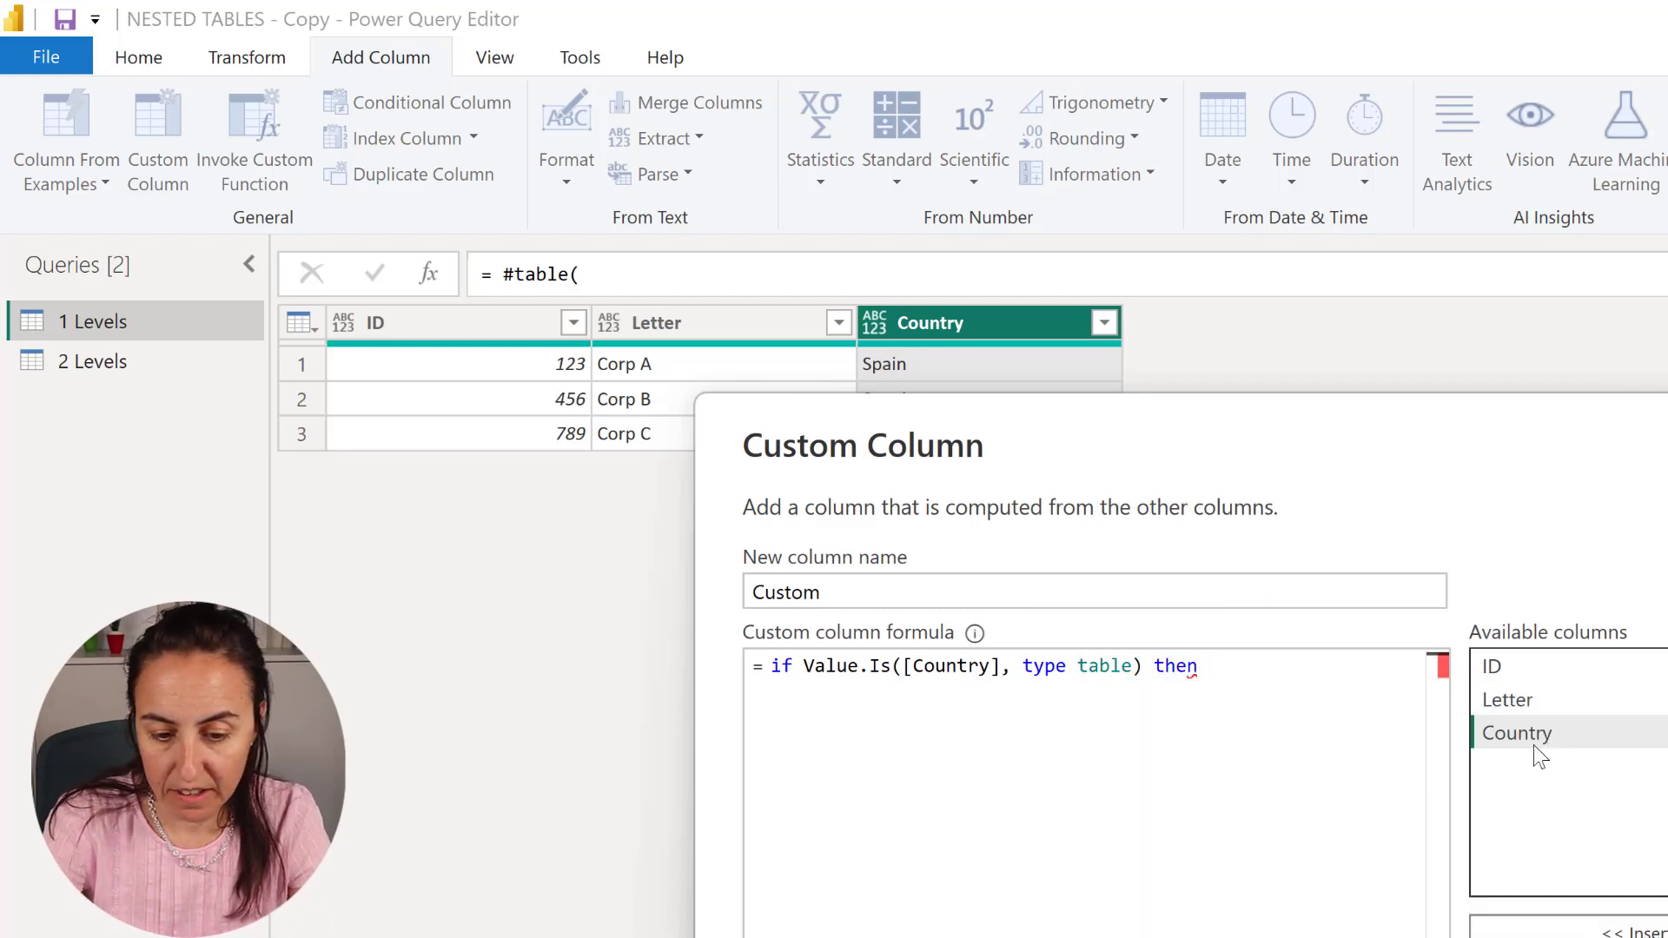
{"action": "double_click", "coordinate": [1536, 743]}
{"action": "type", "text": "else"}
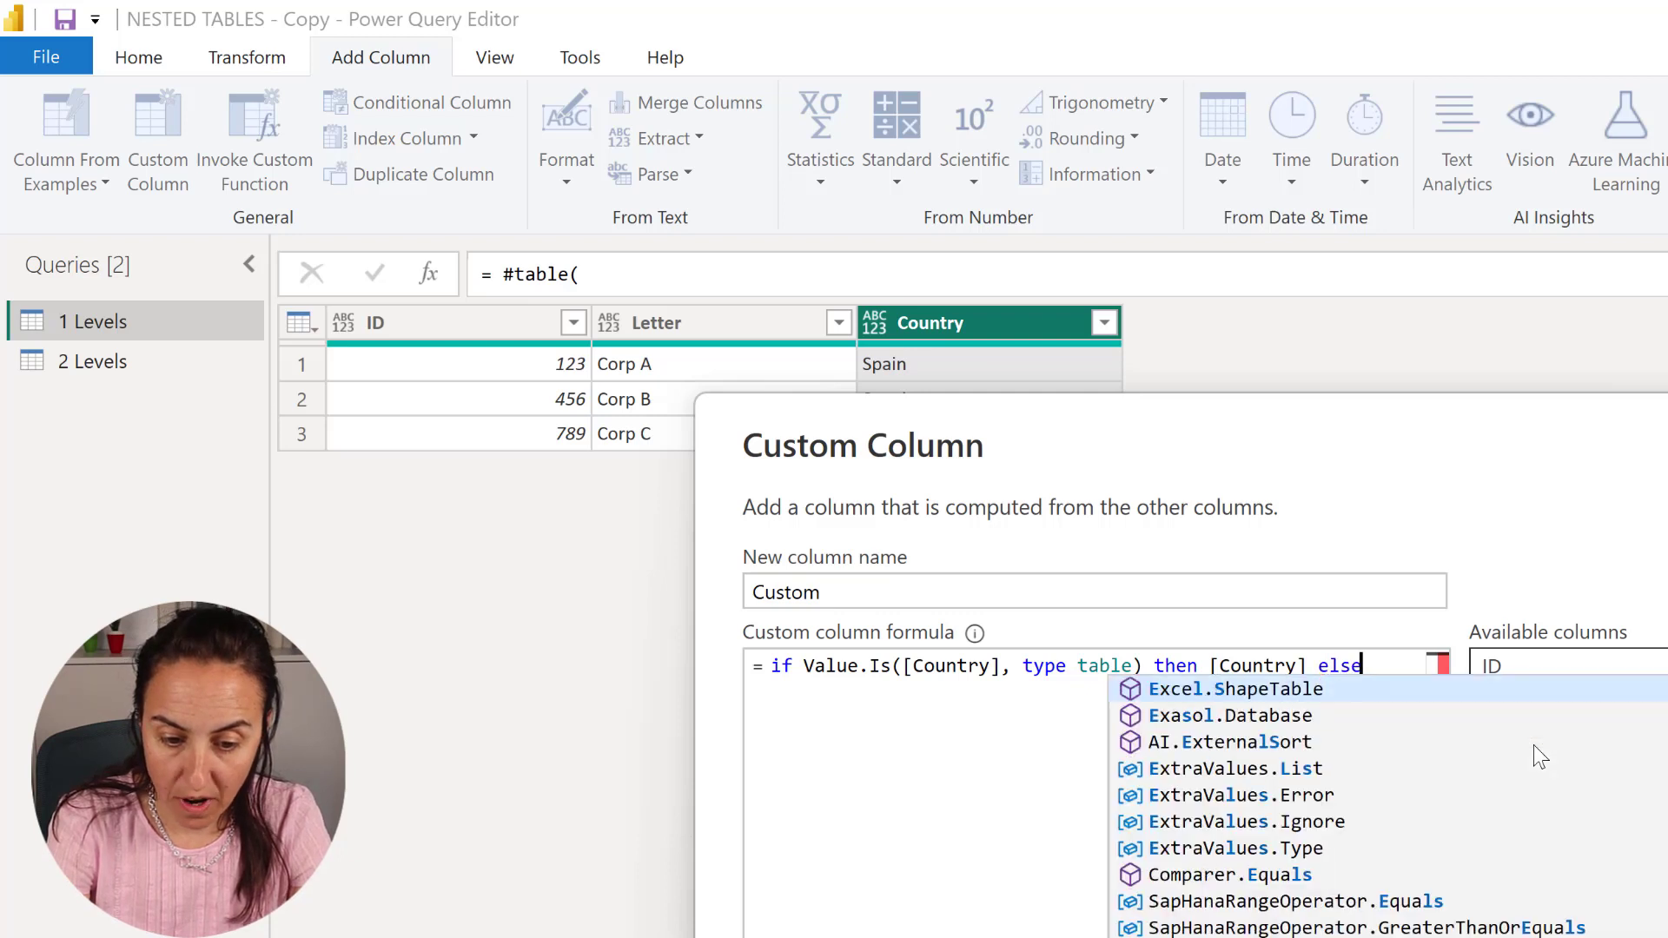
{"action": "key", "text": "Escape"}
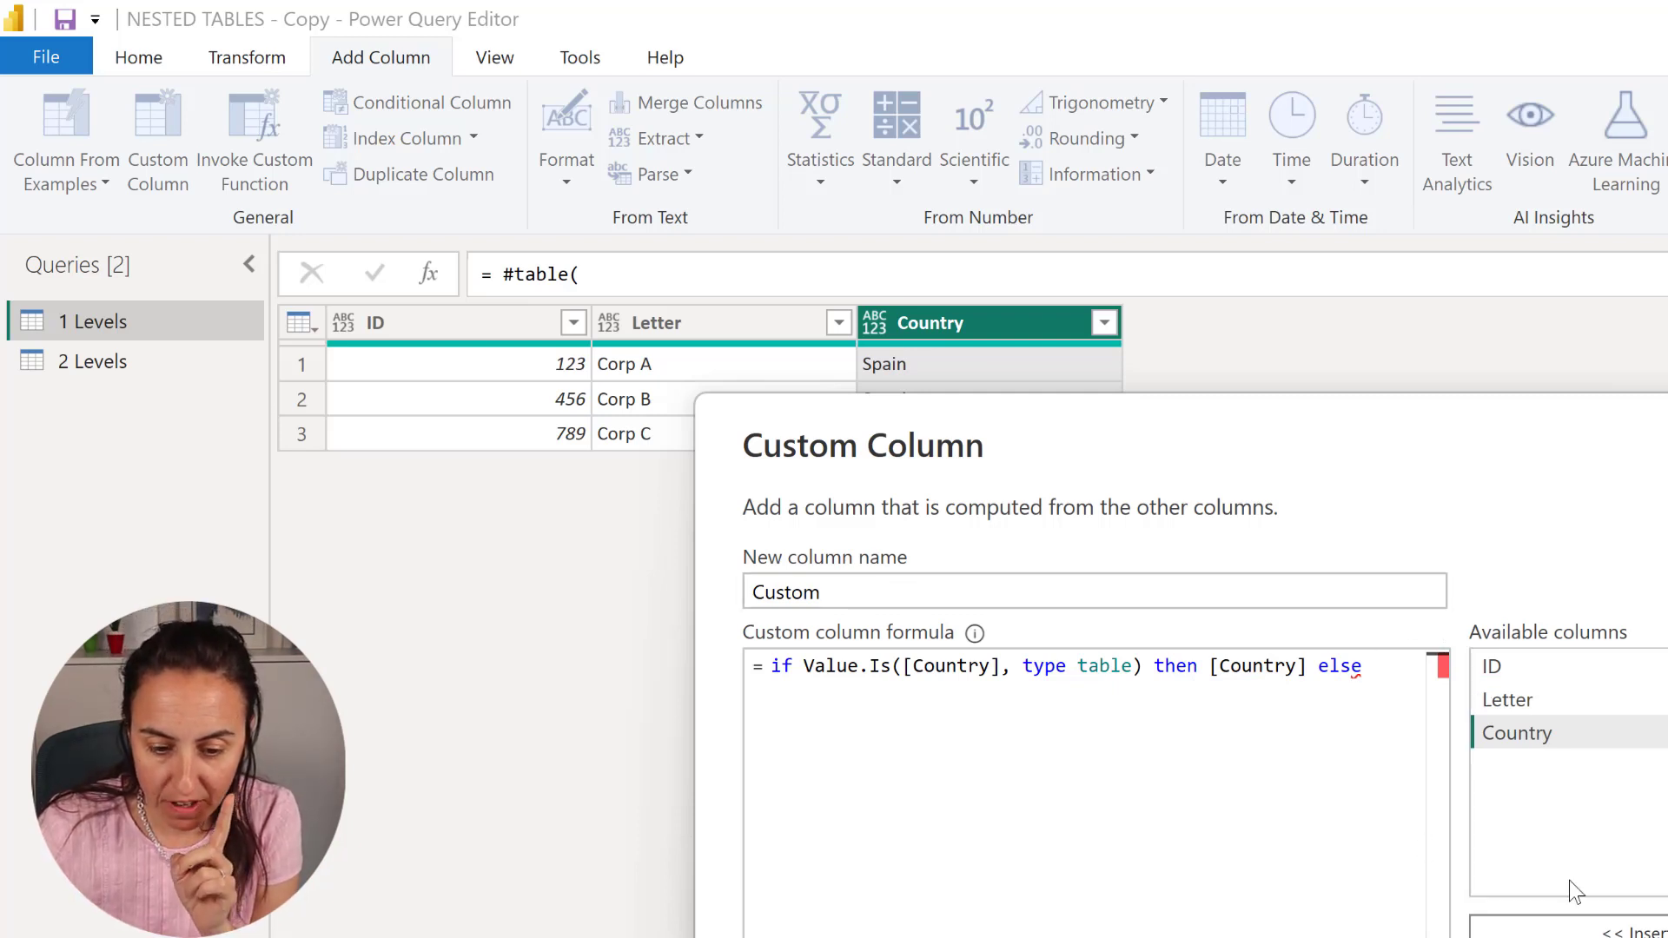
{"action": "type", "text": "1"}
{"action": "key", "text": "Return"}
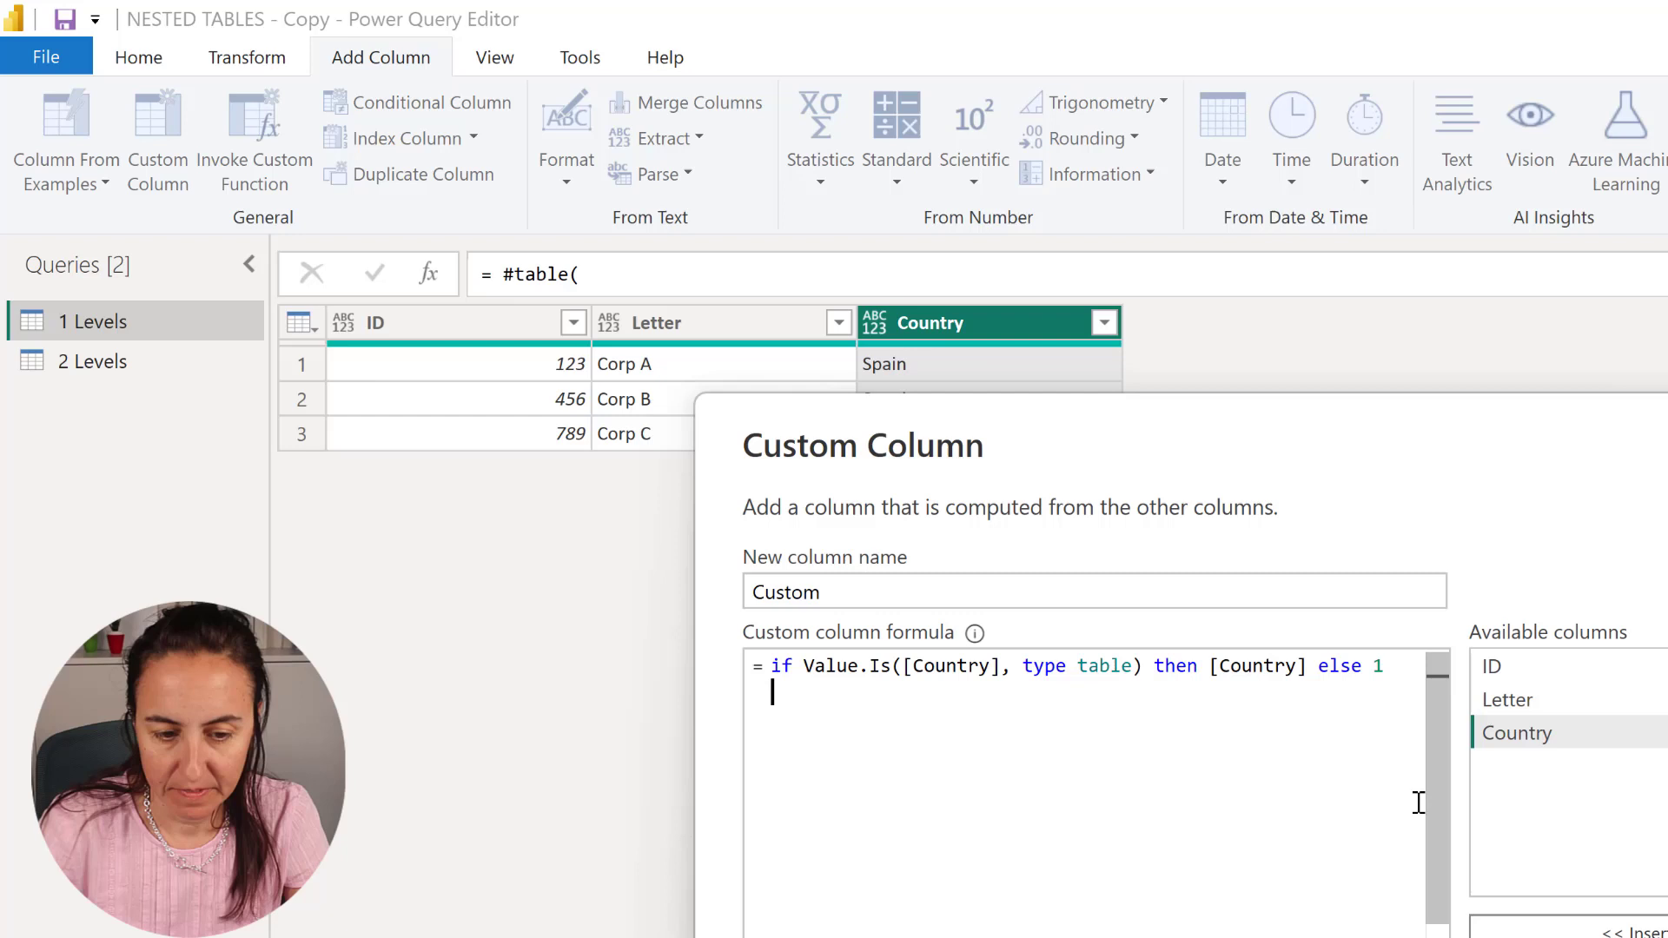
{"action": "key", "text": "ctrl+Return"}
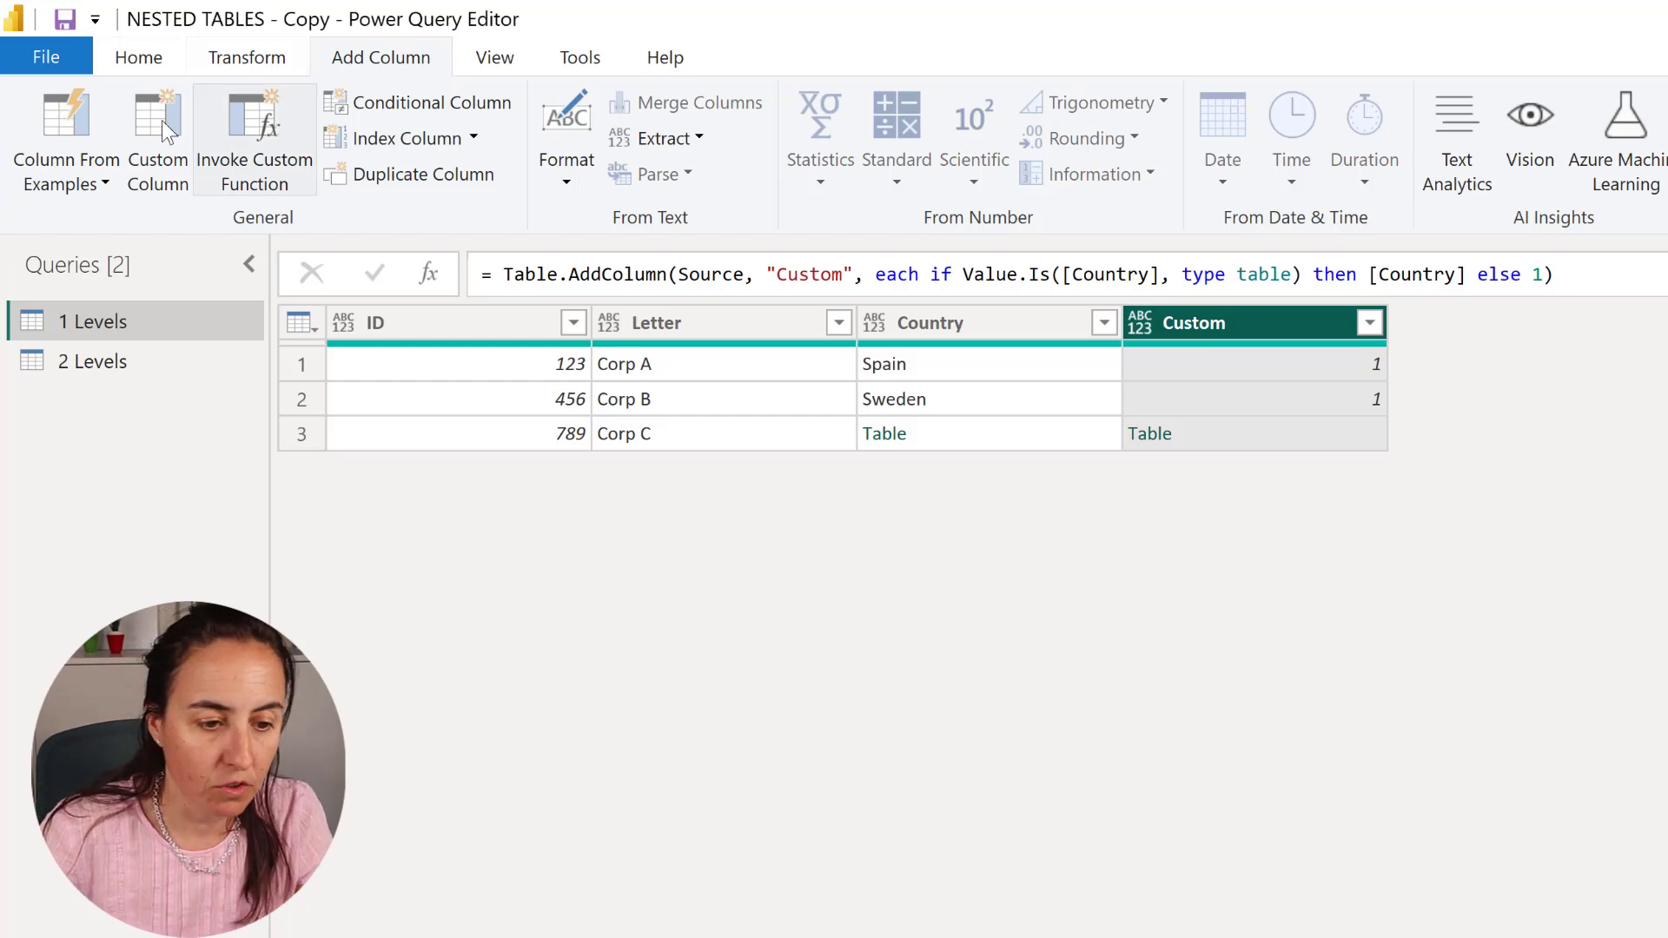
- Create a new blank query from the Home tab's new source list
{"action": "left_click", "coordinate": [201, 61]}
{"action": "left_click", "coordinate": [137, 58]}
{"action": "left_click", "coordinate": [131, 161]}
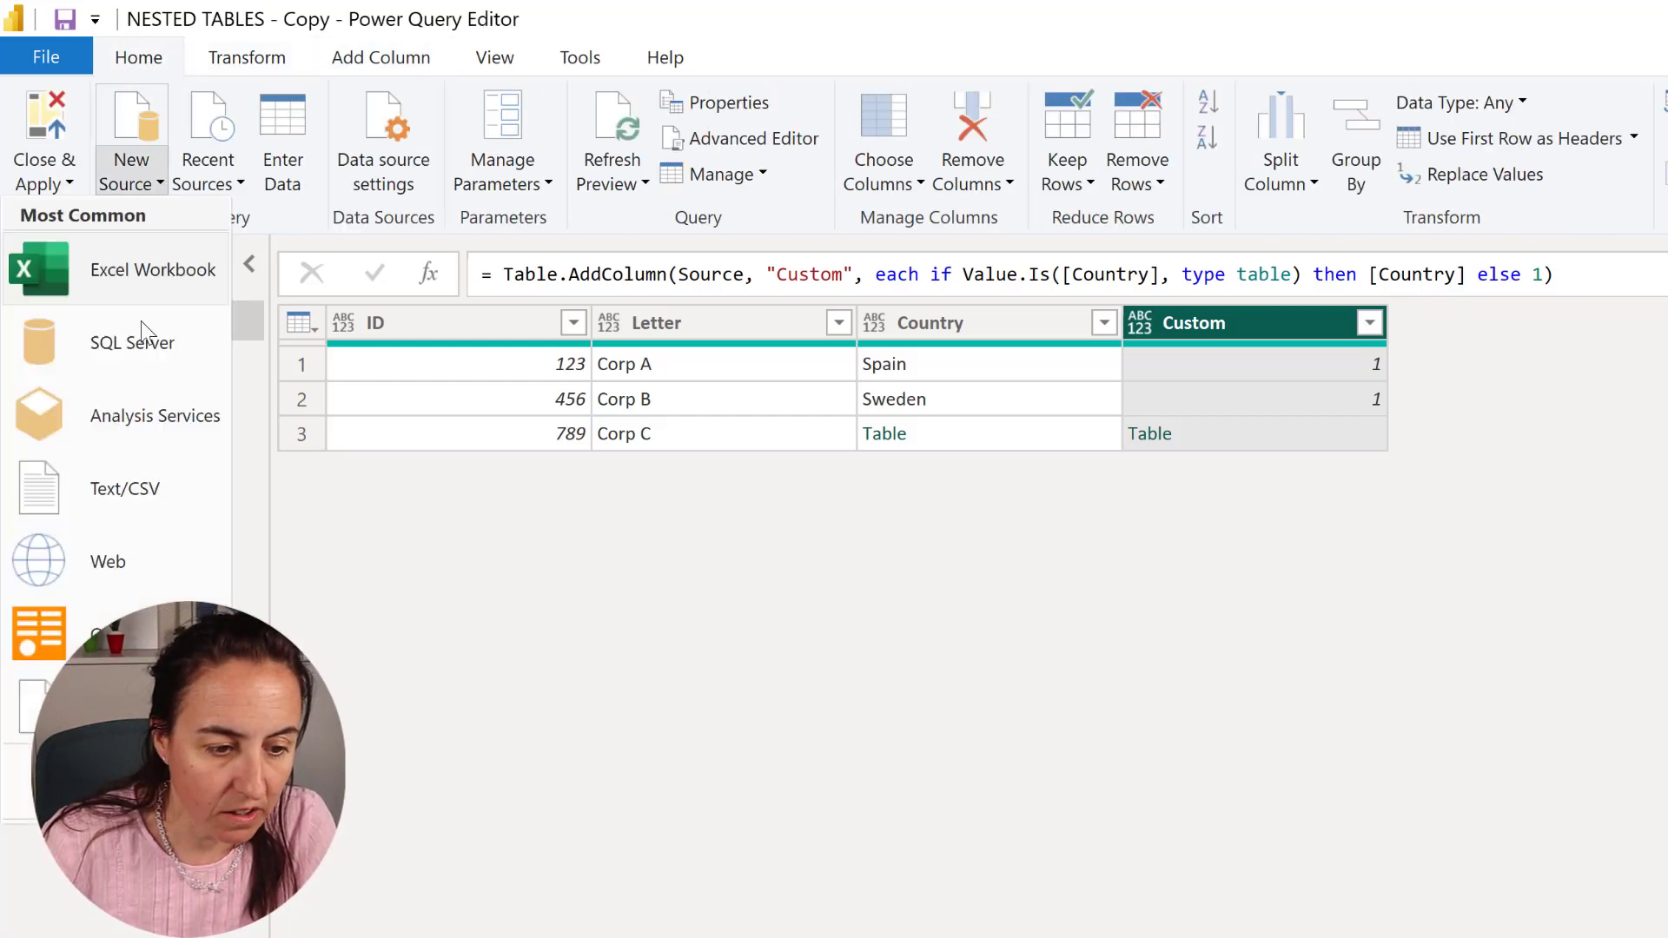
{"action": "left_click", "coordinate": [87, 704]}
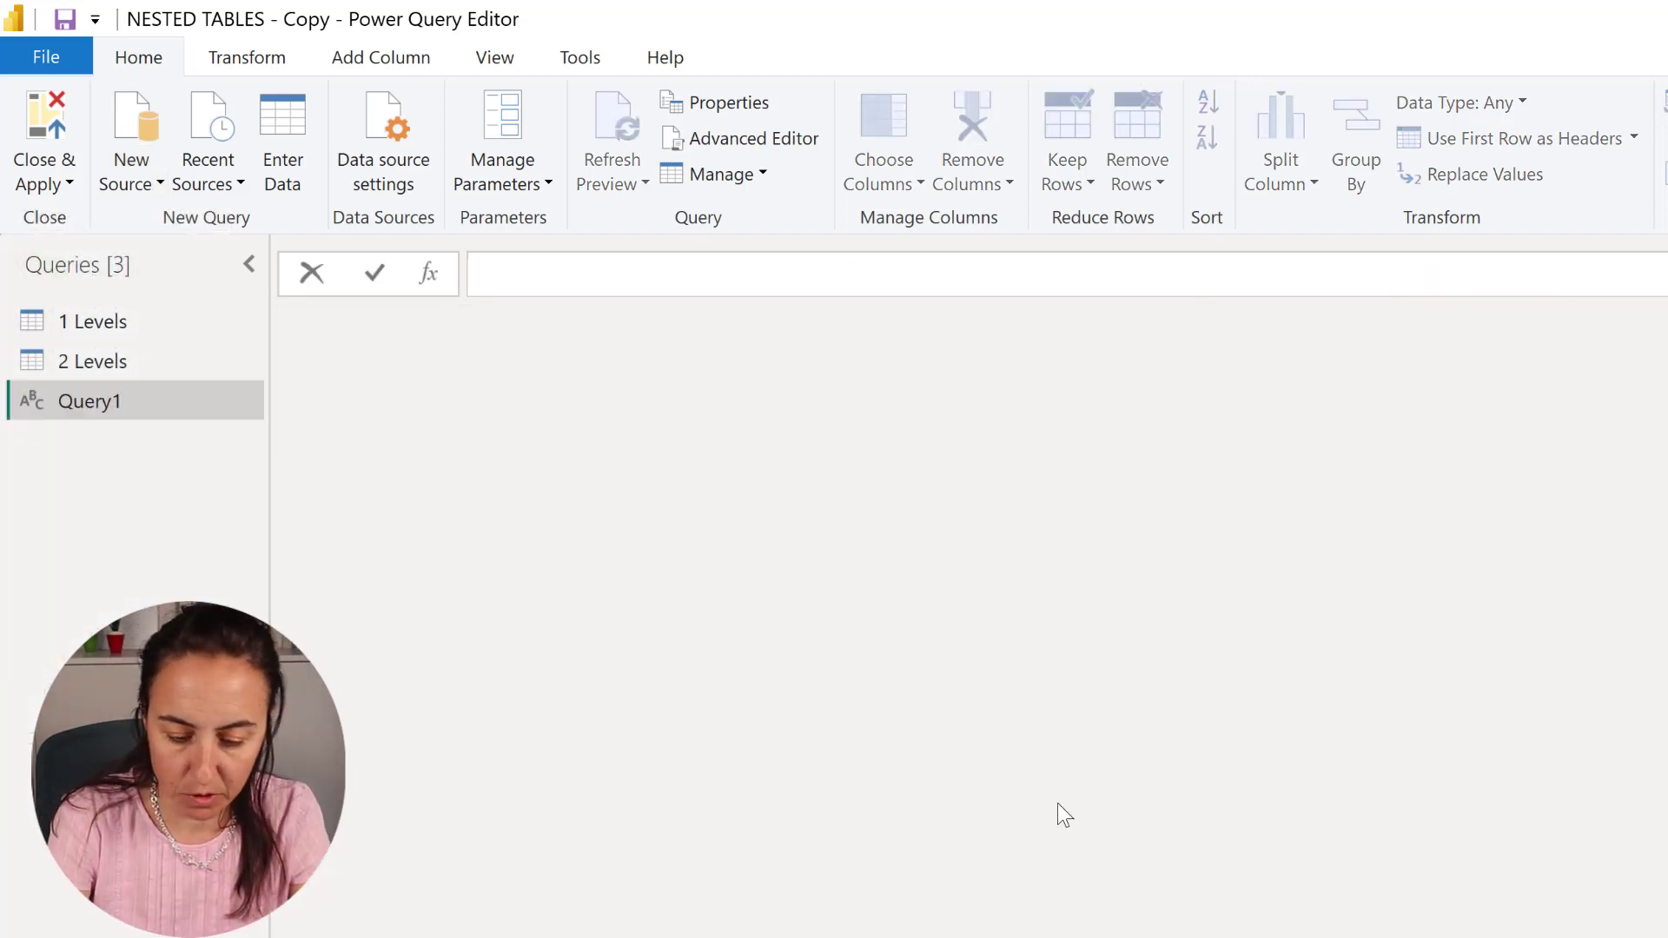
- Define Query1 as =#table({"Country"}, {{null}})
{"action": "type", "text": "=#tabl"}
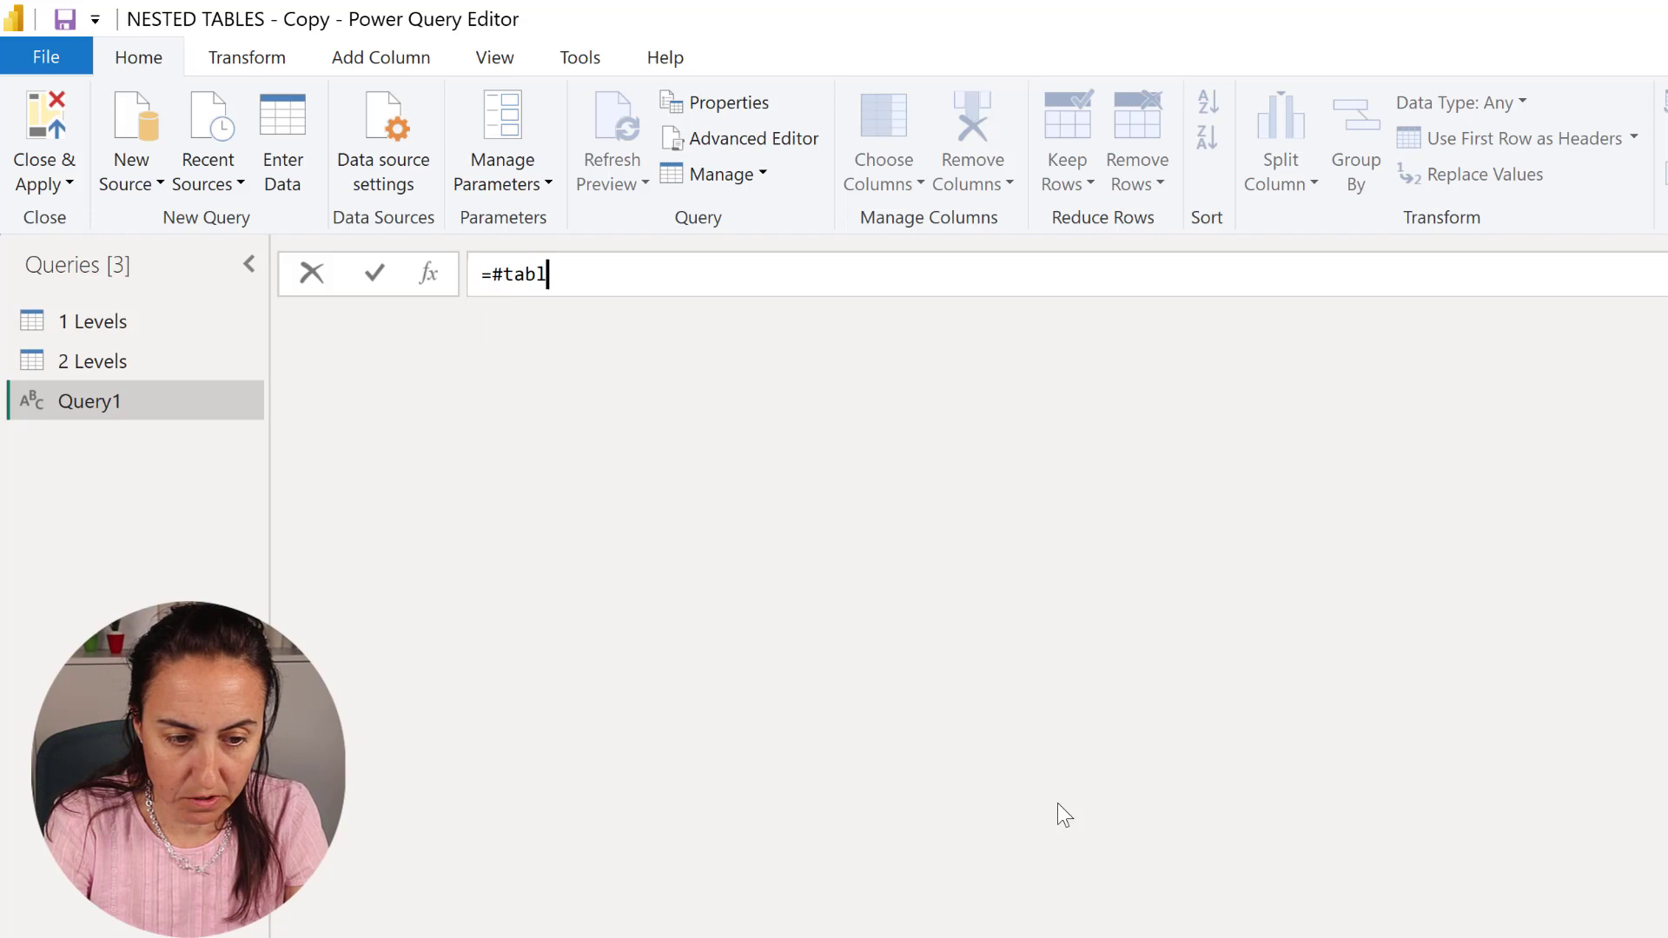
{"action": "type", "text": "e"}
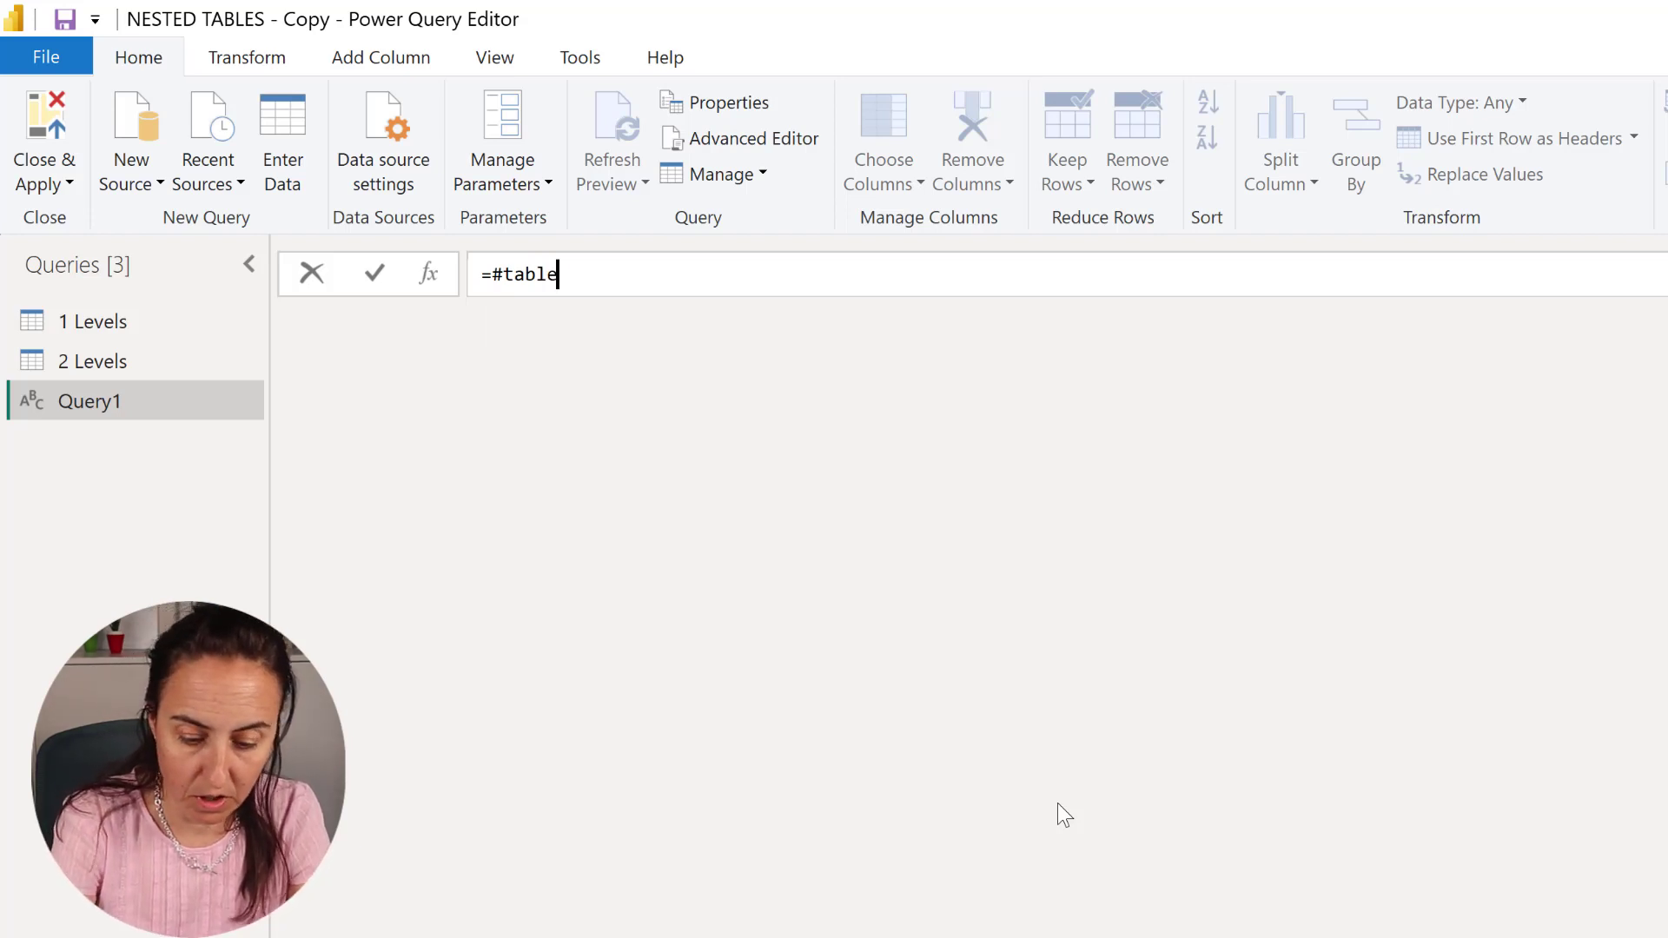
{"action": "type", "text": "({"}
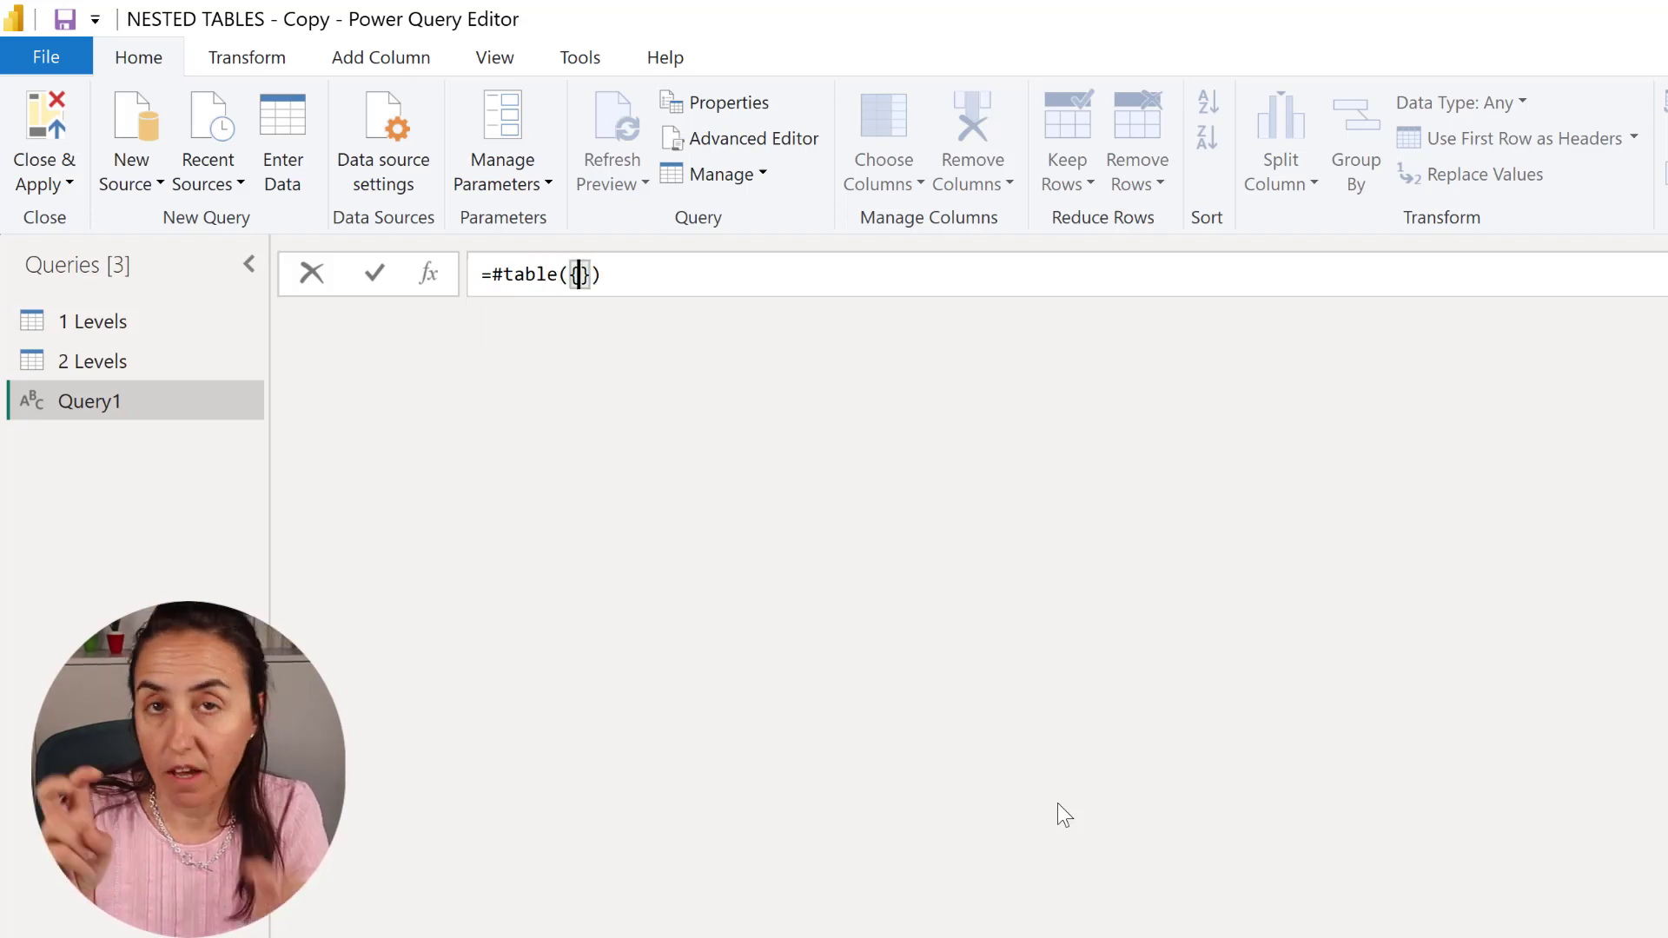
{"action": "type", "text": "\"Country"}
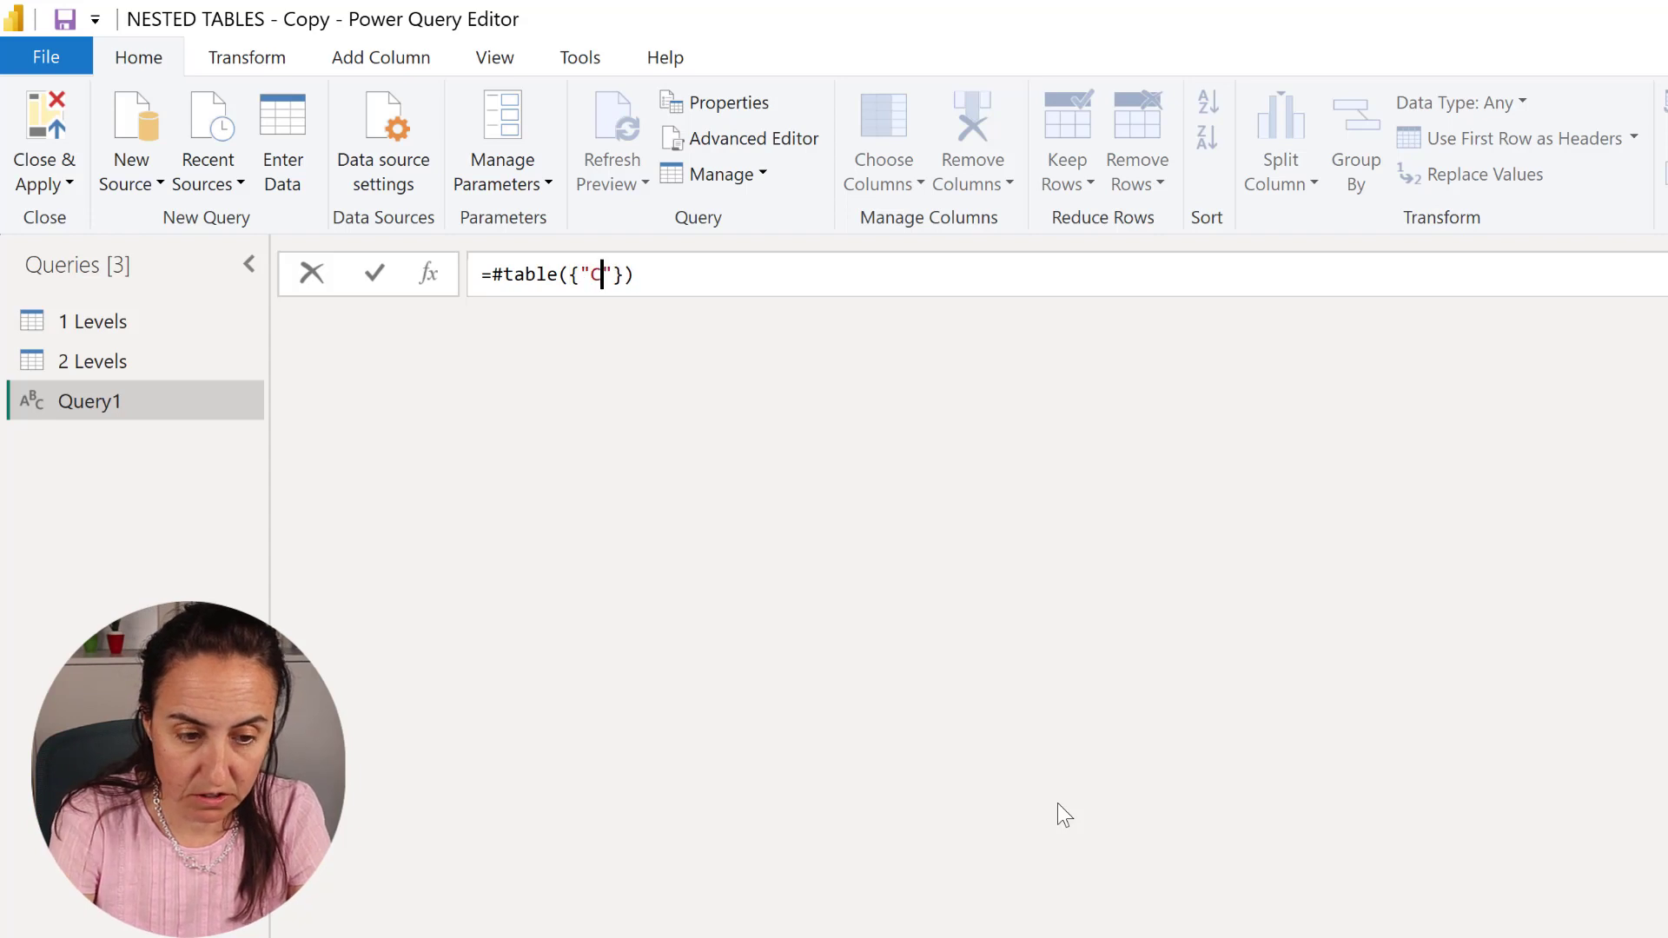
{"action": "type", "text": "\""}
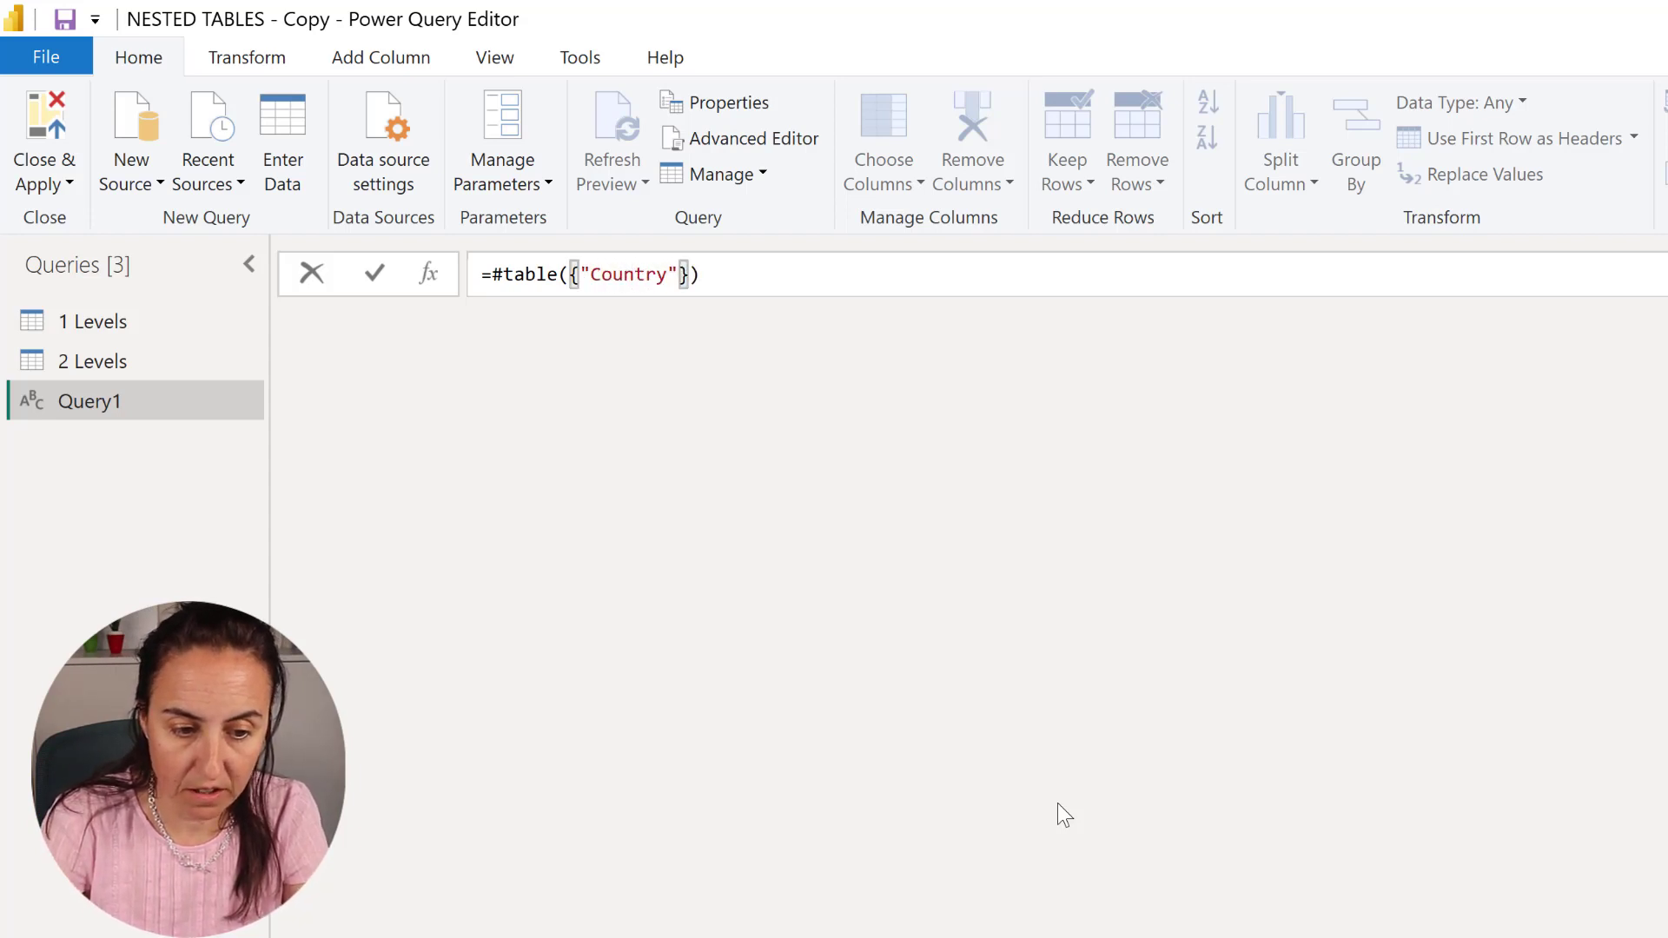
{"action": "type", "text": "}, {{"}
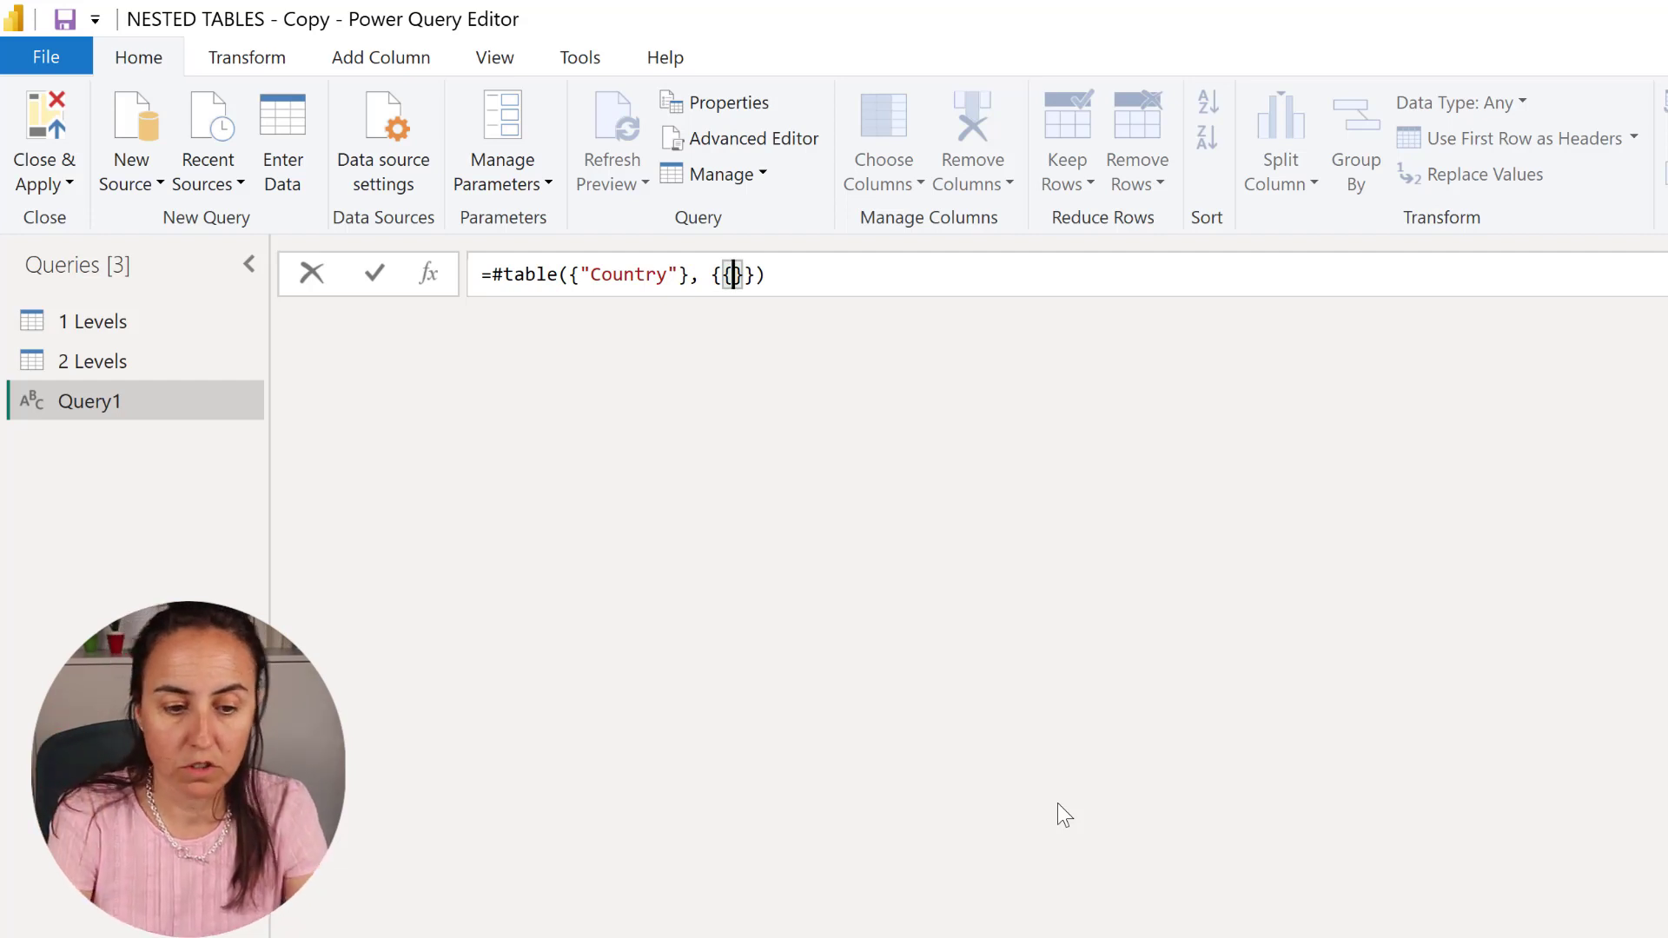
{"action": "type", "text": "null"}
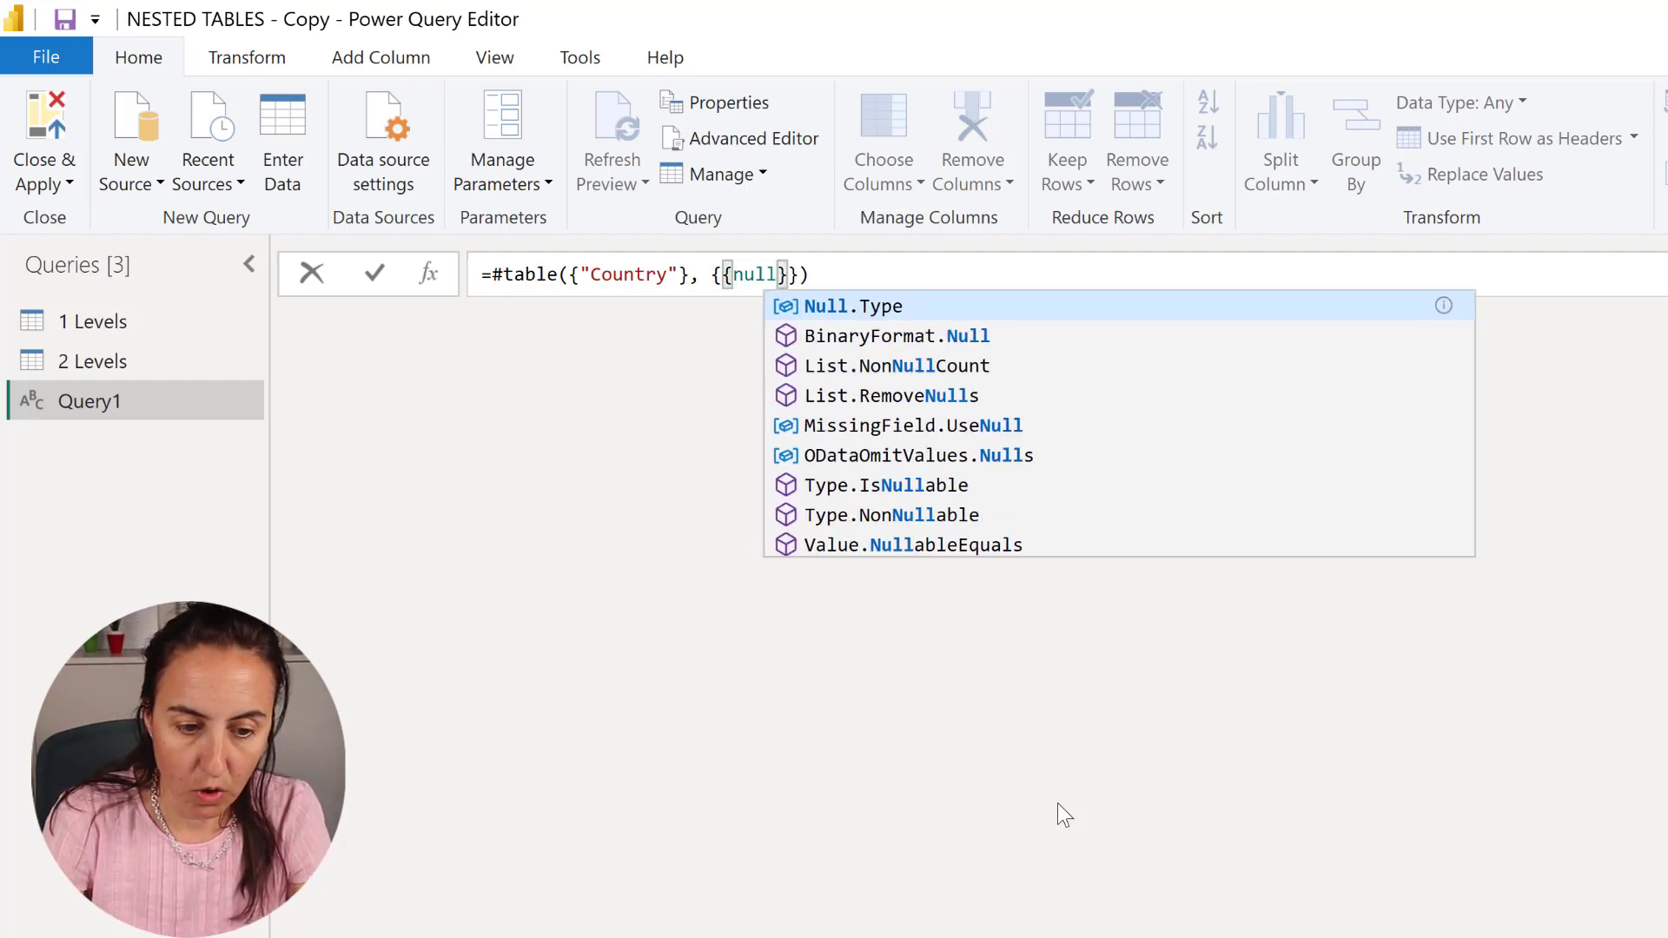
{"action": "key", "text": "Escape"}
{"action": "type", "text": "}"}
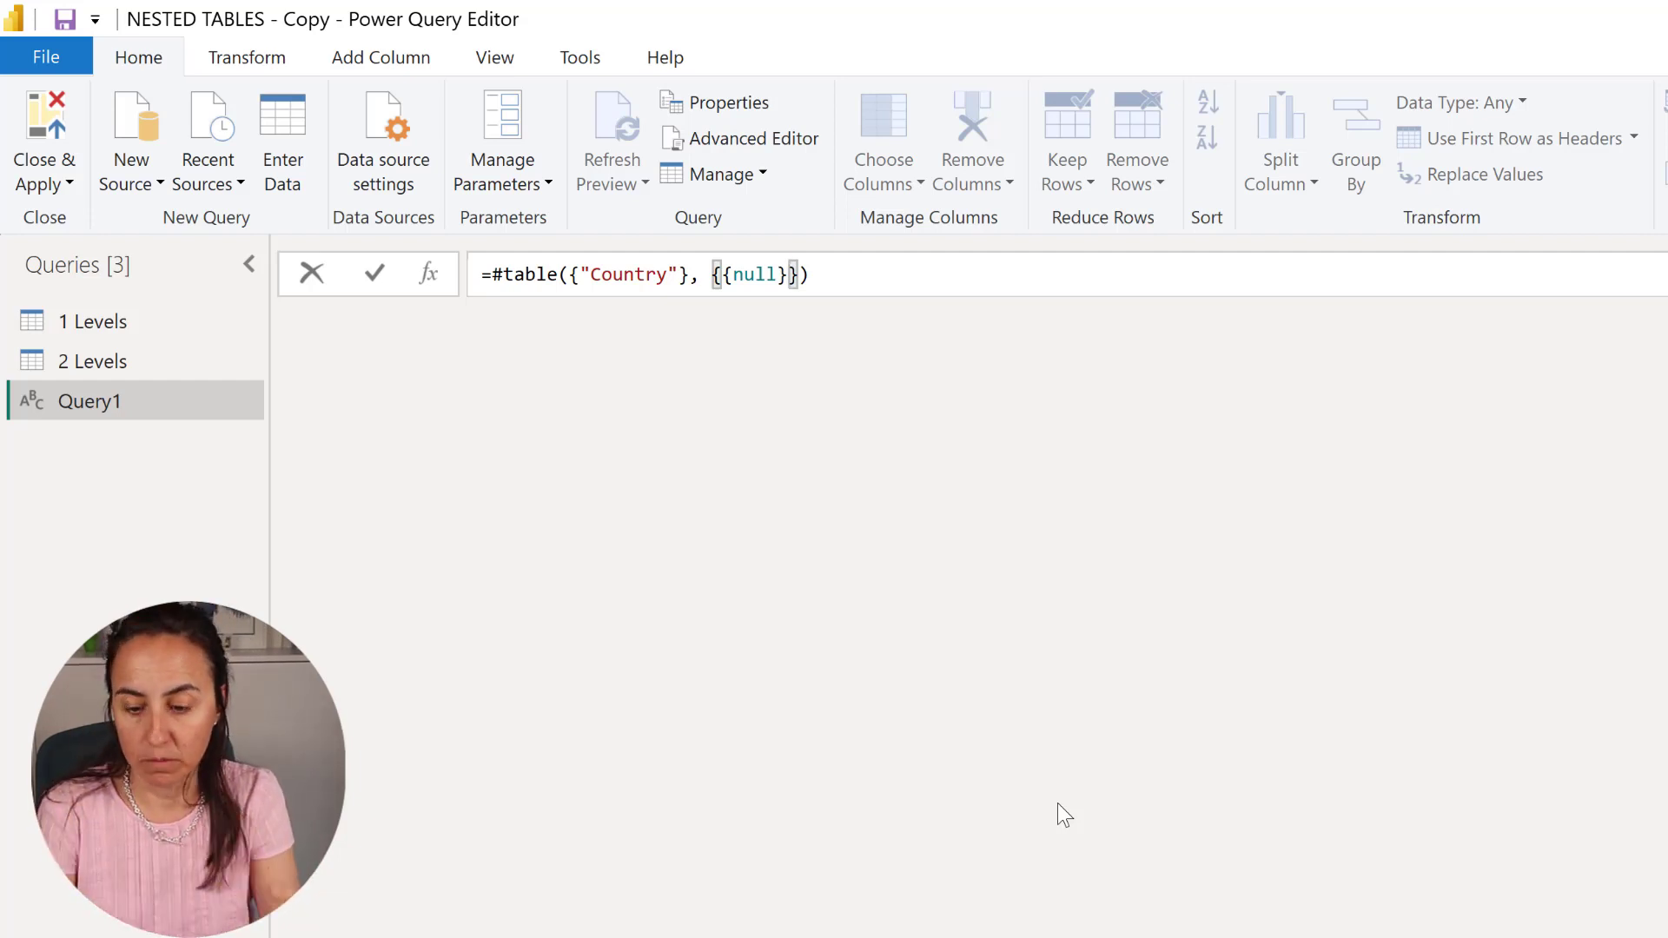
{"action": "key", "text": "Return"}
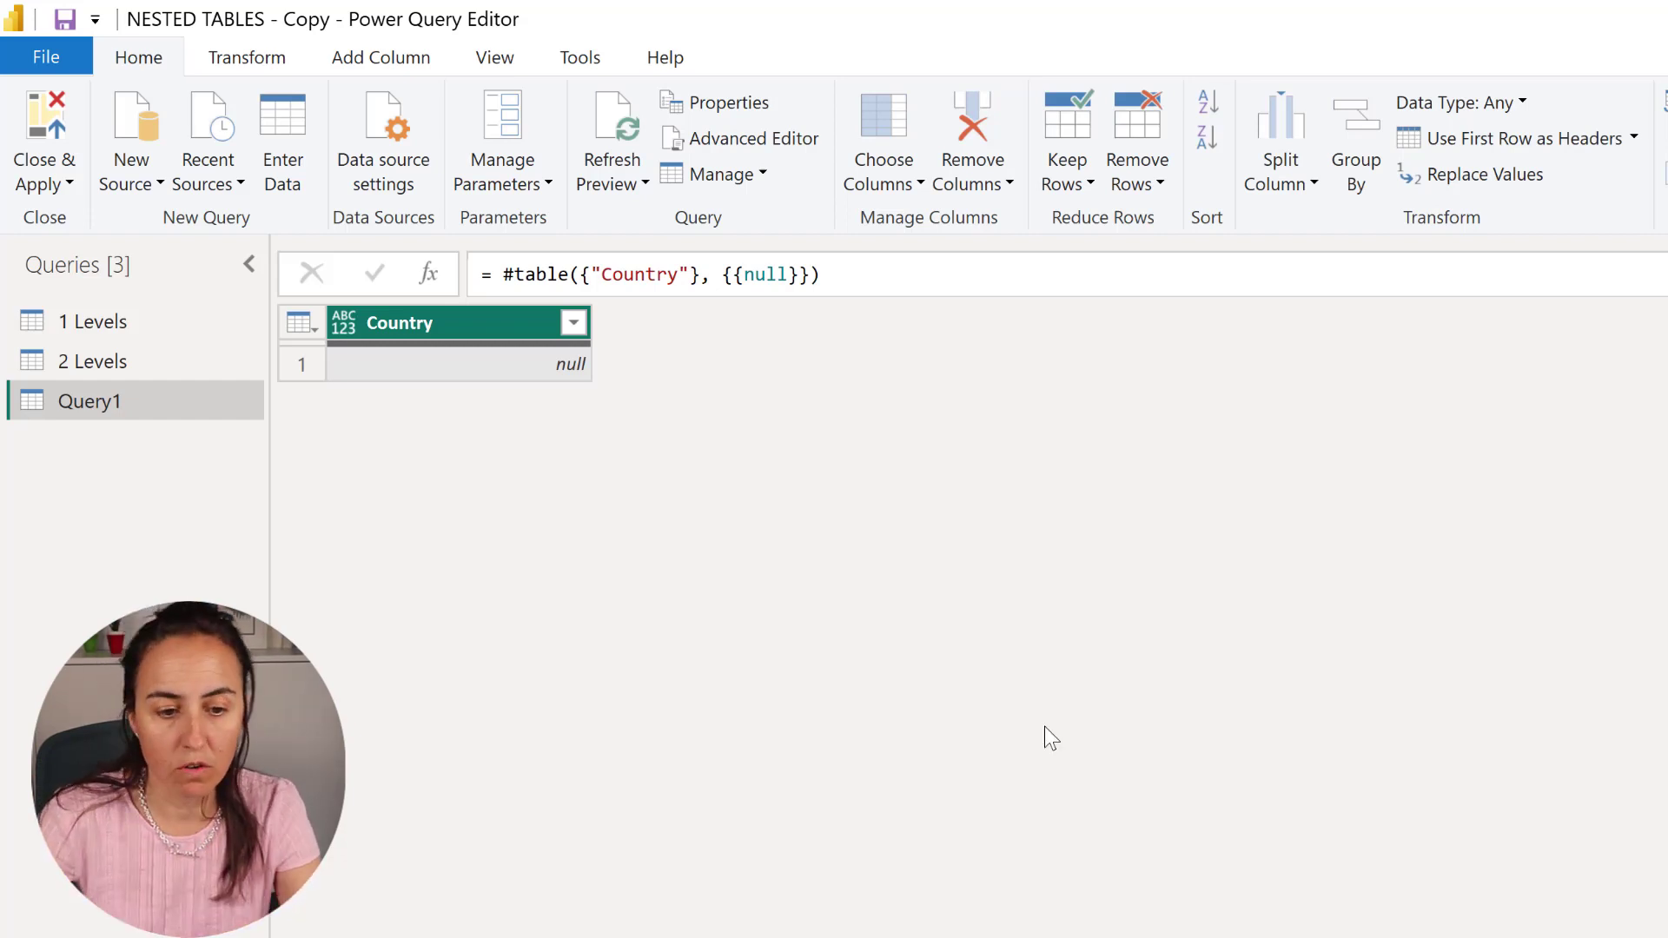
- Add a second null row to Query1's #table formula
{"action": "left_click", "coordinate": [805, 275]}
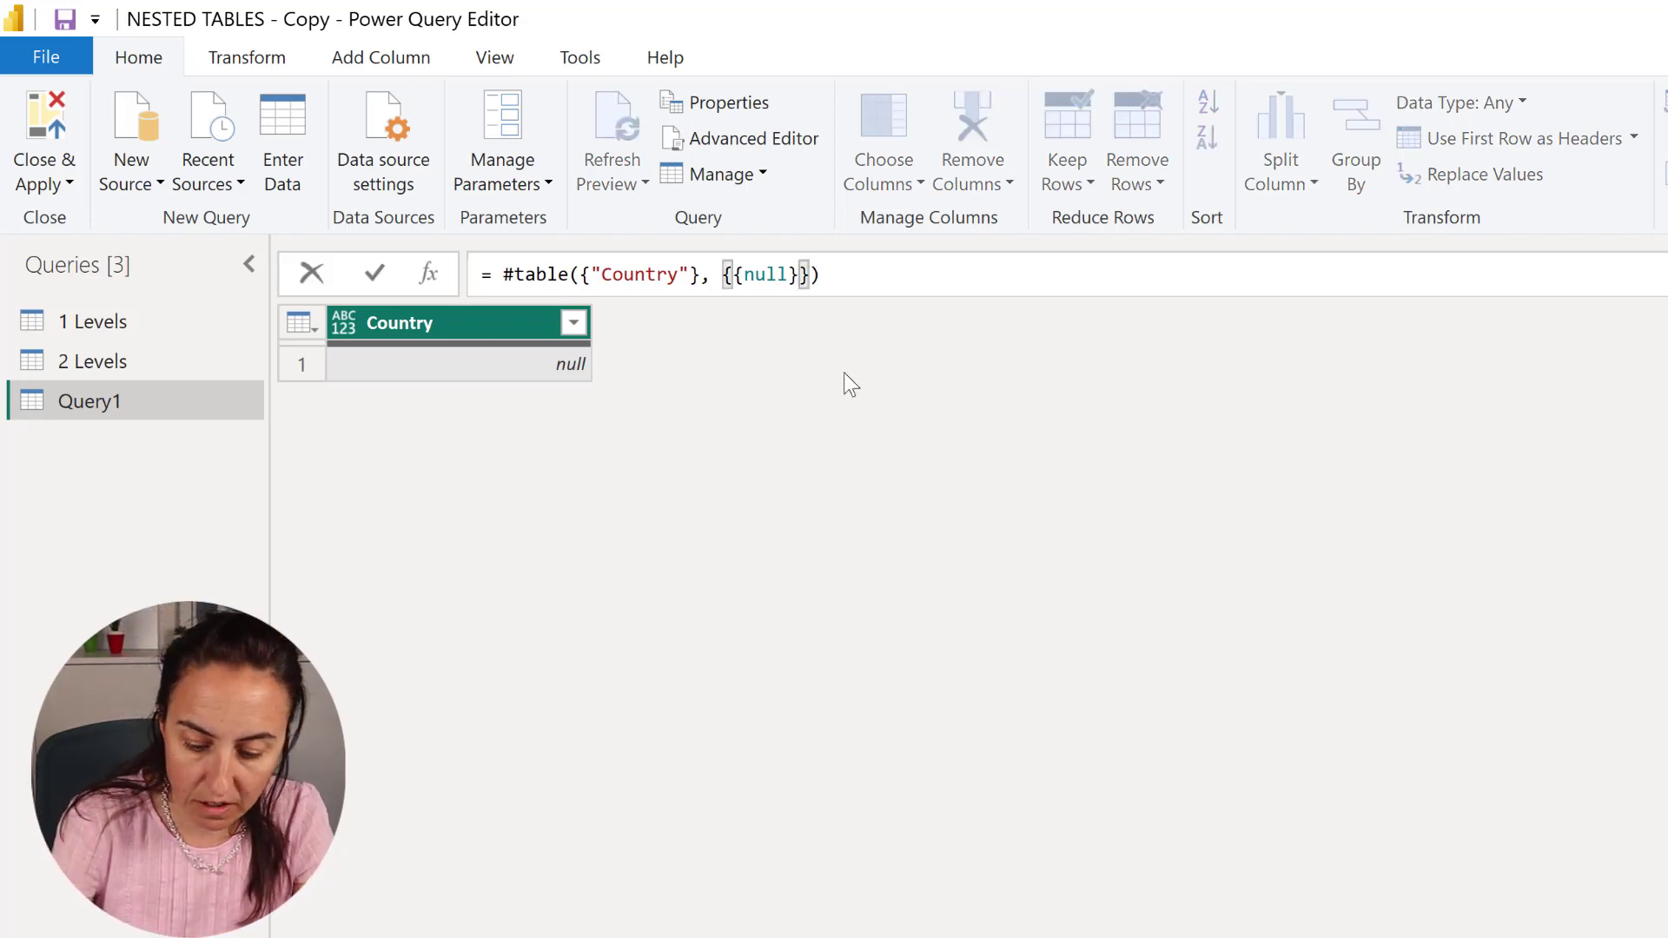
{"action": "type", "text": ", {"}
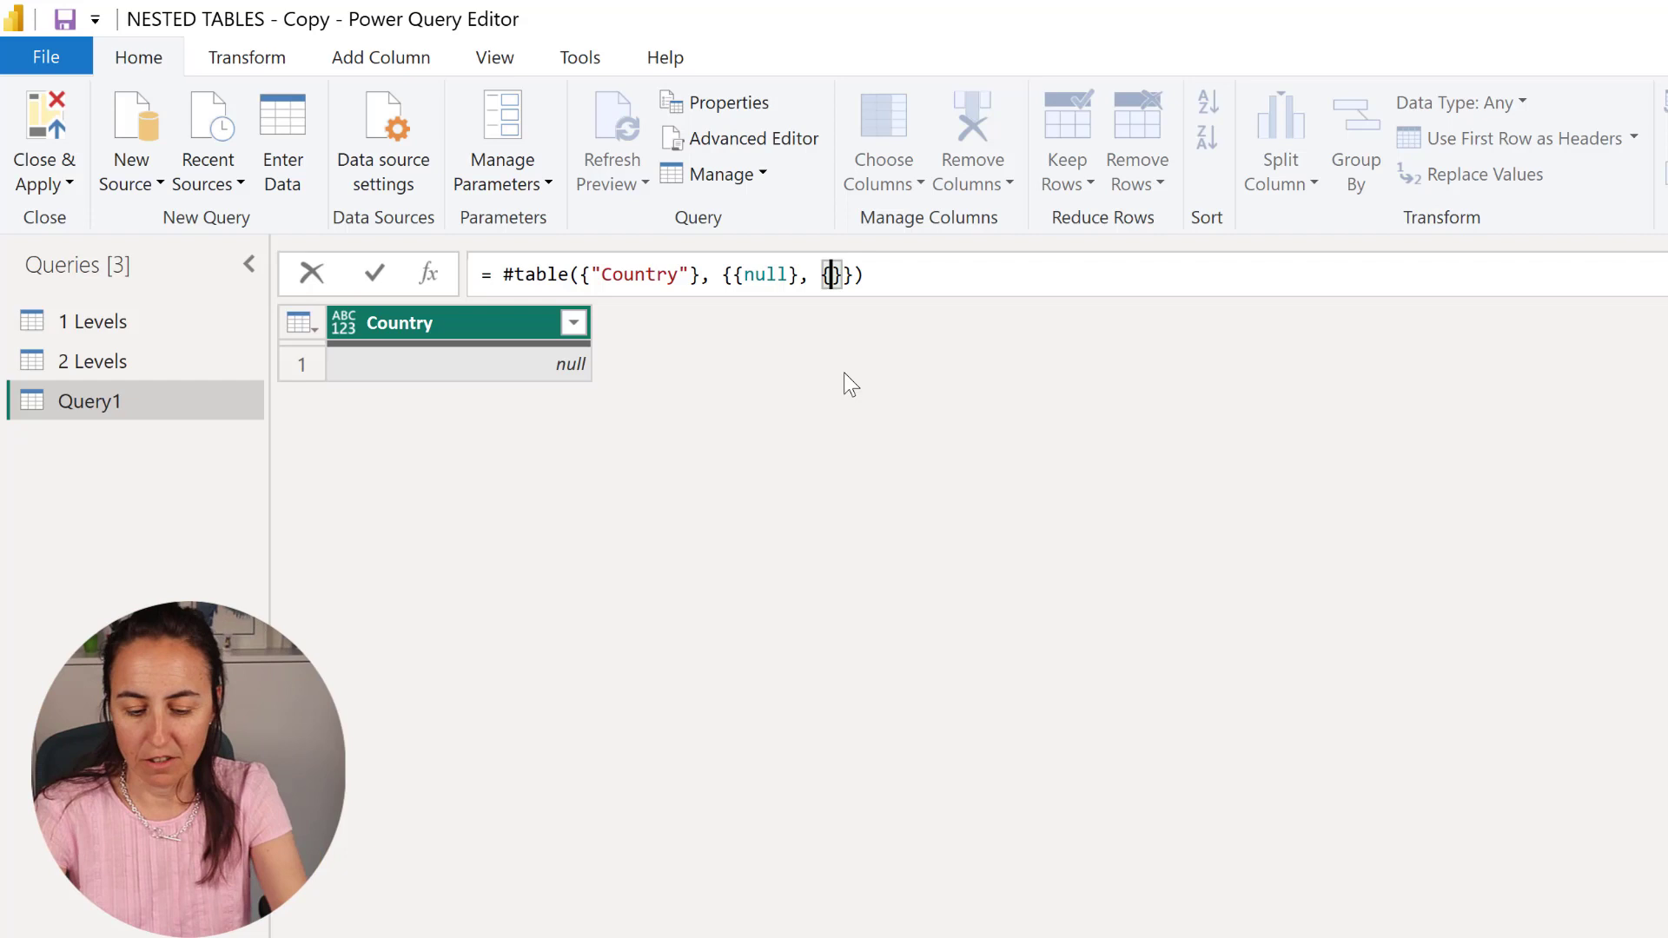
{"action": "type", "text": "nu"}
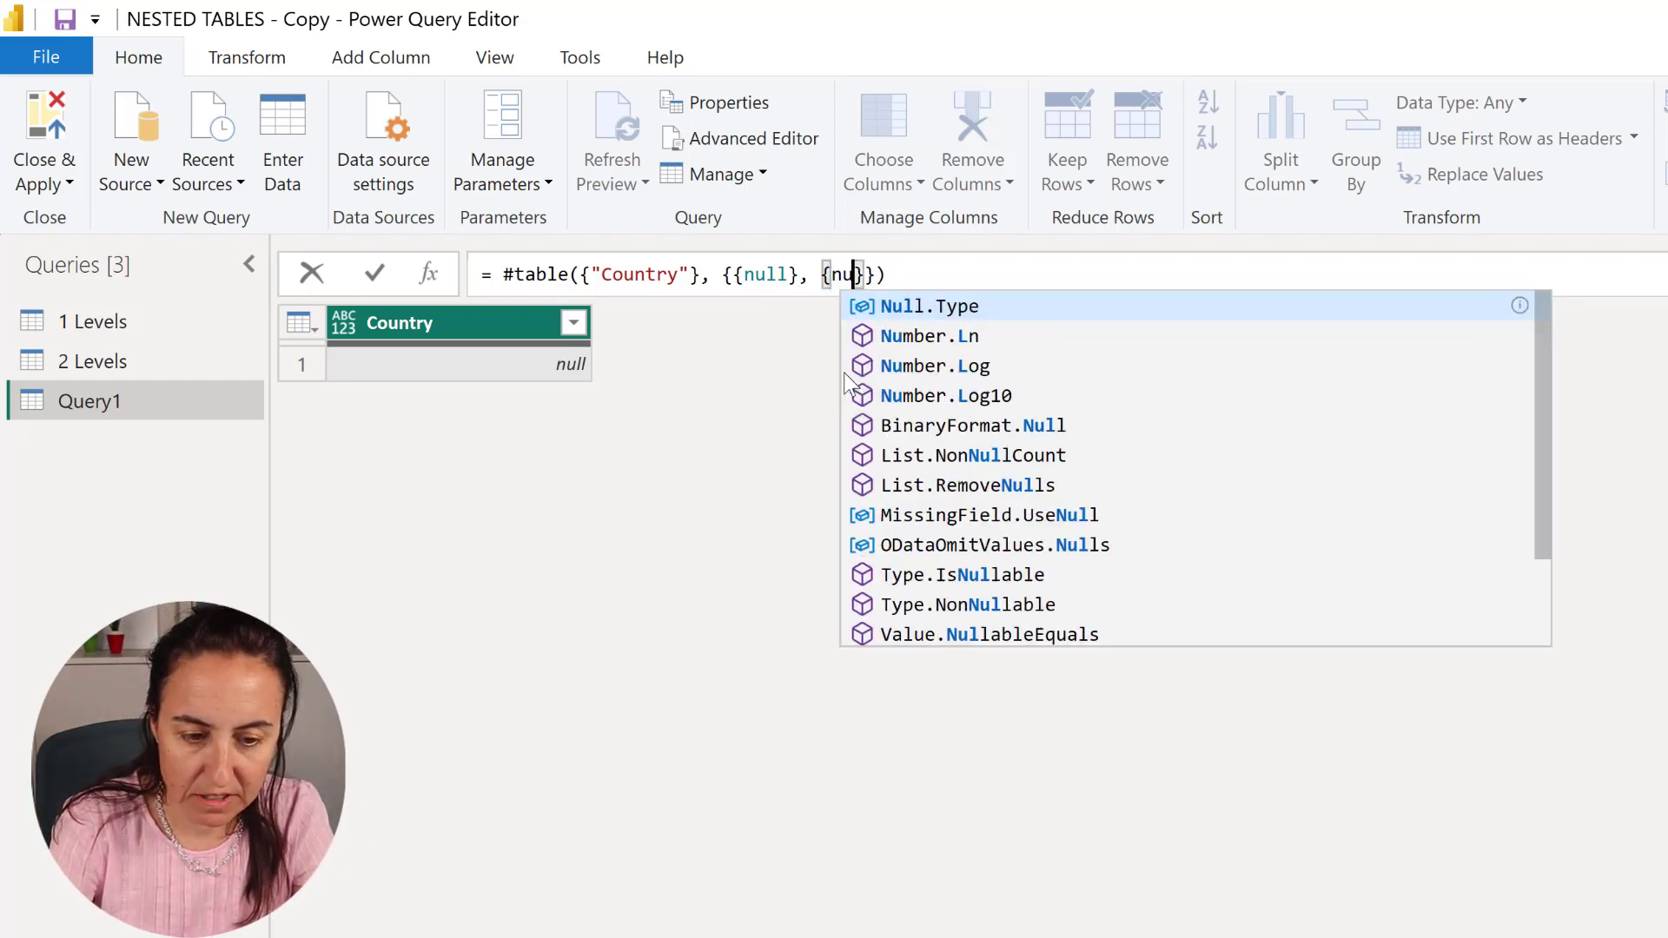
{"action": "type", "text": "ll"}
{"action": "key", "text": "Return"}
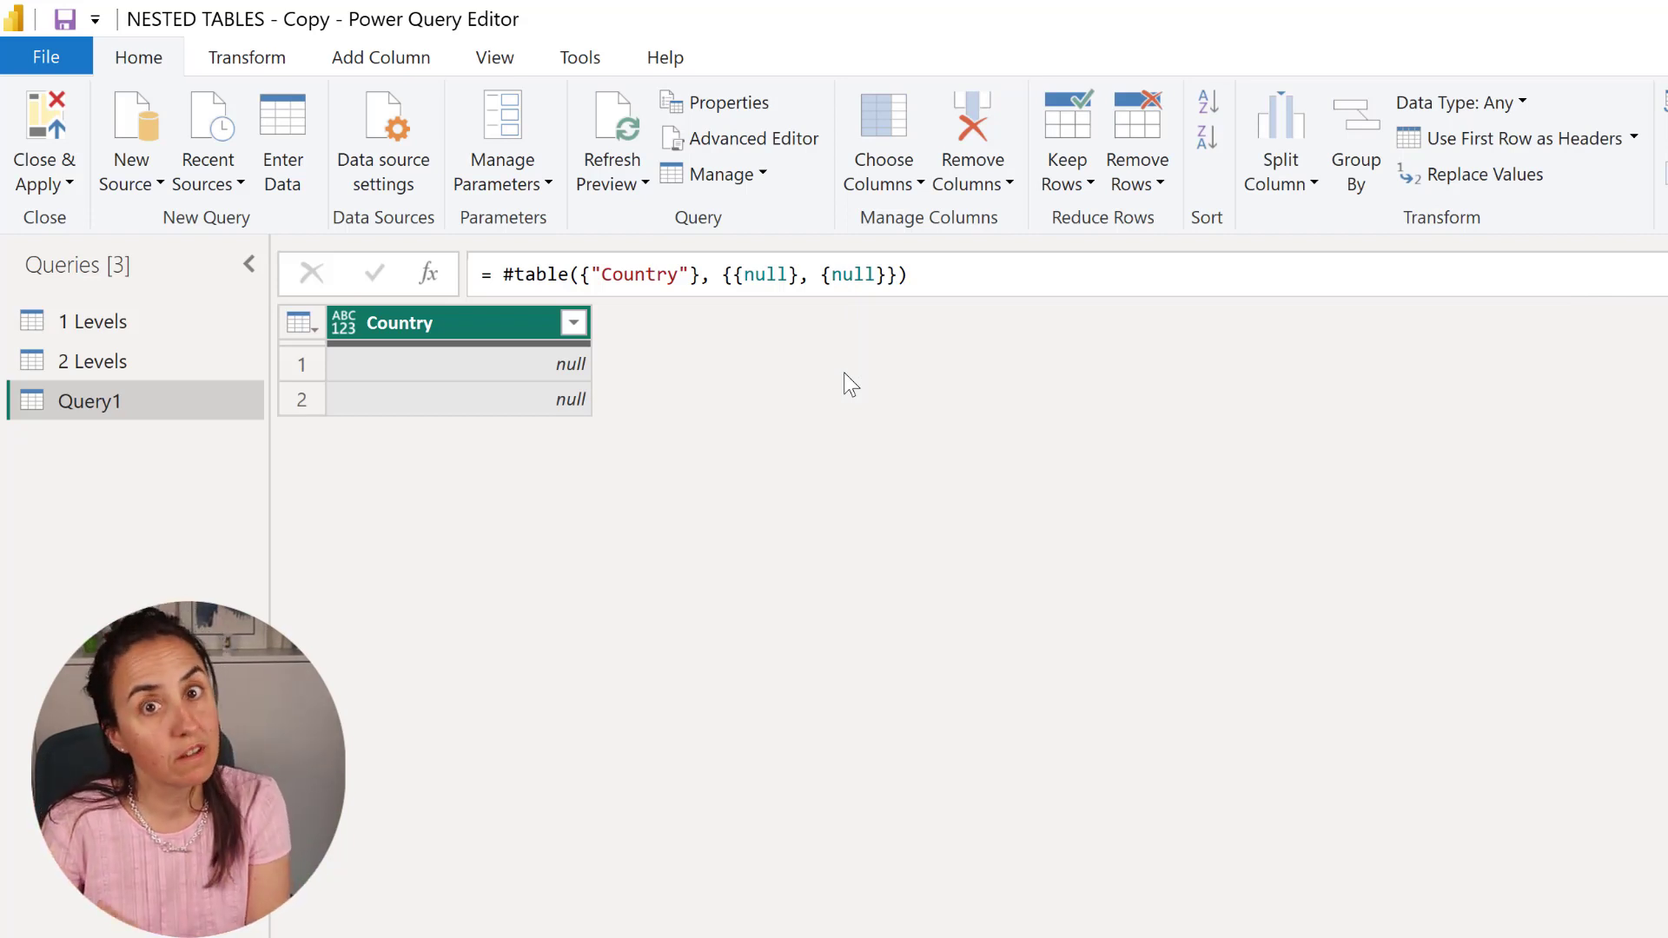
- Add a City column with values 1 and 2, then copy the #table expression
{"action": "left_click", "coordinate": [692, 276]}
{"action": "type", "text": ", \"City\""}
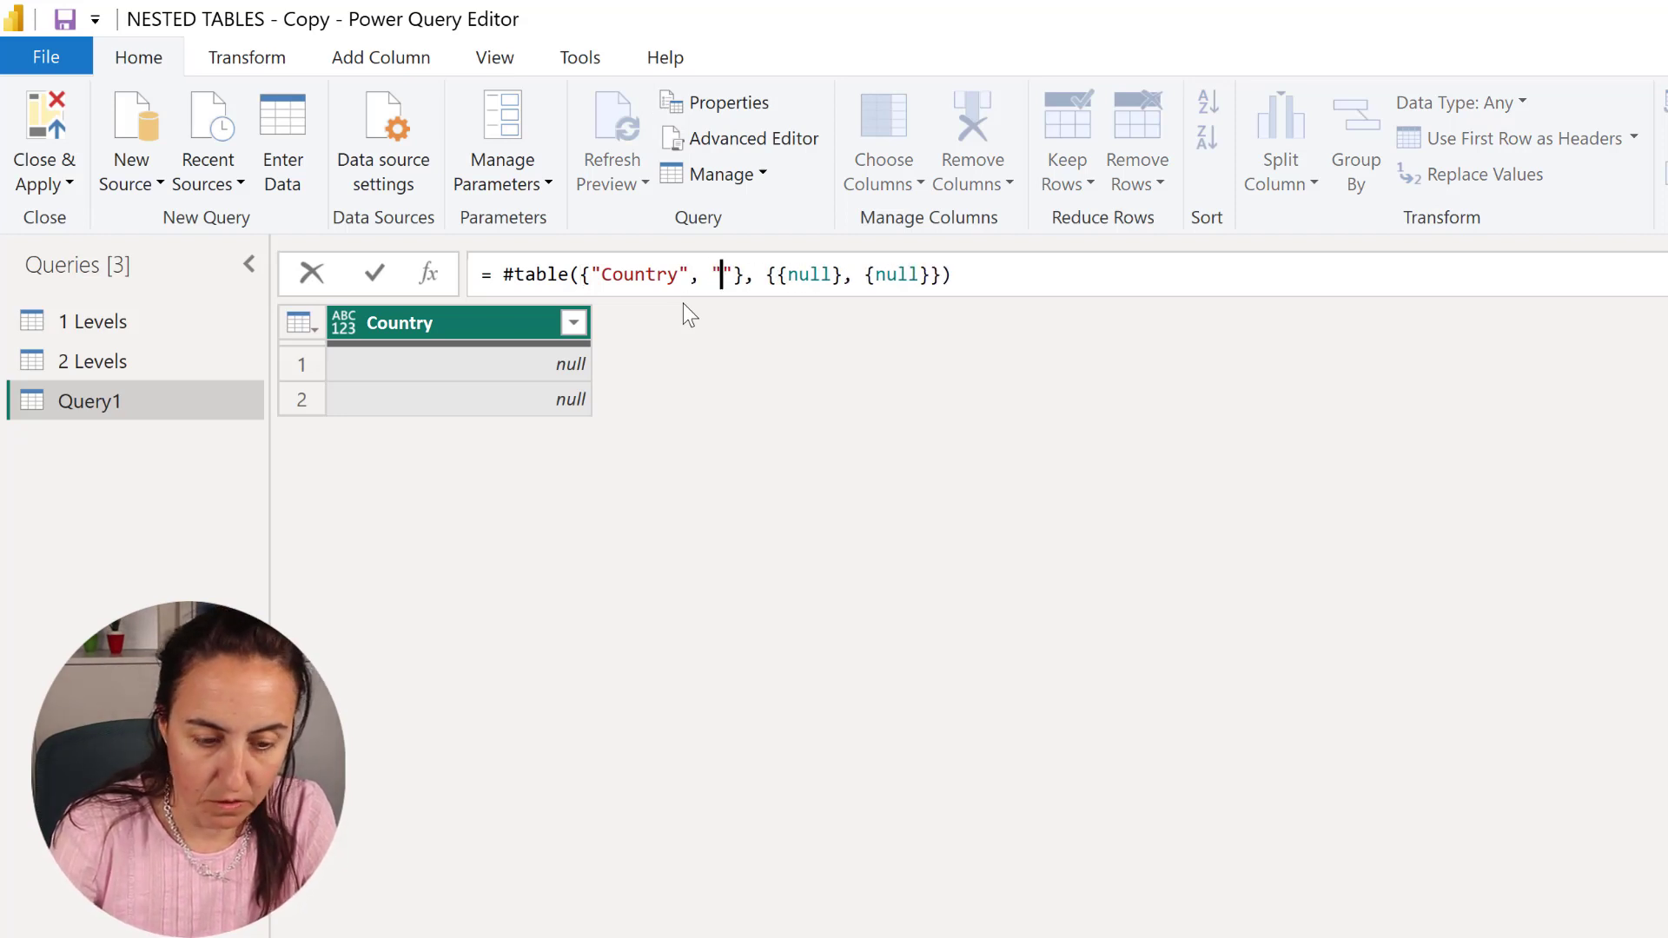
{"action": "key", "text": "Right"}
{"action": "key", "text": "Right"}
{"action": "key", "text": "Right"}
{"action": "key", "text": "Right"}
{"action": "key", "text": "Right"}
{"action": "key", "text": "Right"}
{"action": "key", "text": "Right"}
{"action": "key", "text": "Right"}
{"action": "key", "text": "Right"}
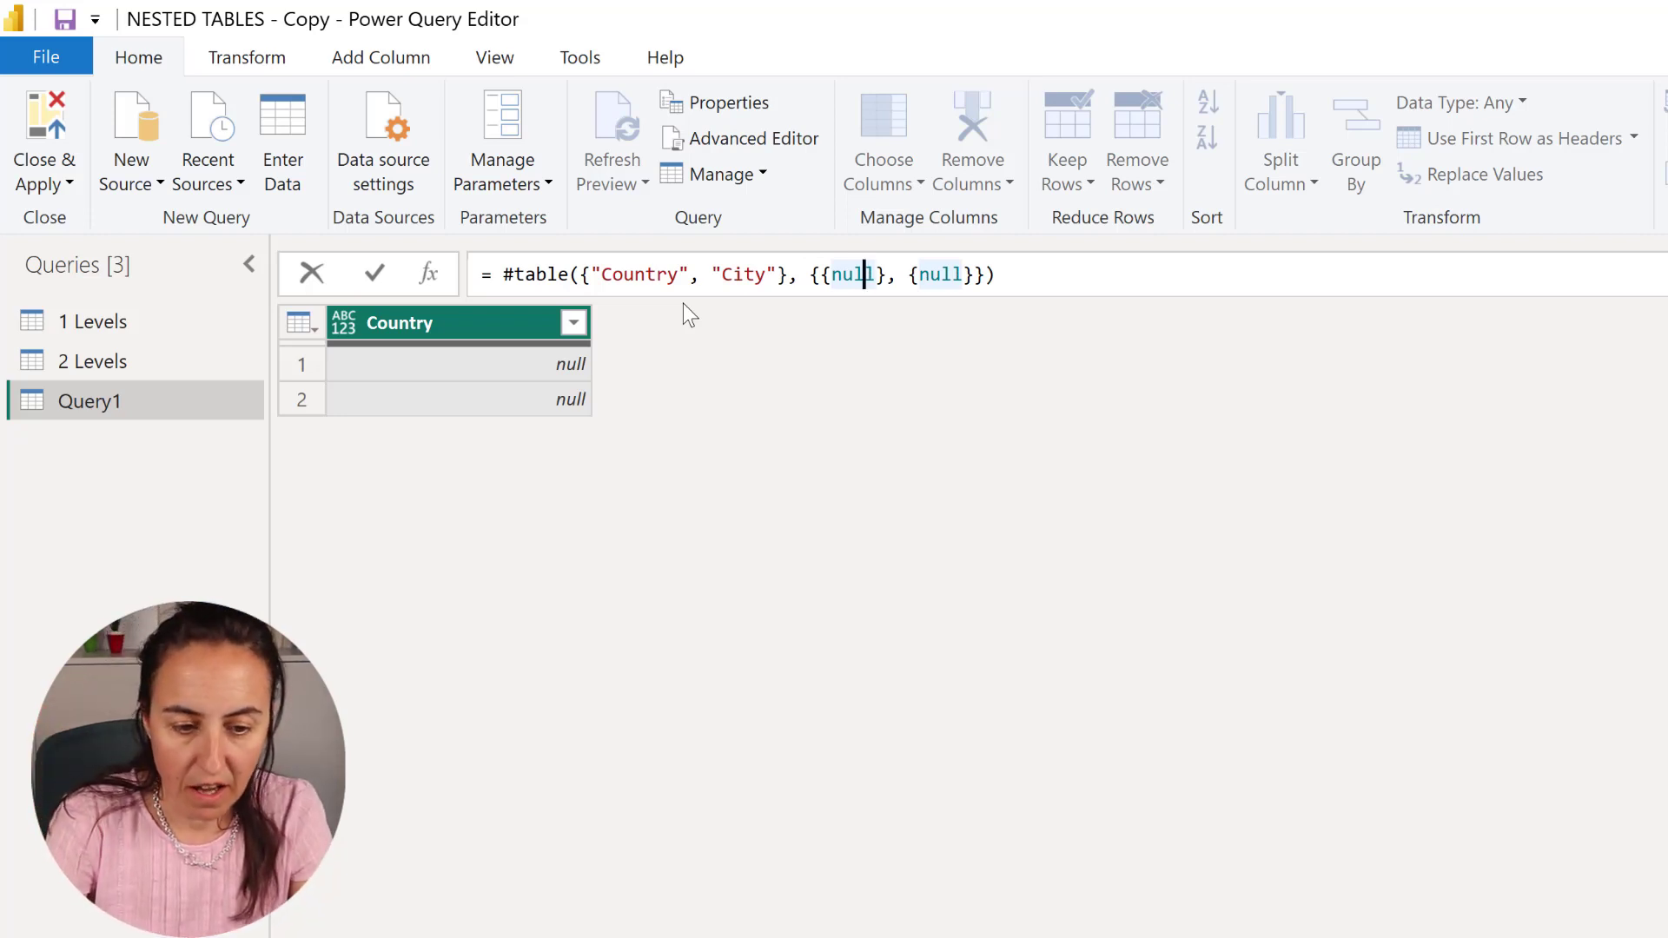
{"action": "key", "text": "Right"}
{"action": "type", "text": ", 1"}
{"action": "key", "text": "Right"}
{"action": "key", "text": "Right"}
{"action": "key", "text": "Right"}
{"action": "key", "text": "Right"}
{"action": "key", "text": "Right"}
{"action": "key", "text": "Right"}
{"action": "key", "text": "Right"}
{"action": "key", "text": "Right"}
{"action": "key", "text": "Right"}
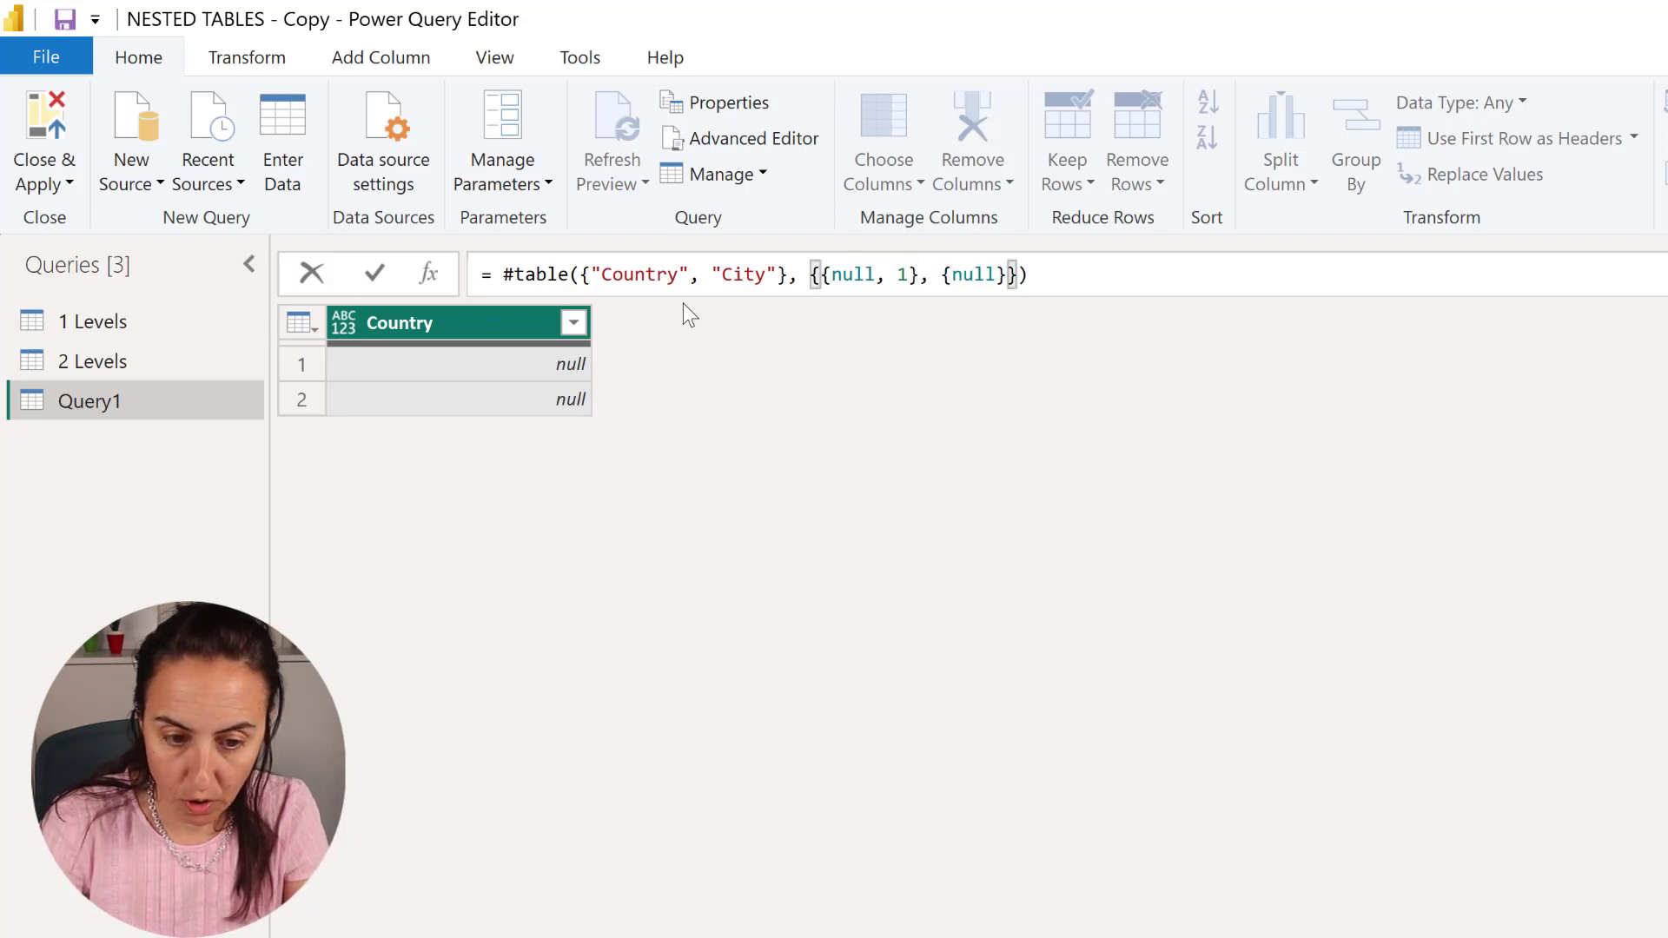
{"action": "key", "text": "Left"}
{"action": "type", "text": ",2"}
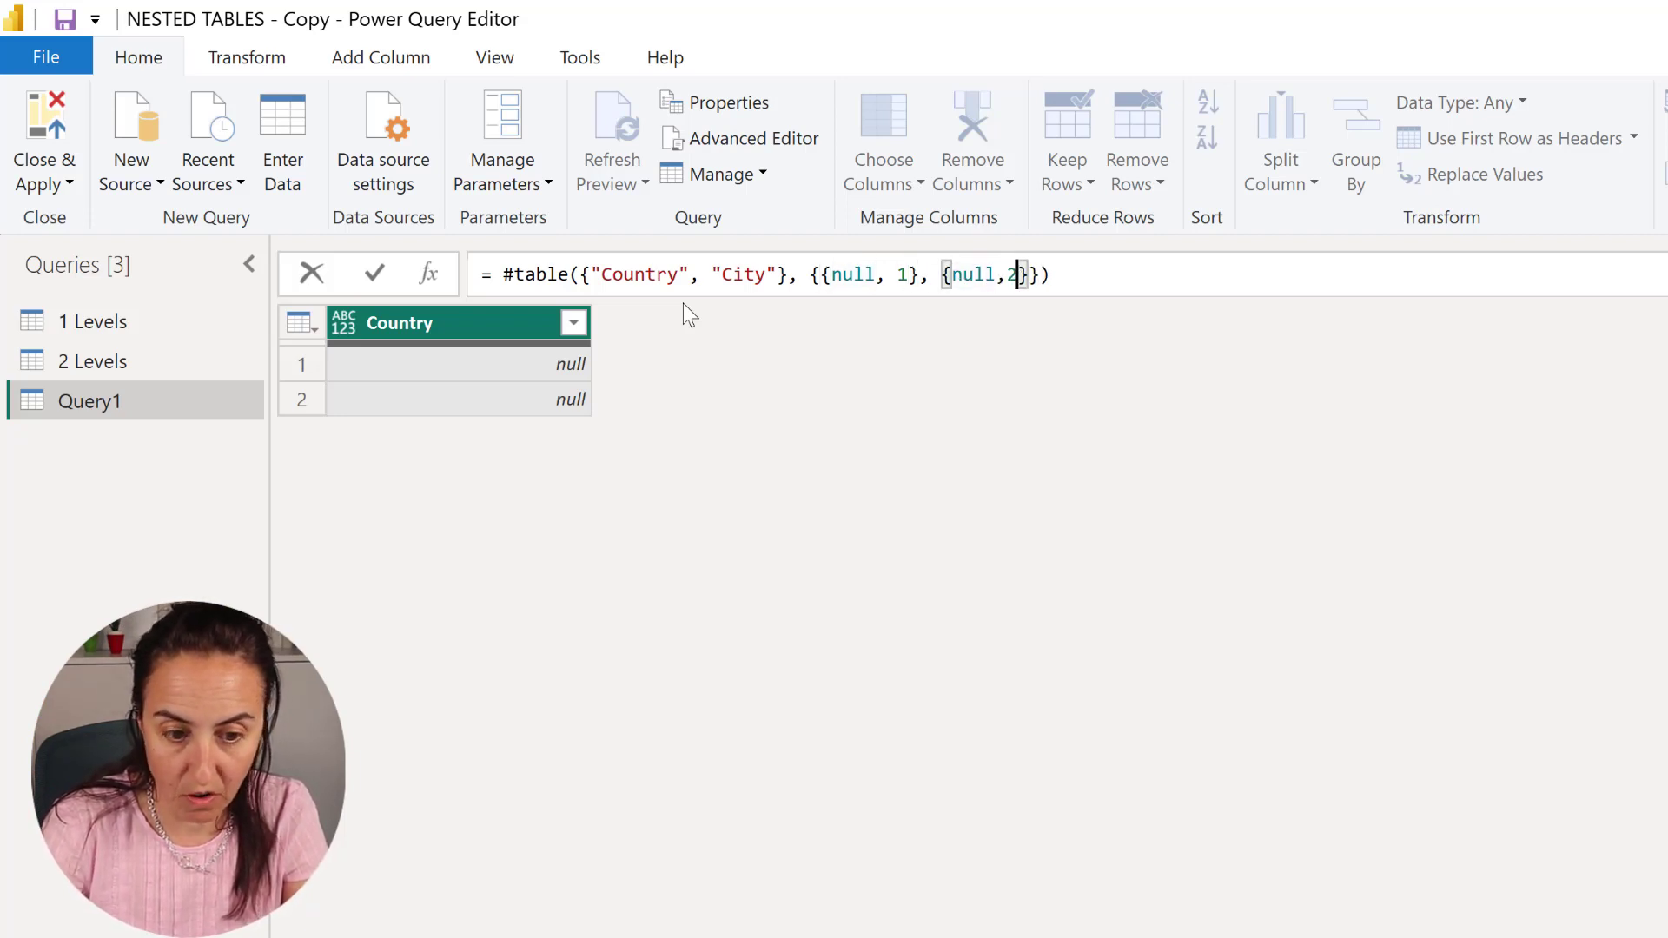
{"action": "key", "text": "Return"}
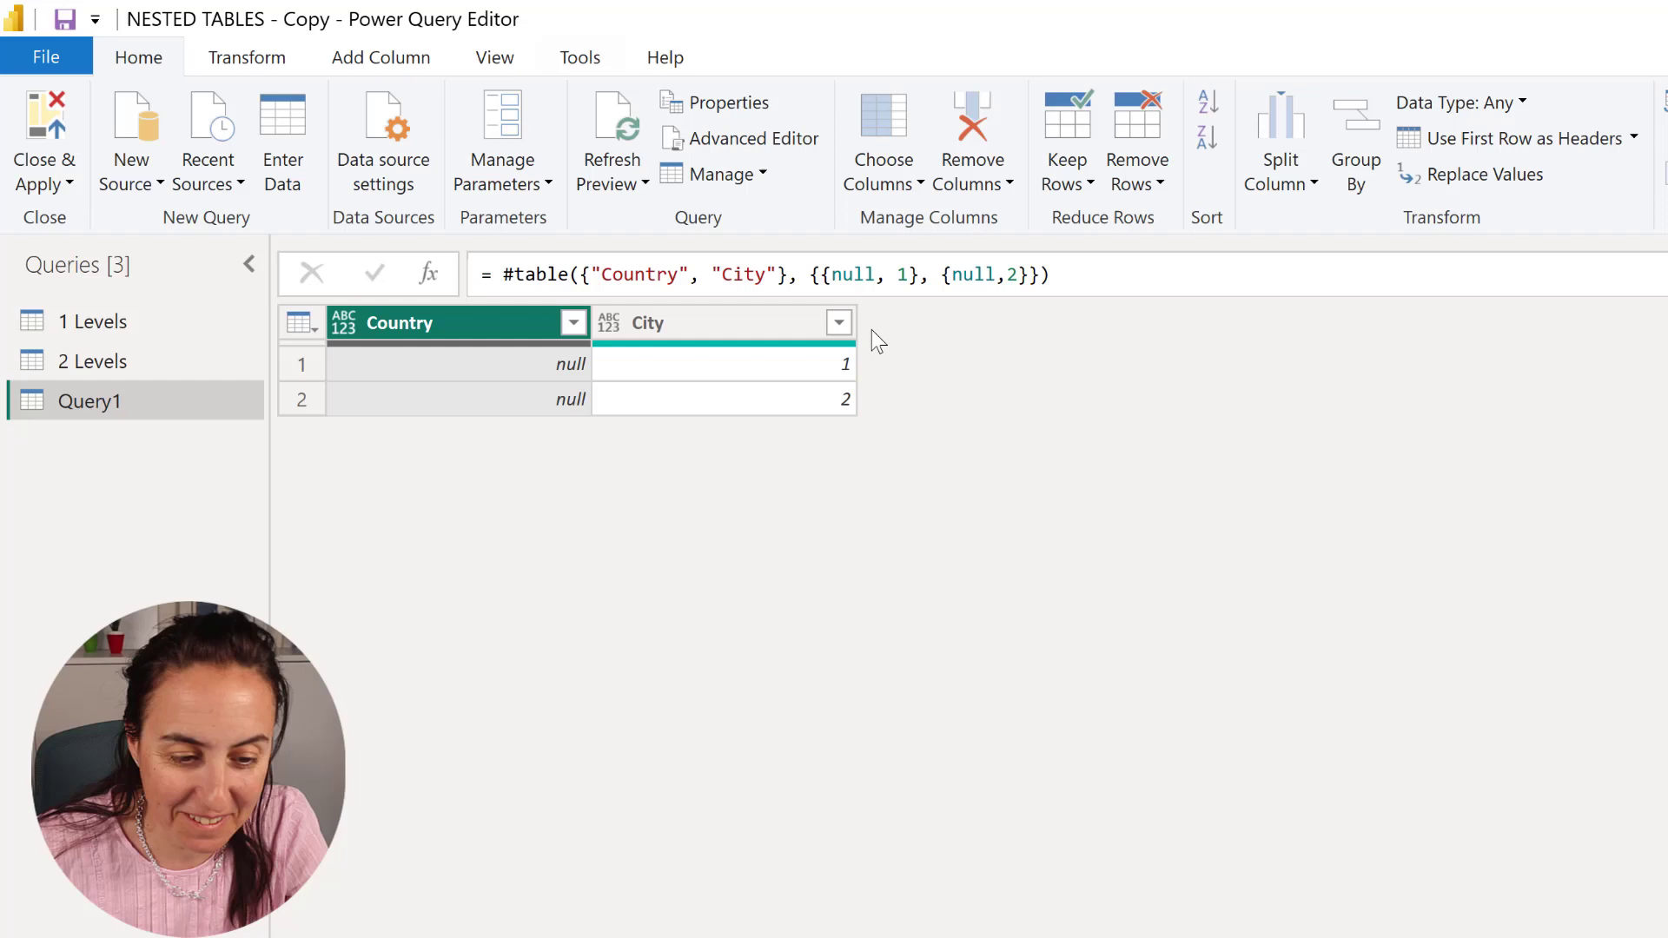
{"action": "left_click_drag", "start_coordinate": [502, 274], "coordinate": [1161, 281]}
{"action": "key", "text": "ctrl+c"}
{"action": "left_click", "coordinate": [1142, 811]}
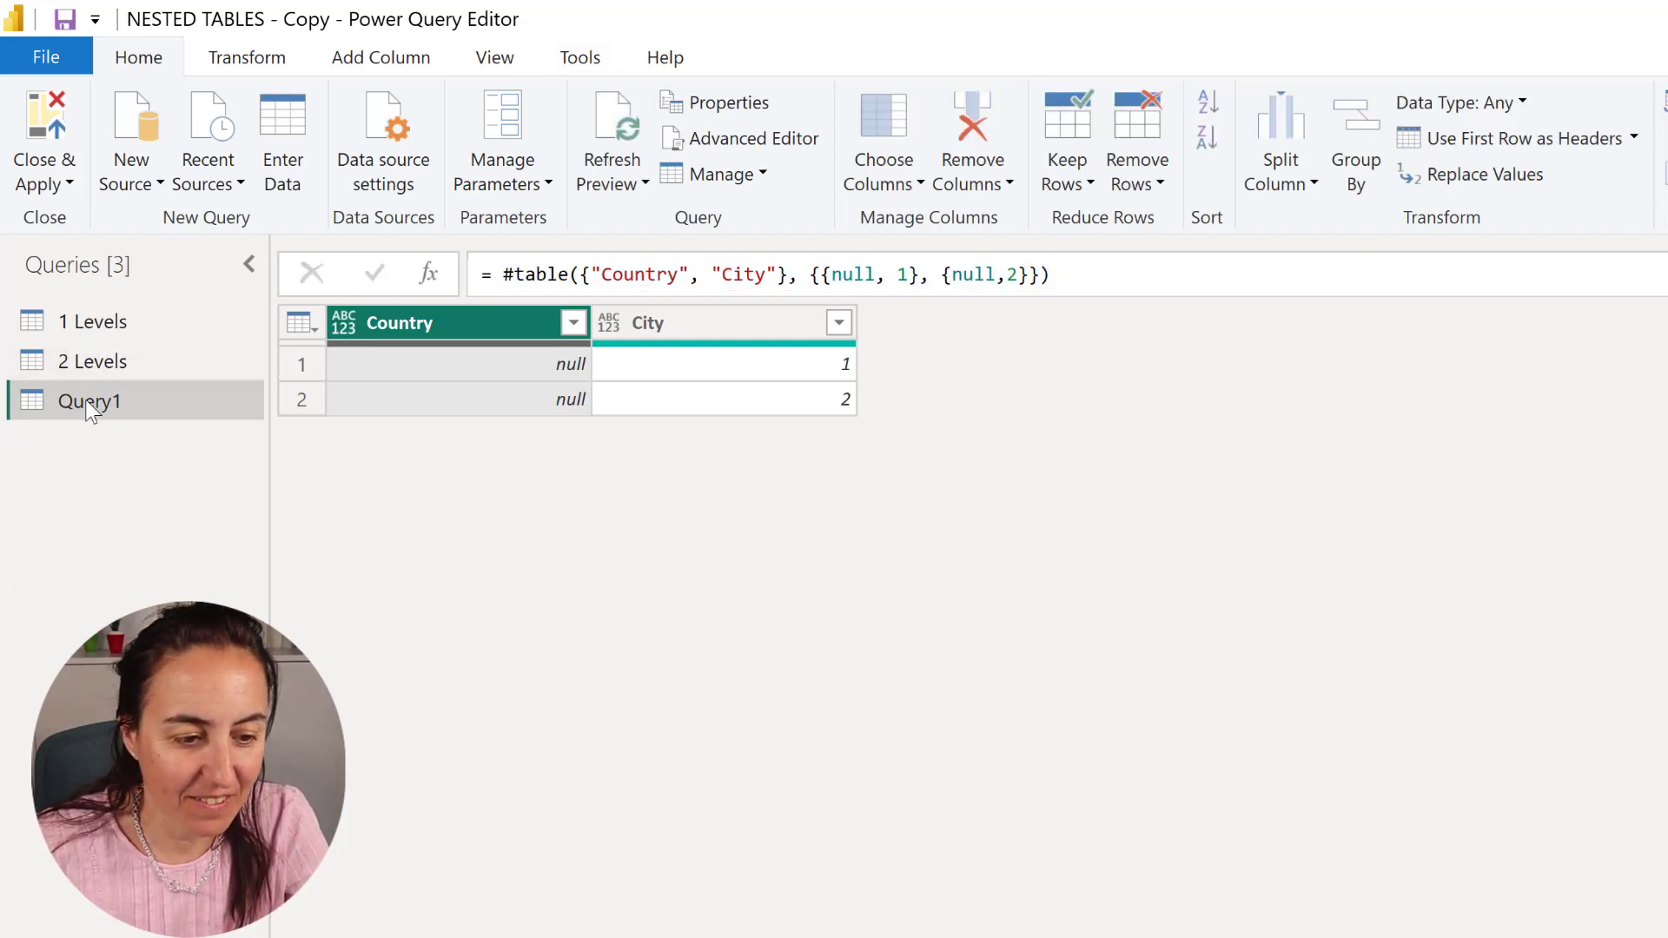
- In 1 Levels, replace the Custom formula's else 1 with the copied #table expression
{"action": "left_click", "coordinate": [240, 323]}
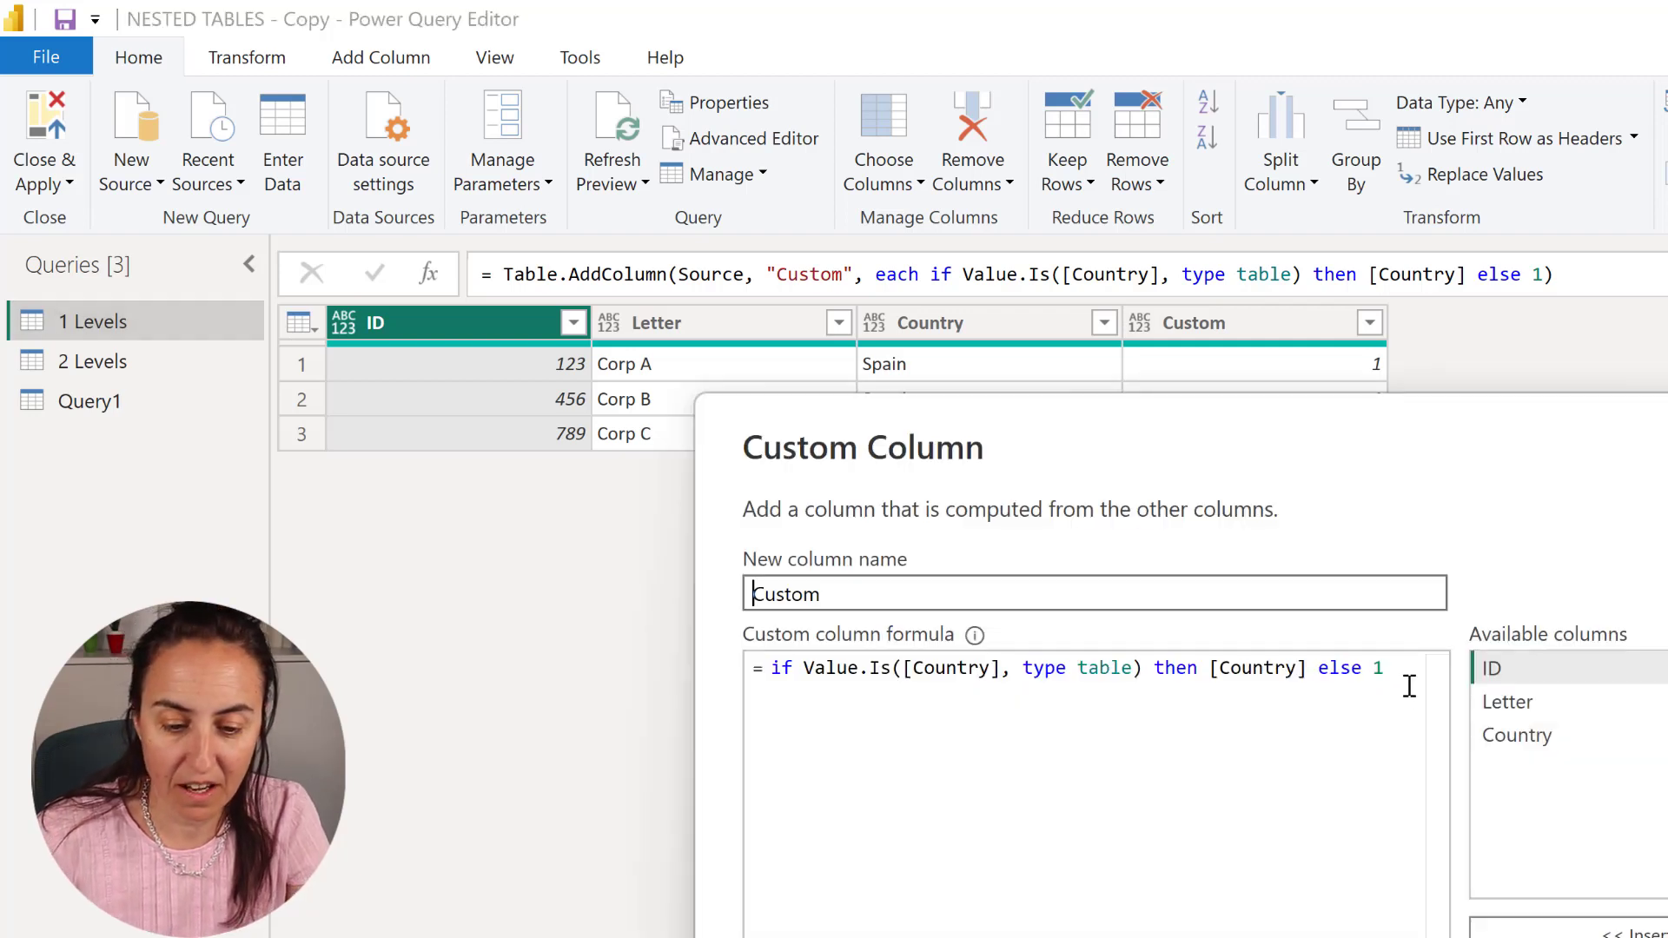
{"action": "left_click", "coordinate": [1409, 674]}
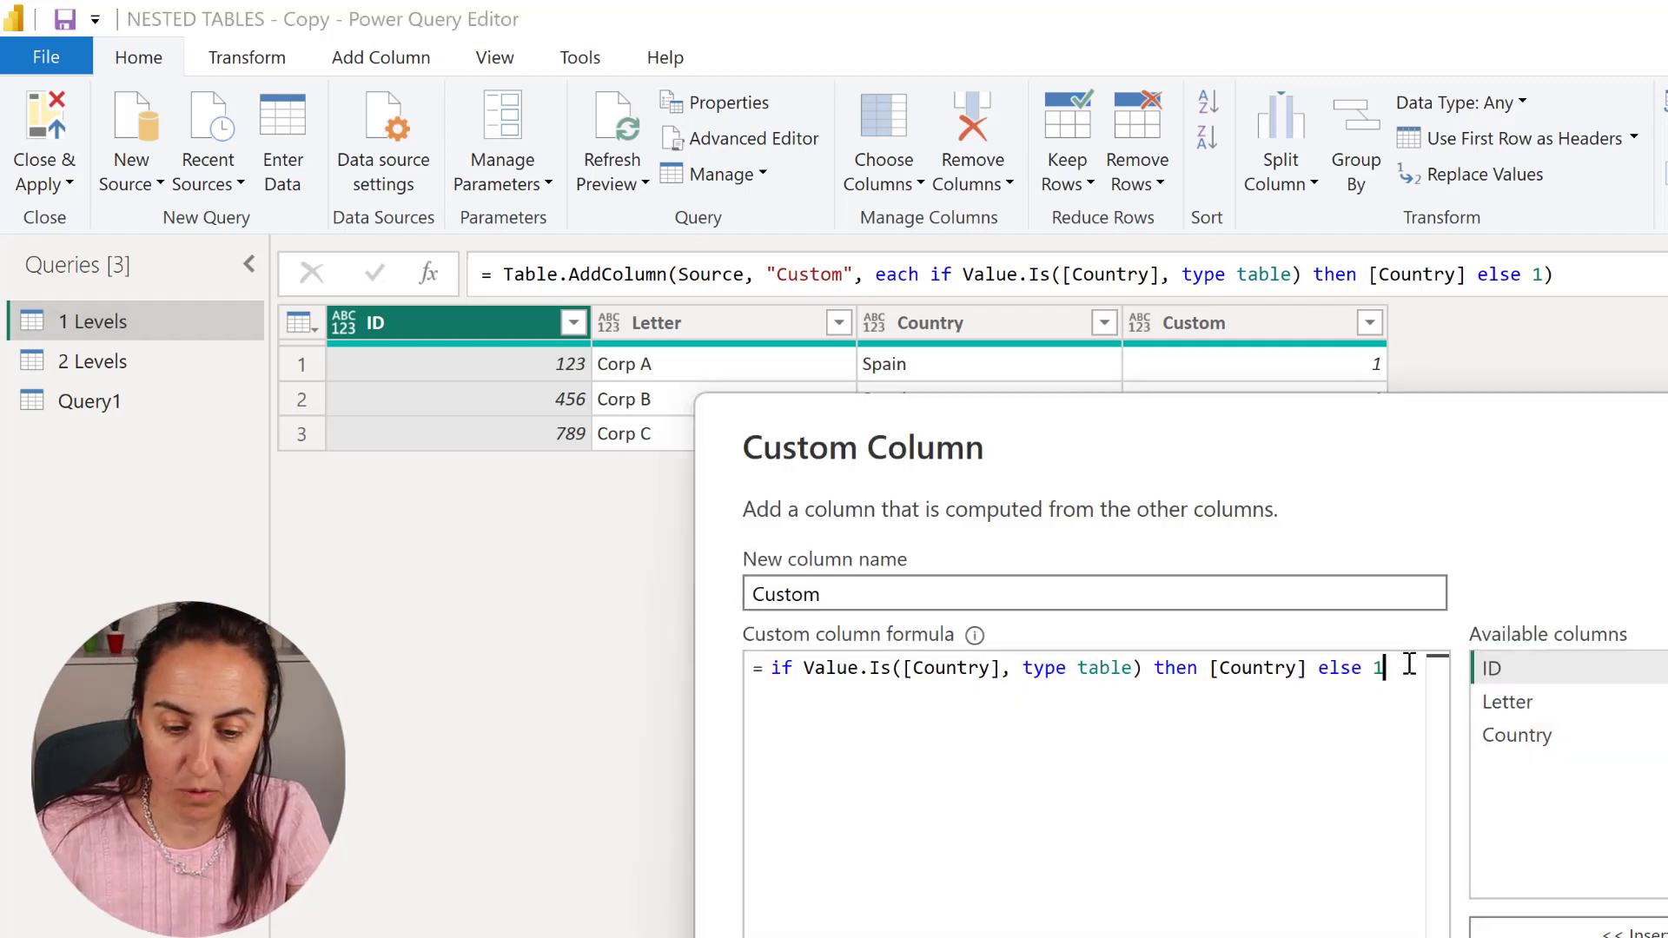
{"action": "key", "text": "BackSpace"}
{"action": "key", "text": "ctrl+v"}
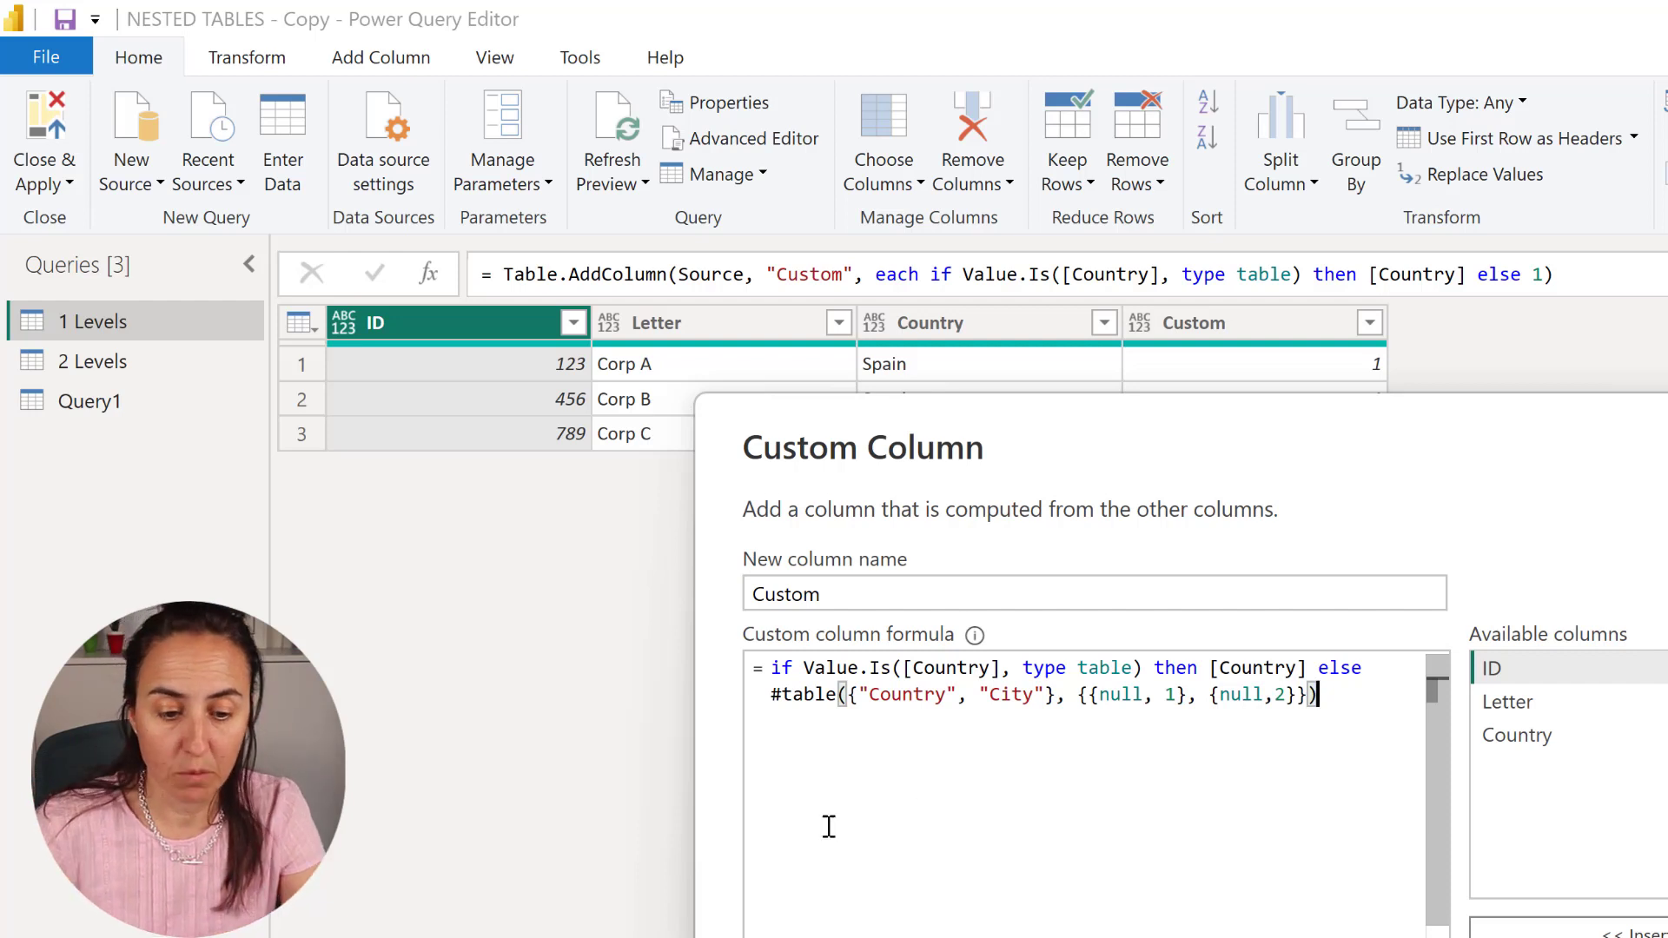
- Trim the pasted table to #table({"Country"}, {{null}}) and confirm the formula
{"action": "left_click_drag", "start_coordinate": [1045, 695], "coordinate": [972, 699]}
{"action": "key", "text": "BackSpace"}
{"action": "key", "text": "BackSpace"}
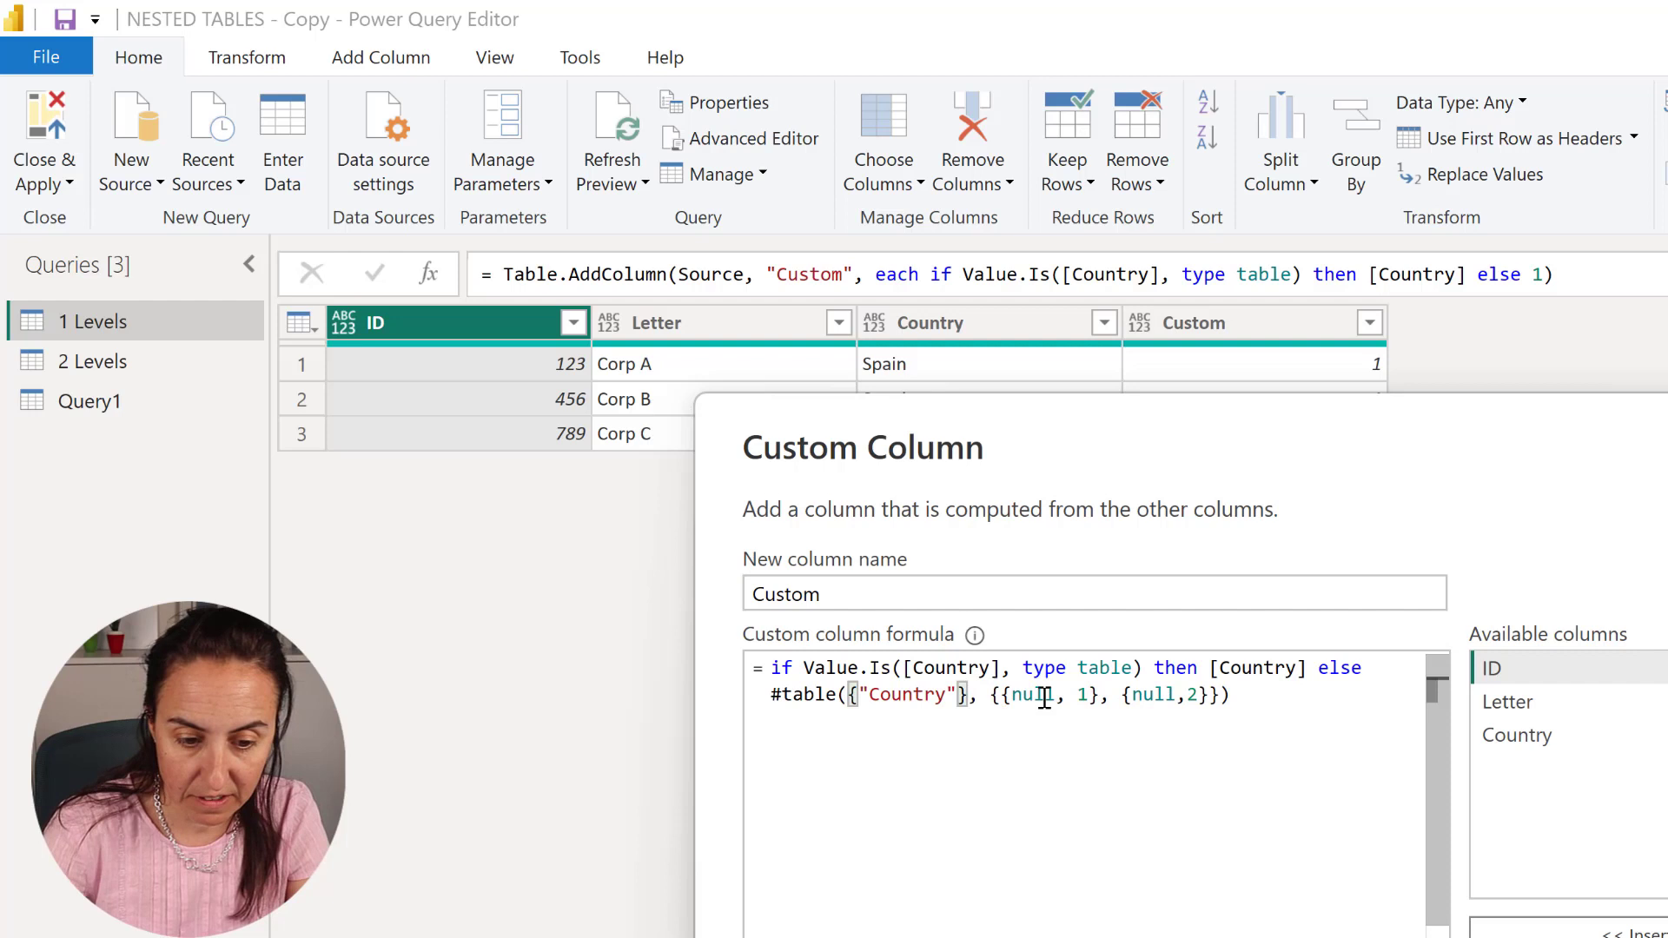
{"action": "left_click", "coordinate": [1097, 696]}
{"action": "key", "text": "BackSpace"}
{"action": "key", "text": "BackSpace"}
{"action": "key", "text": "BackSpace"}
{"action": "key", "text": "BackSpace"}
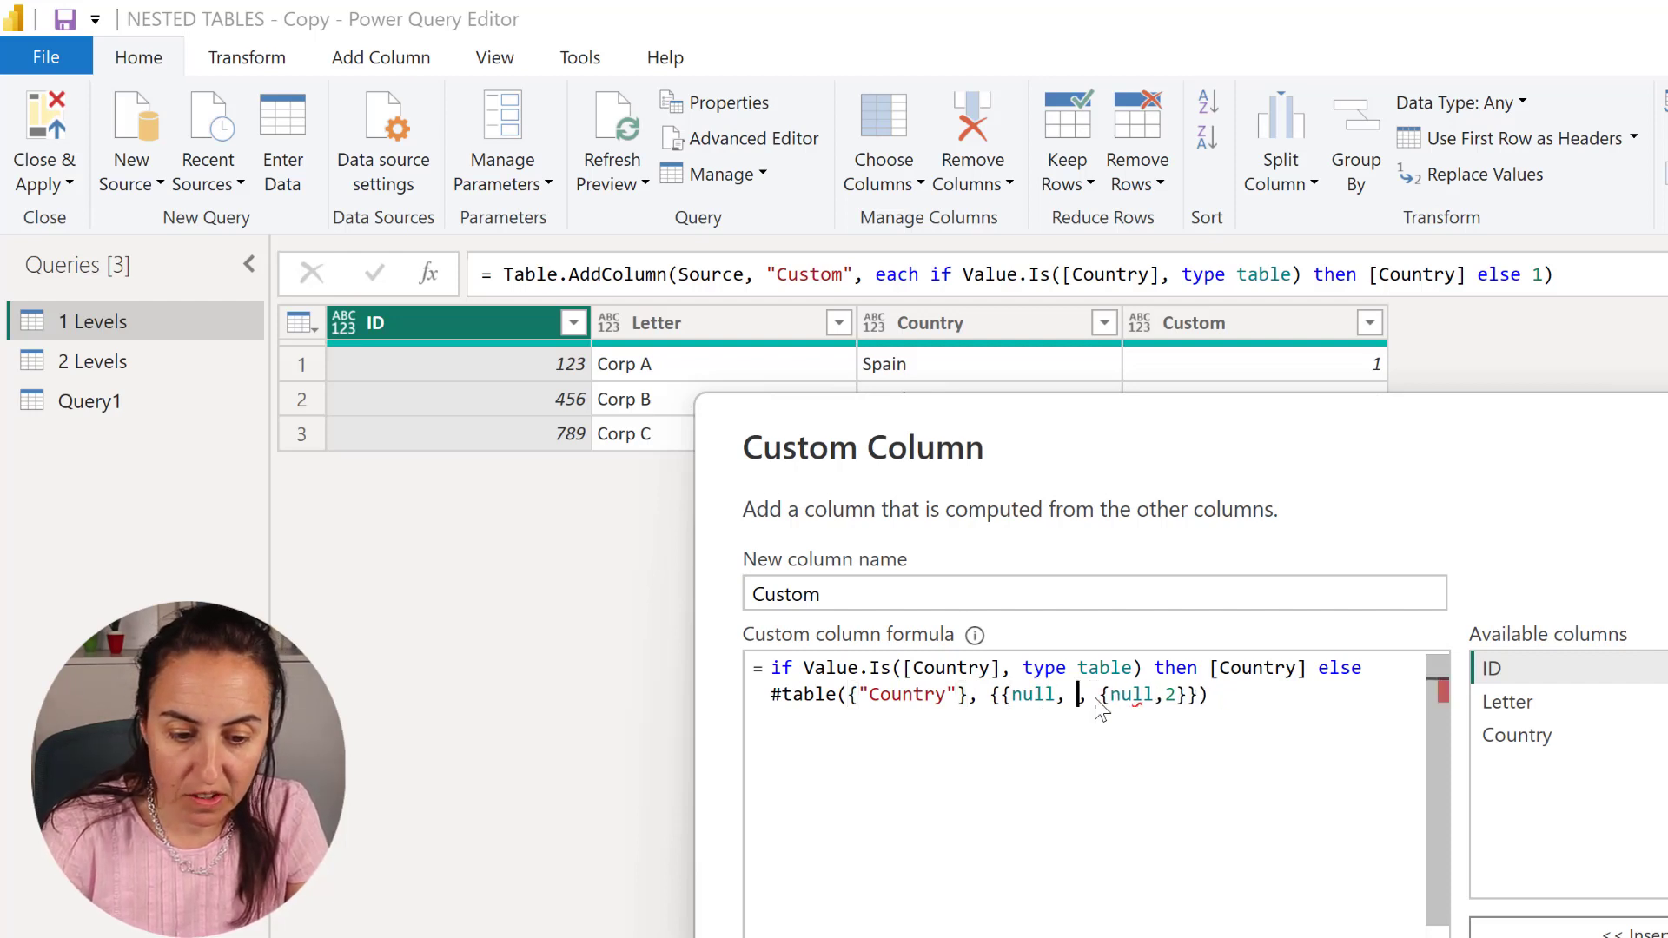
{"action": "key", "text": "Delete"}
{"action": "key", "text": "Delete"}
{"action": "key", "text": "Delete"}
{"action": "key", "text": "Delete"}
{"action": "key", "text": "Delete"}
{"action": "key", "text": "Delete"}
{"action": "key", "text": "Delete"}
{"action": "key", "text": "Delete"}
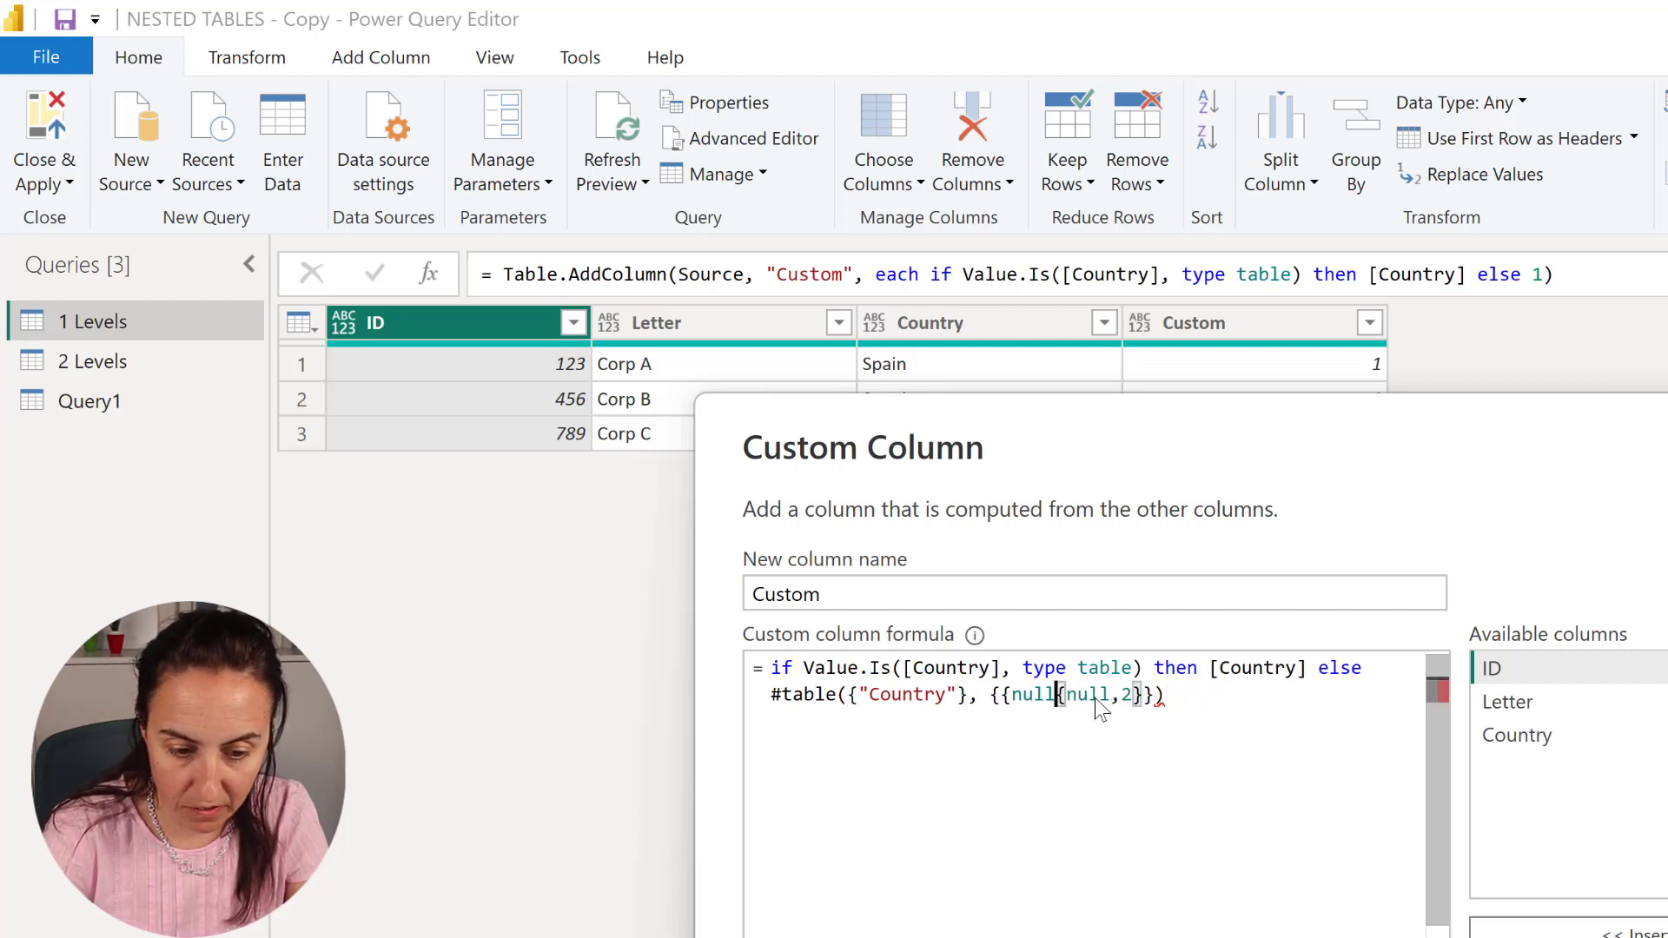
{"action": "key", "text": "Delete"}
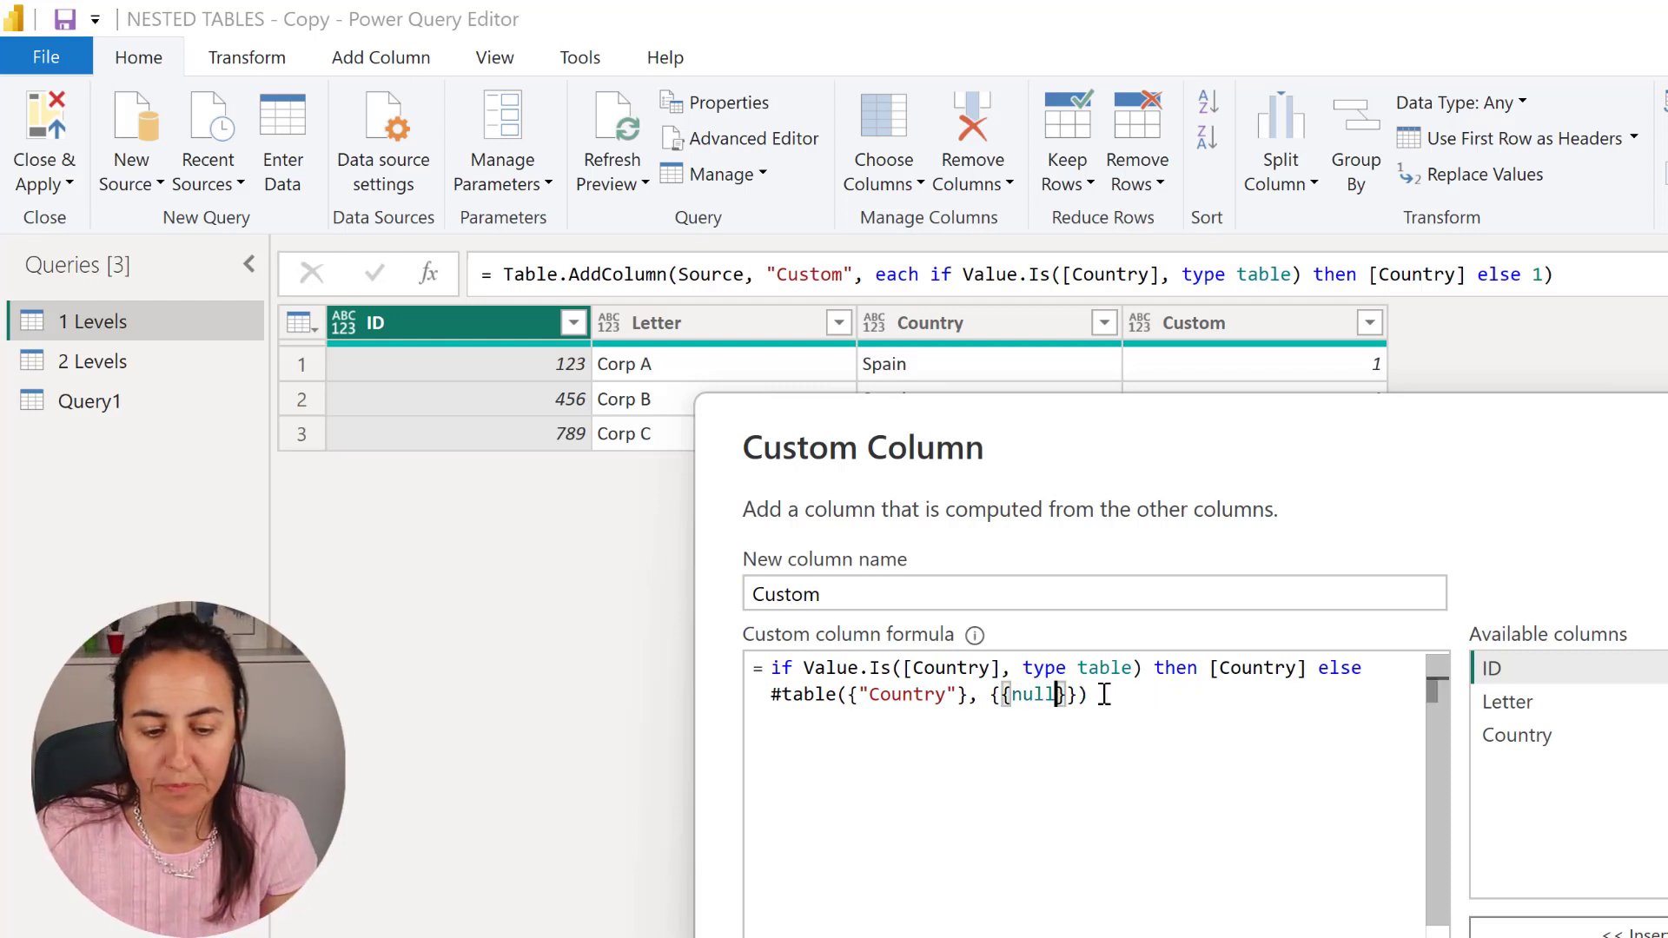
{"action": "left_click", "coordinate": [1109, 708]}
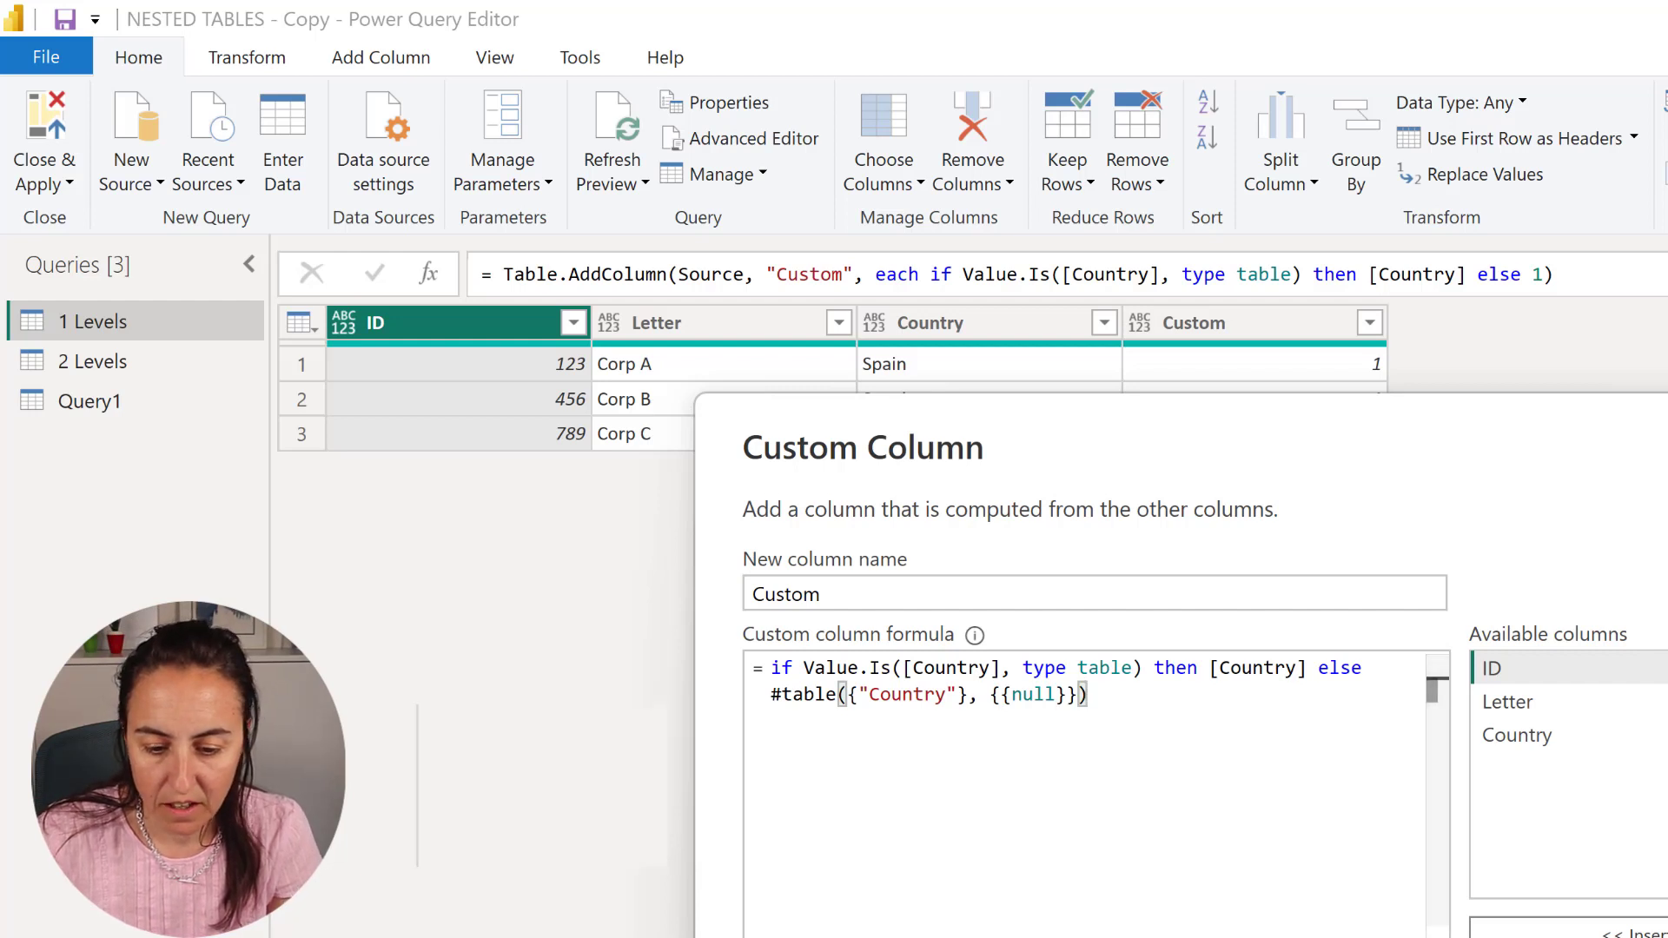
{"action": "key", "text": "Return"}
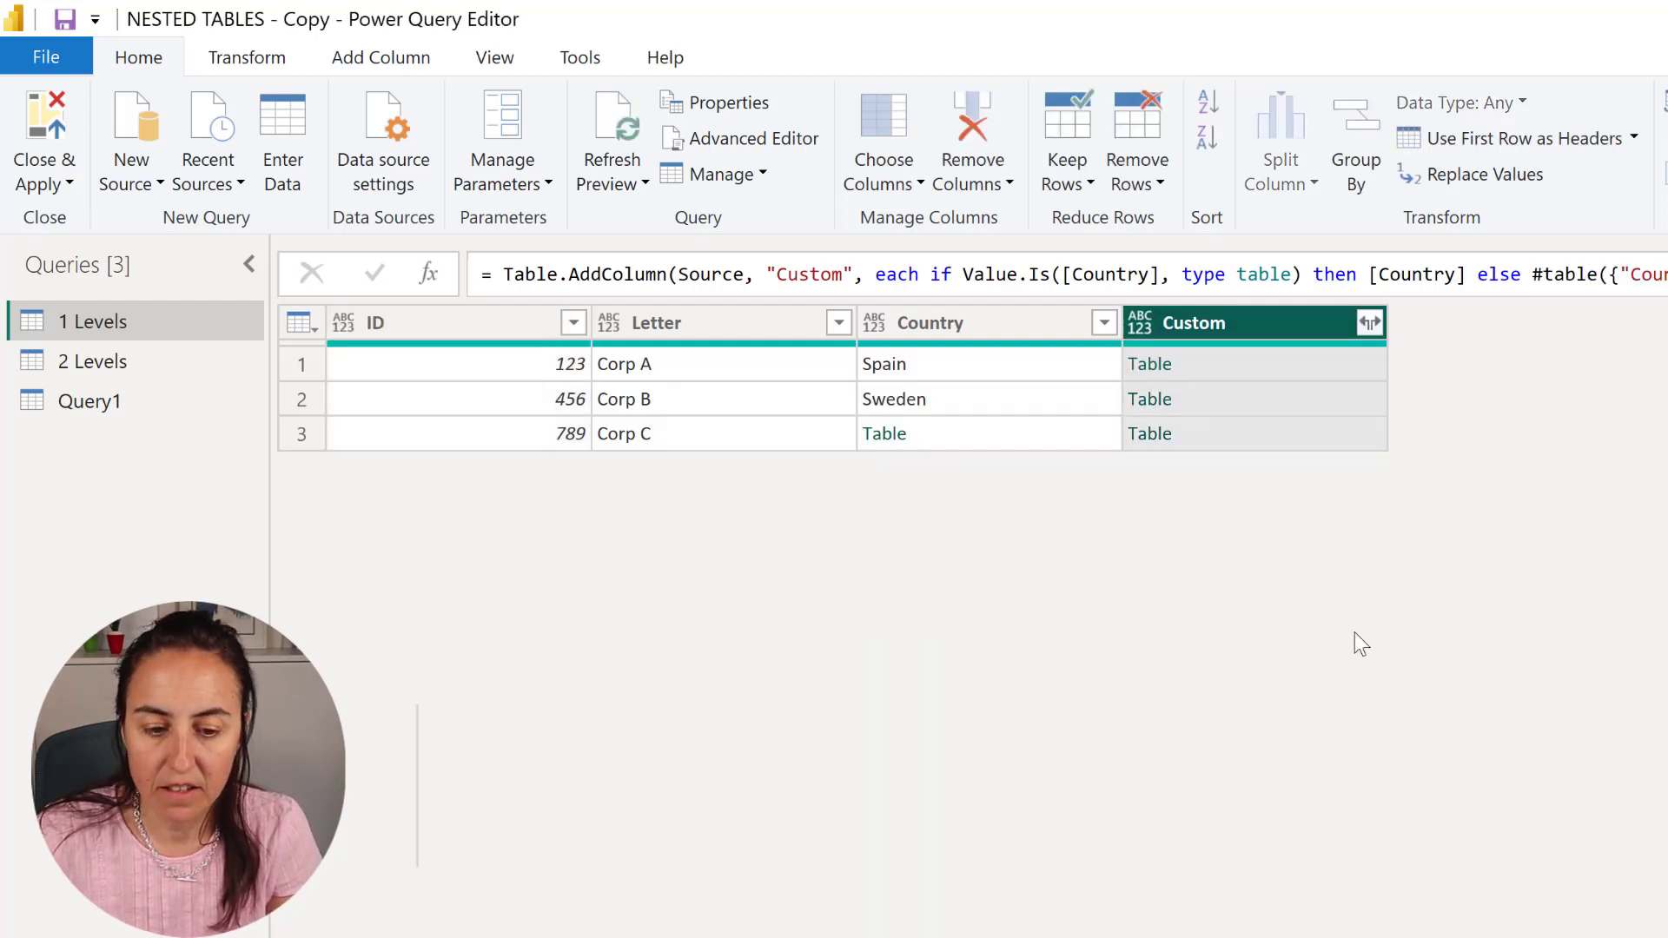
- Replace null in the nested #table with the row's [Country] value
{"action": "left_click", "coordinate": [1256, 363]}
{"action": "left_click", "coordinate": [1253, 394]}
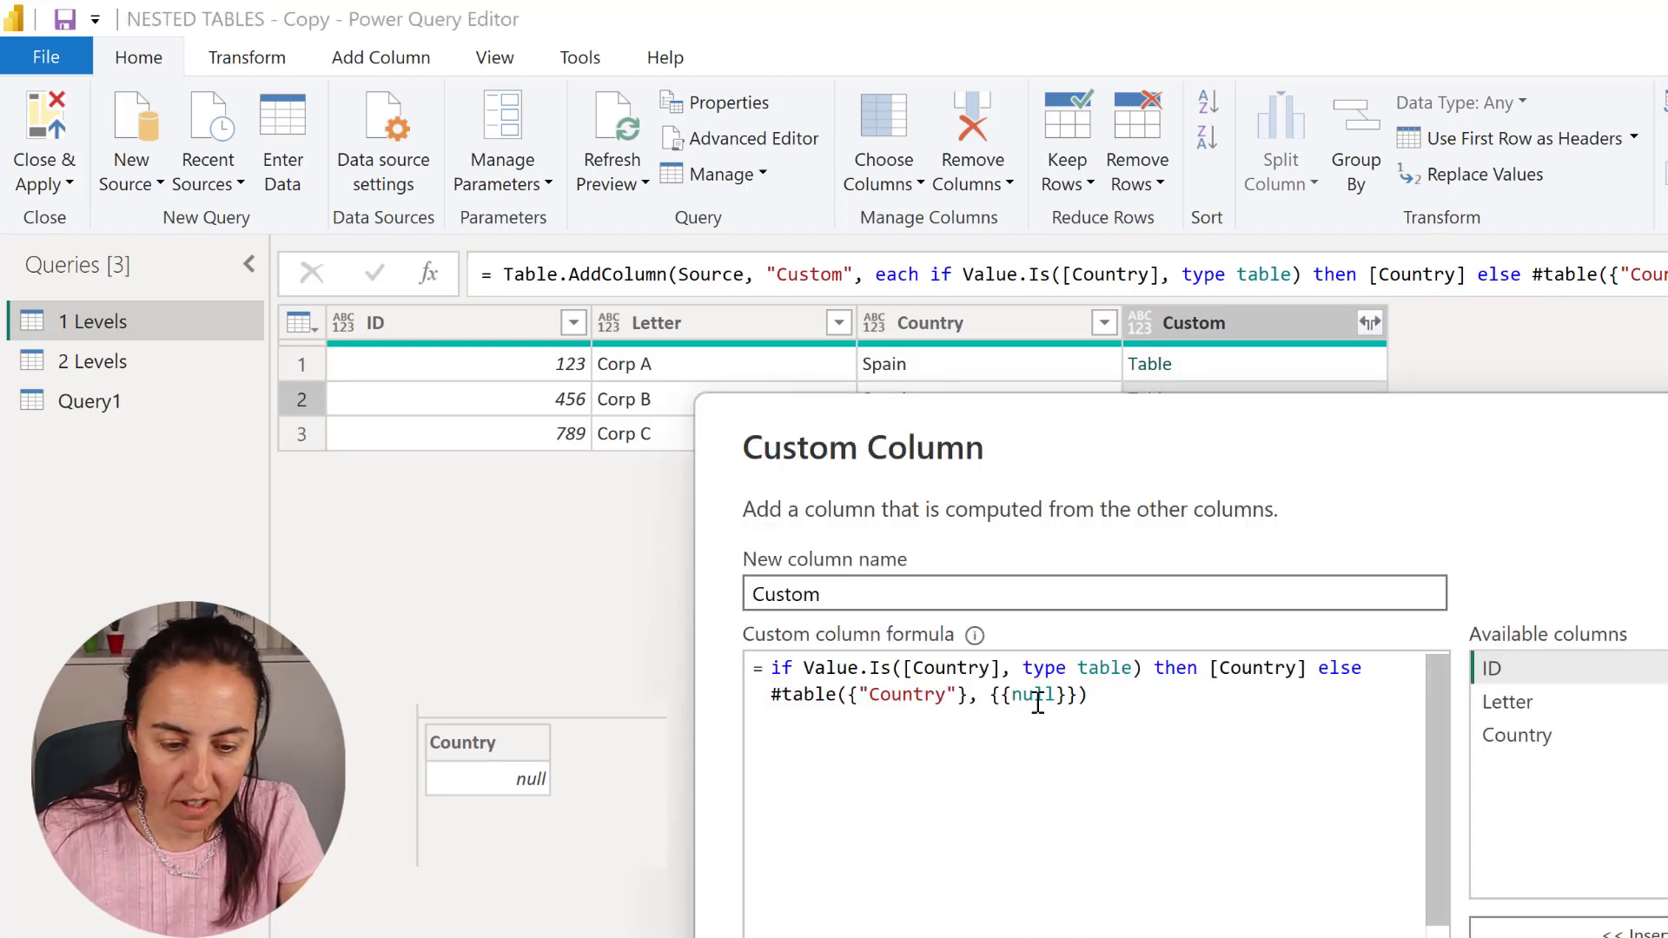
{"action": "left_click", "coordinate": [1035, 693]}
{"action": "double_click", "coordinate": [1036, 693]}
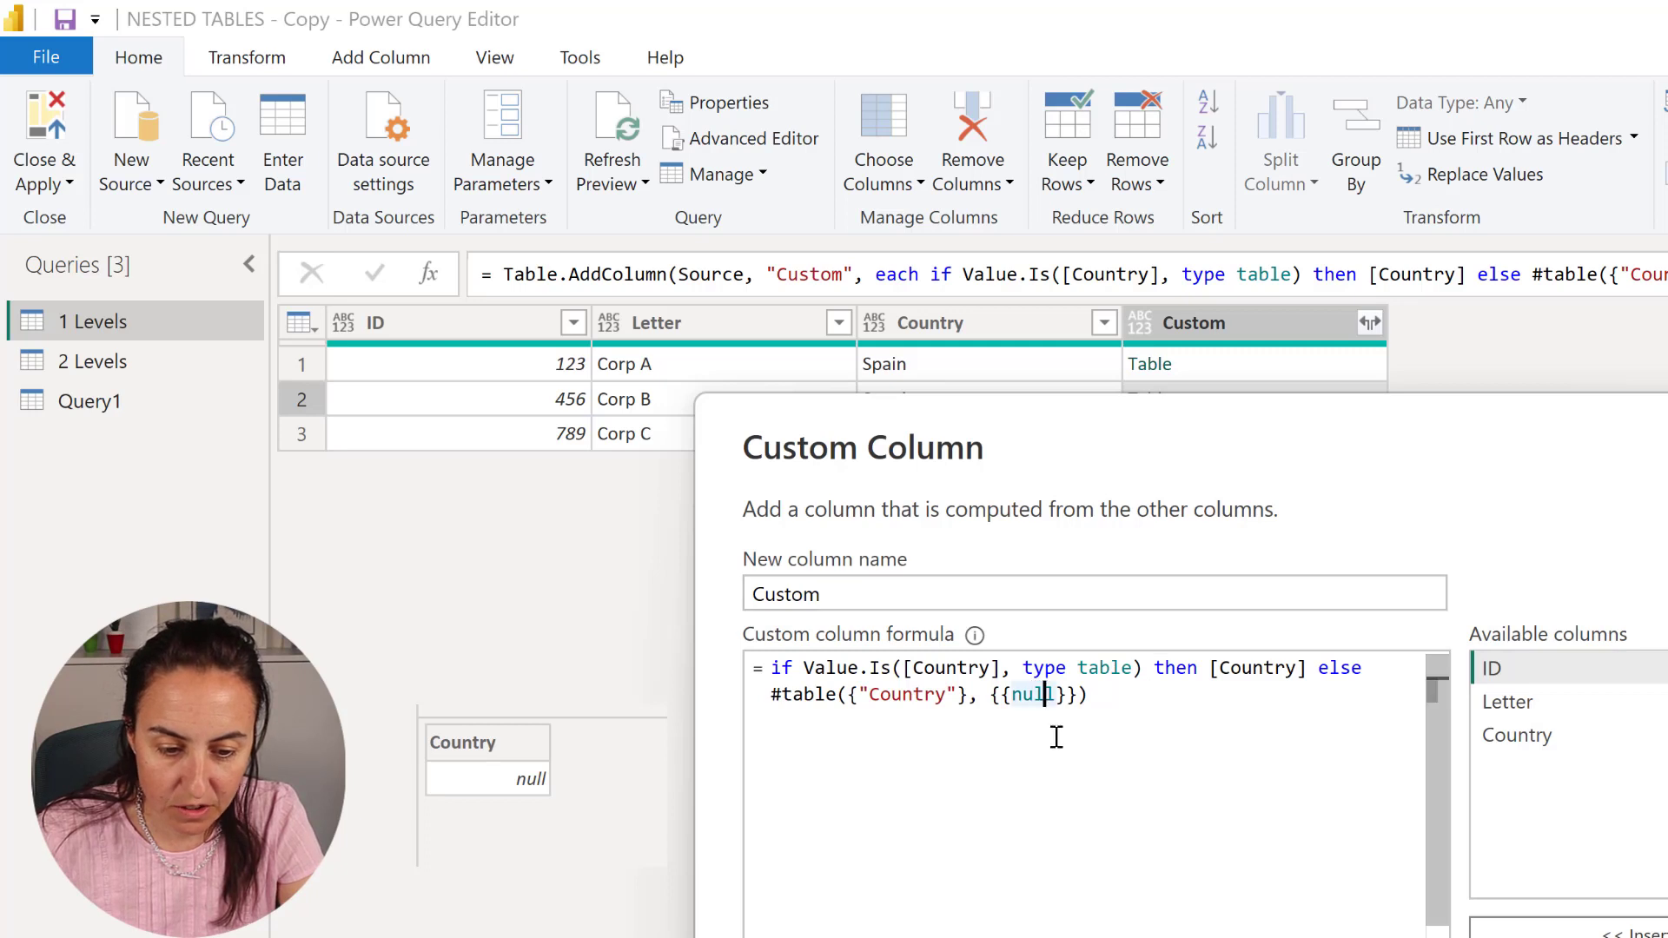
{"action": "type", "text": "n"}
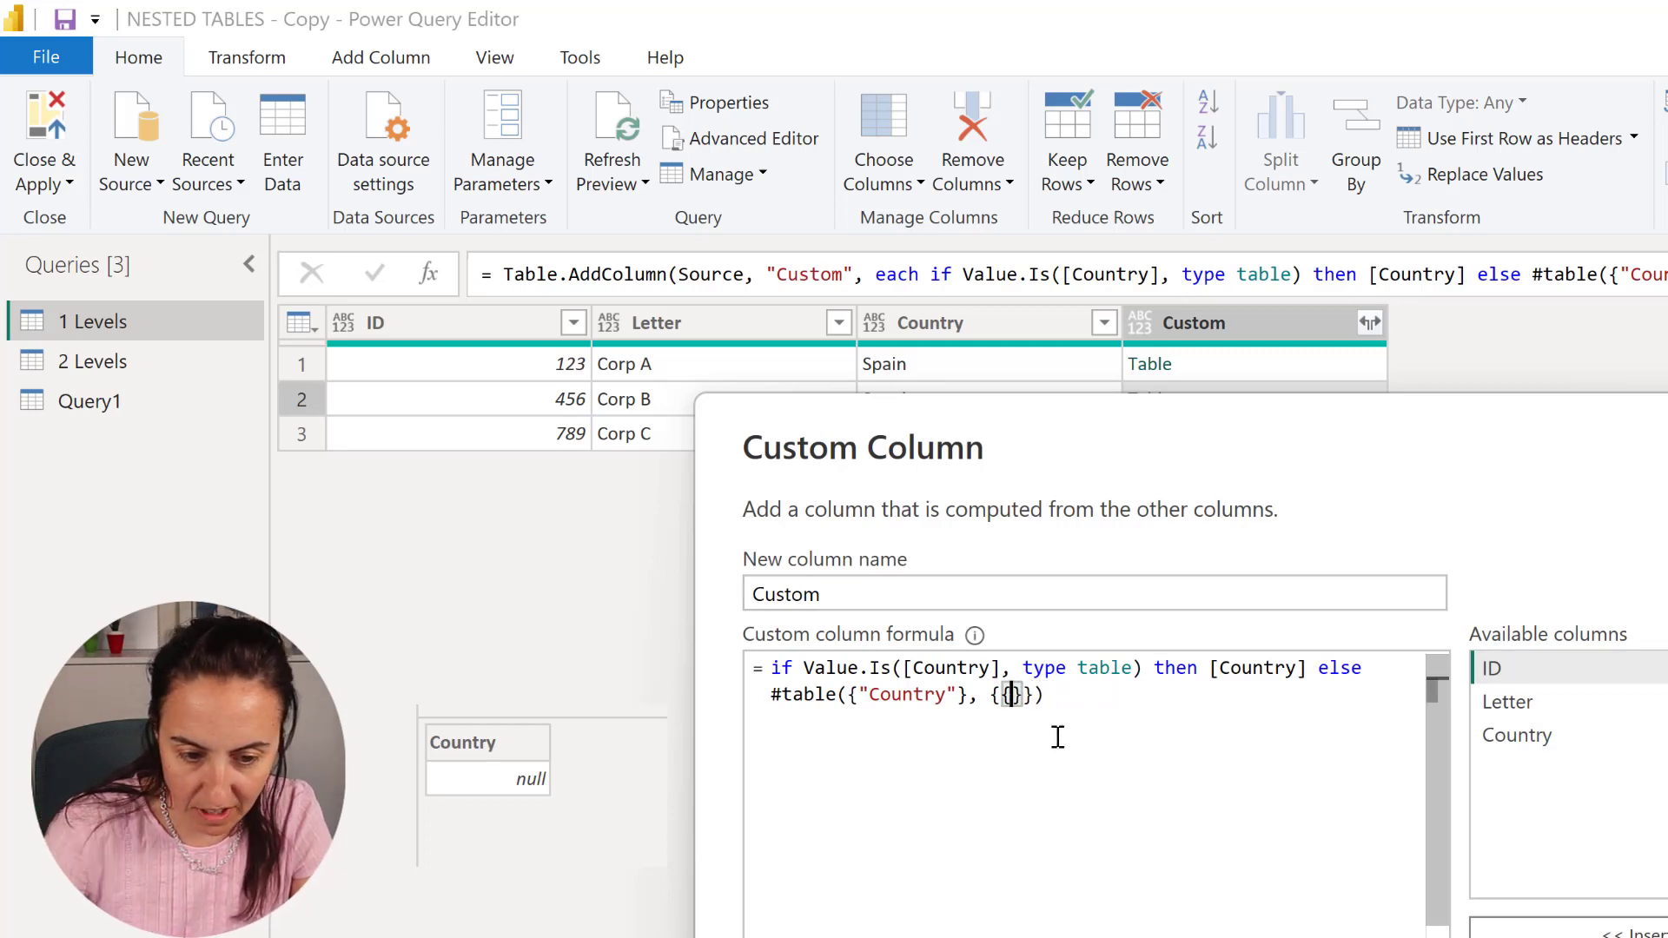
{"action": "left_click", "coordinate": [1537, 746]}
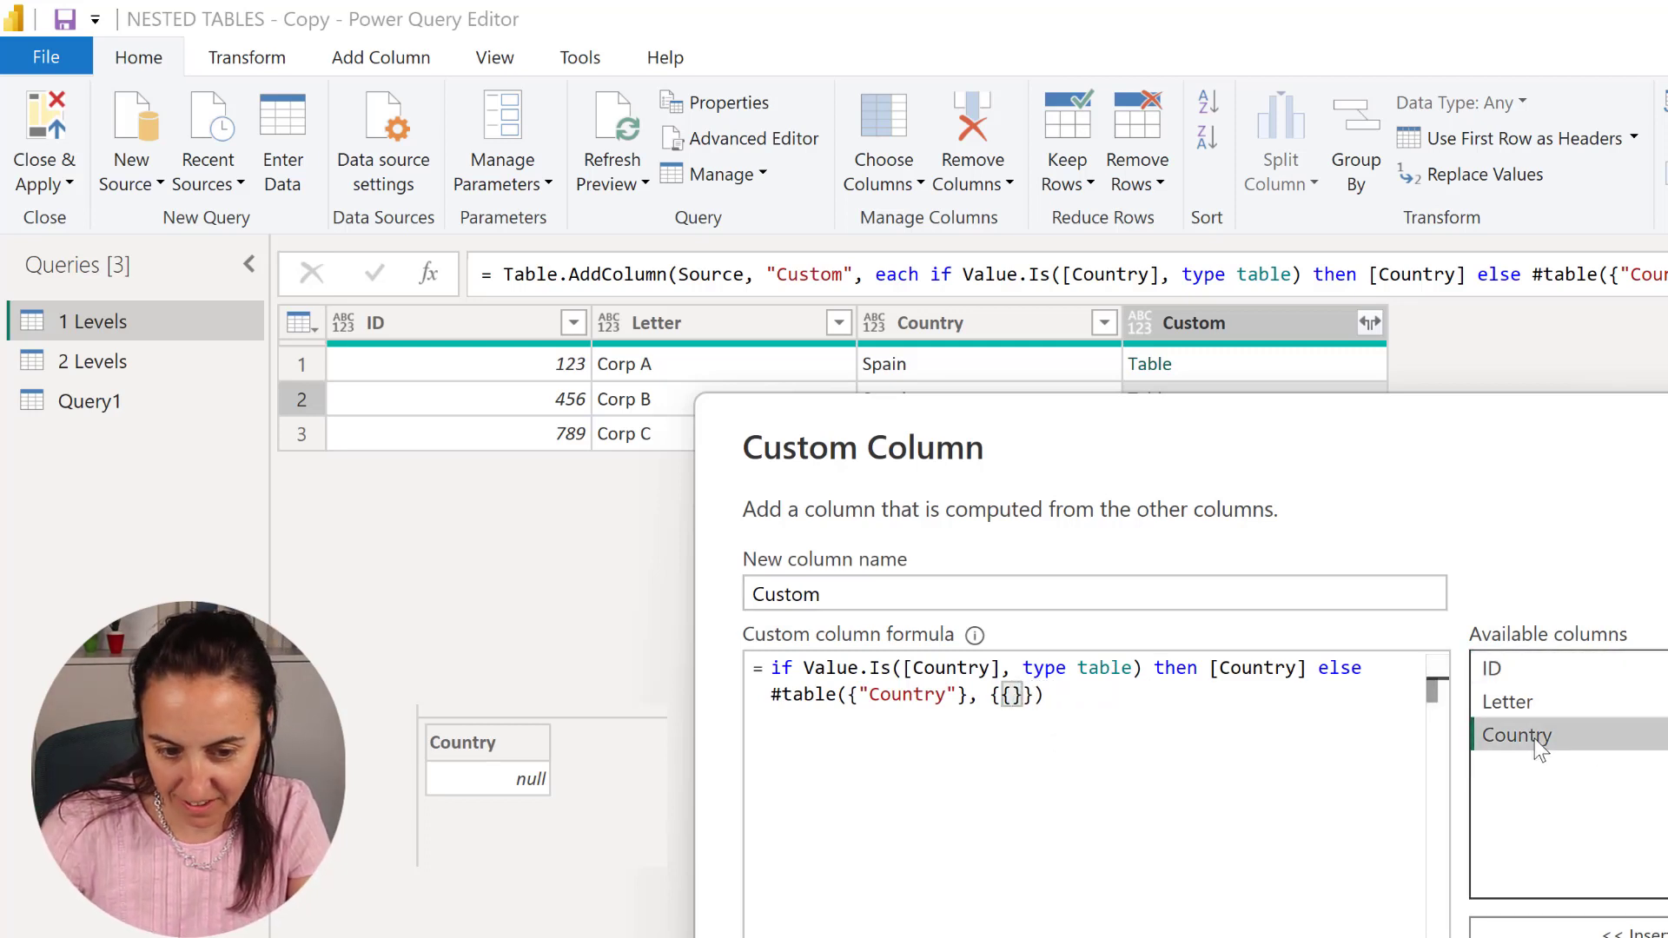
{"action": "double_click", "coordinate": [1537, 743]}
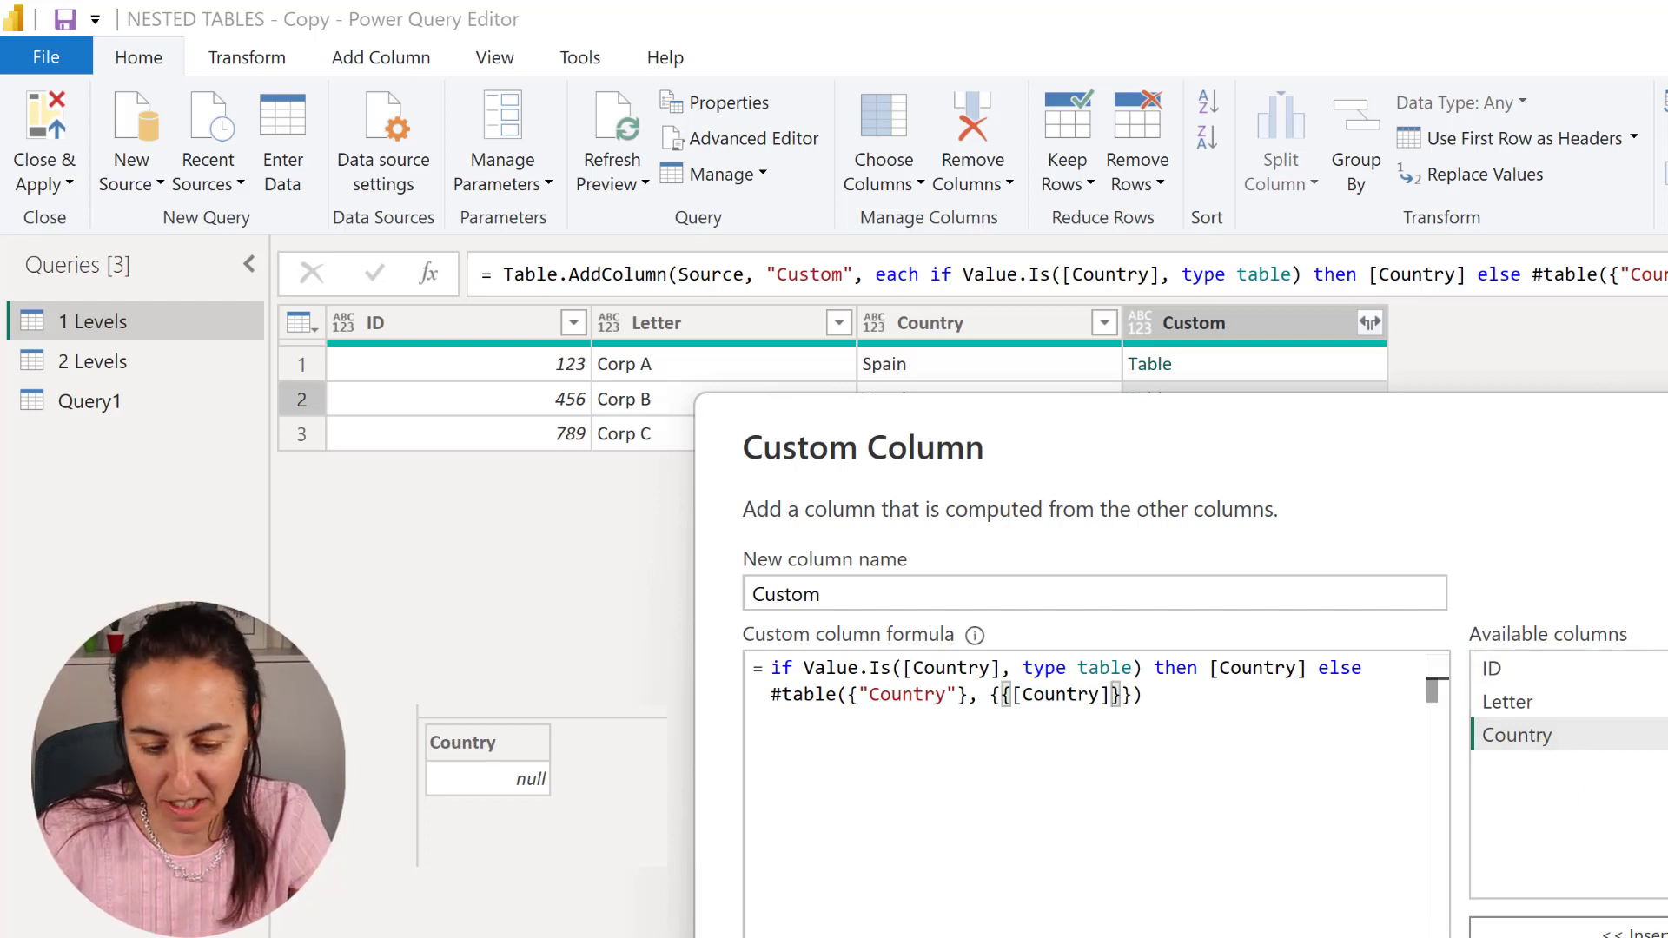
{"action": "key", "text": "Return"}
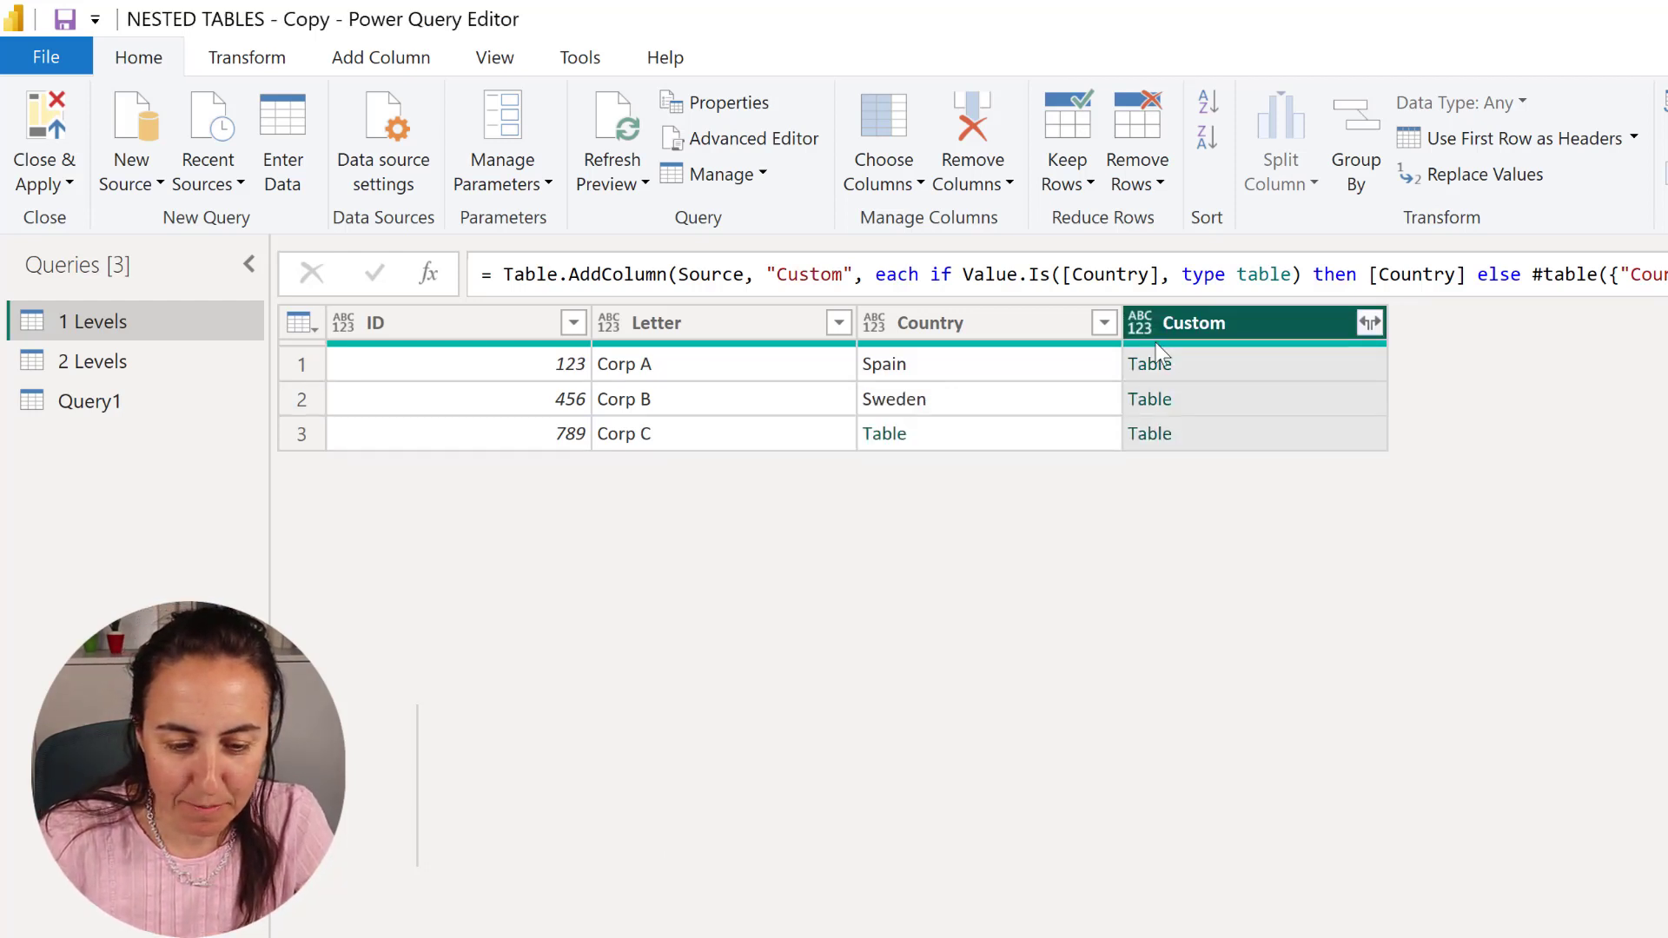
- Expand the Custom tables into a Country.1 column without the column-name prefix
{"action": "left_click", "coordinate": [1268, 362]}
{"action": "left_click", "coordinate": [1269, 402]}
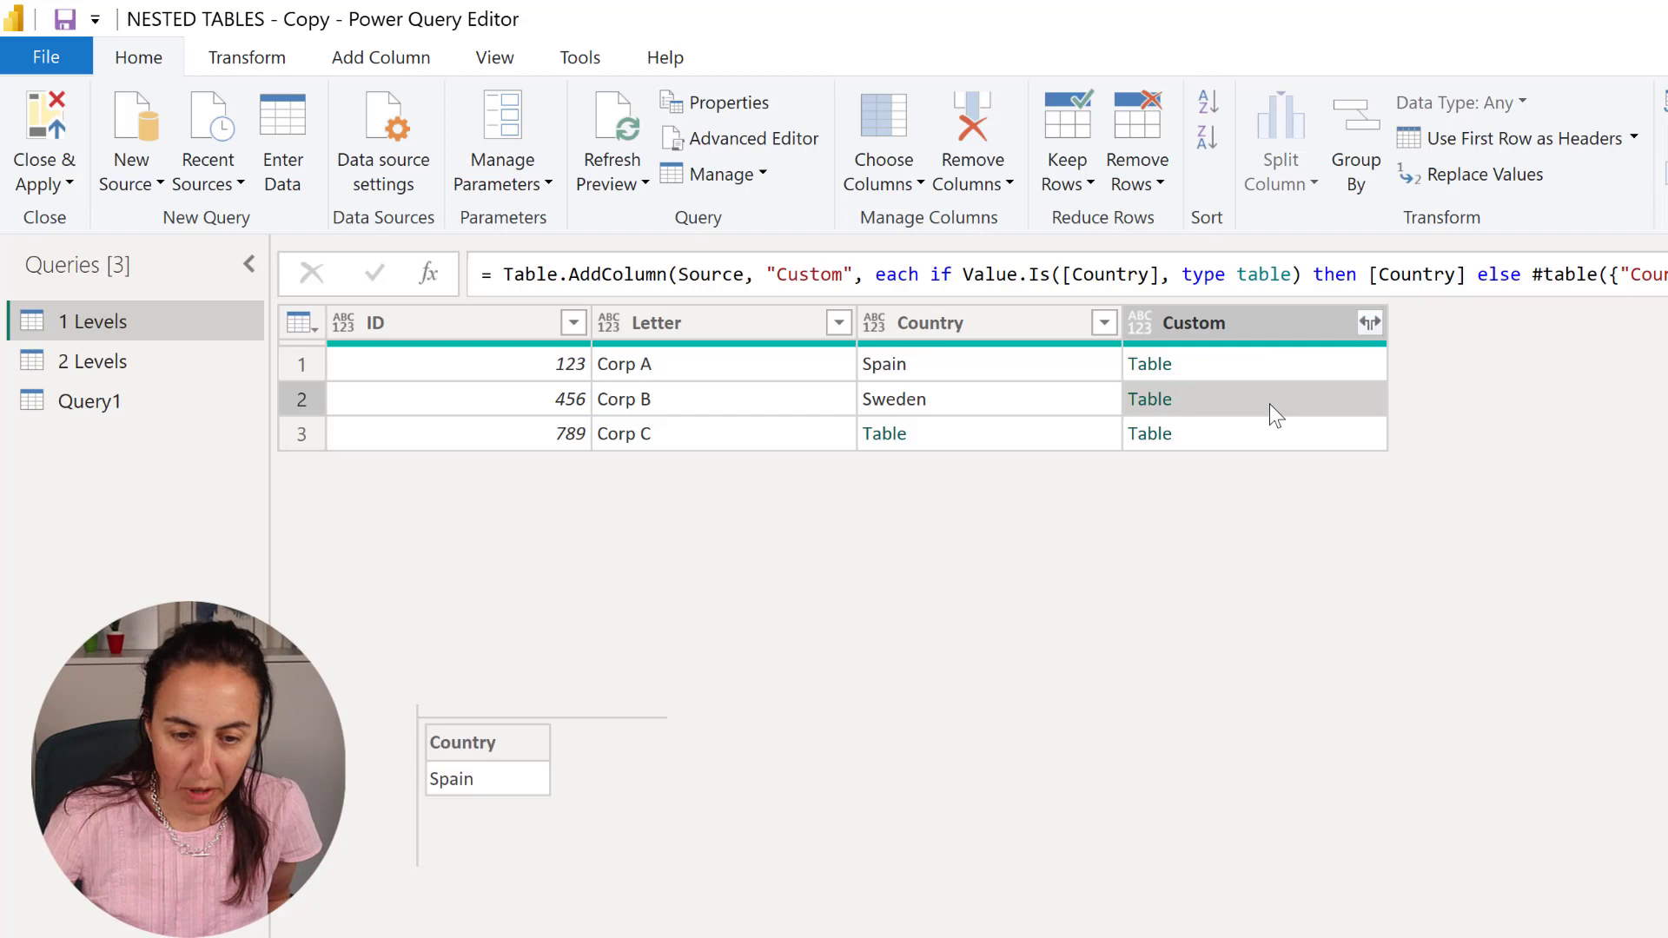
{"action": "left_click", "coordinate": [1232, 436]}
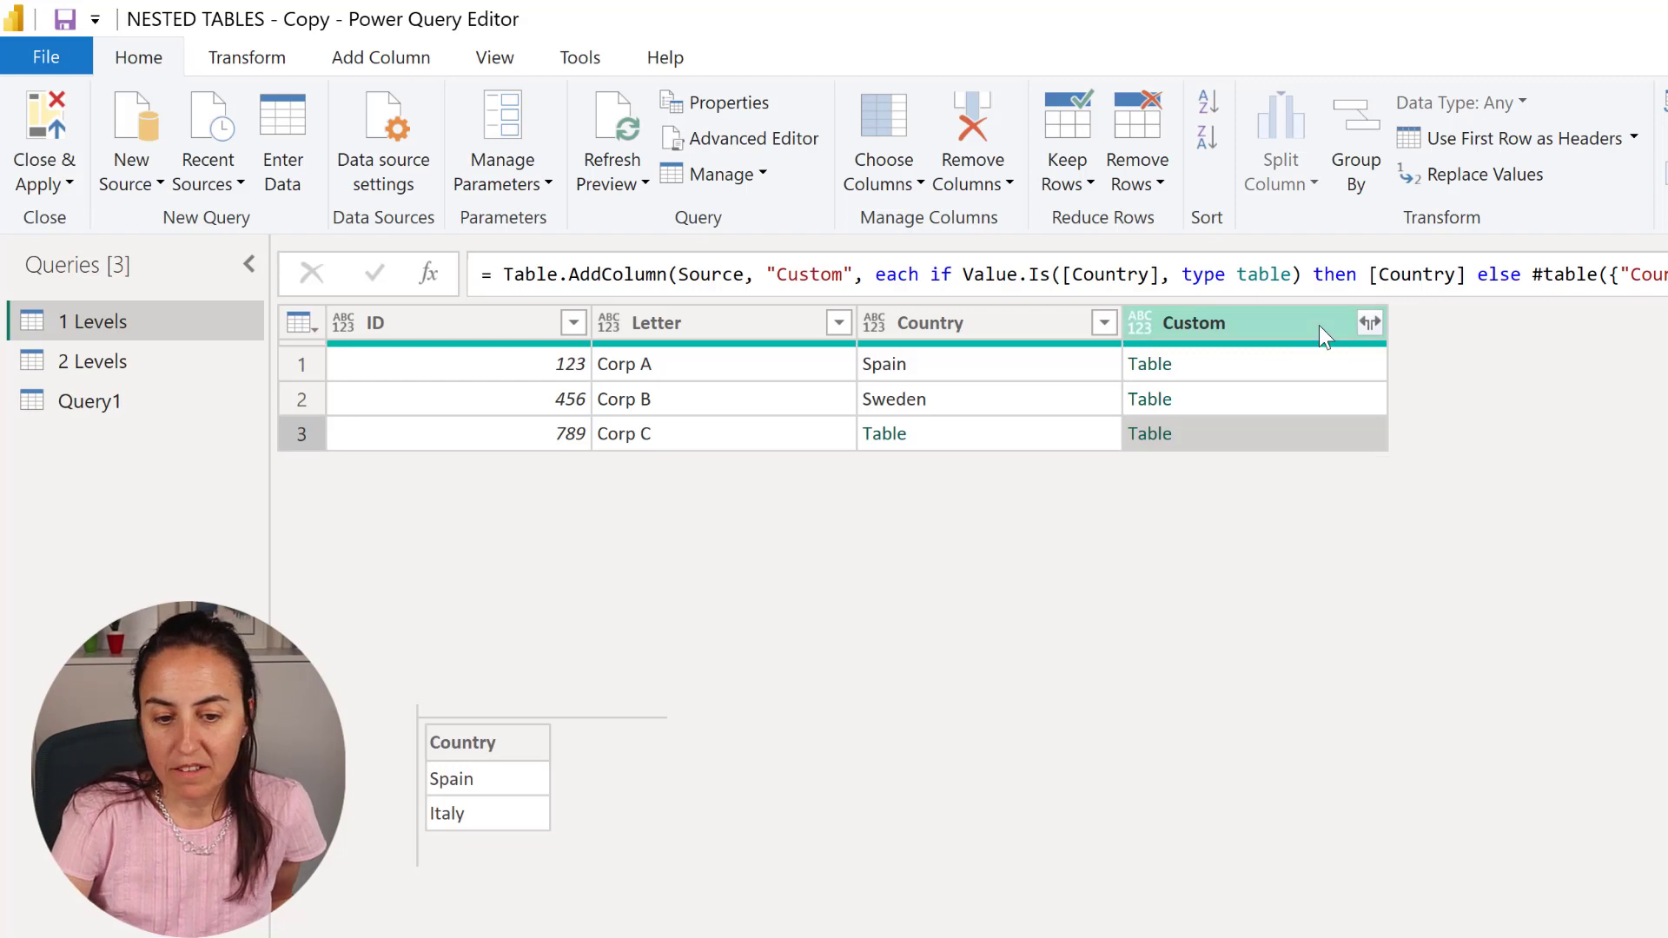
{"action": "left_click", "coordinate": [1377, 320]}
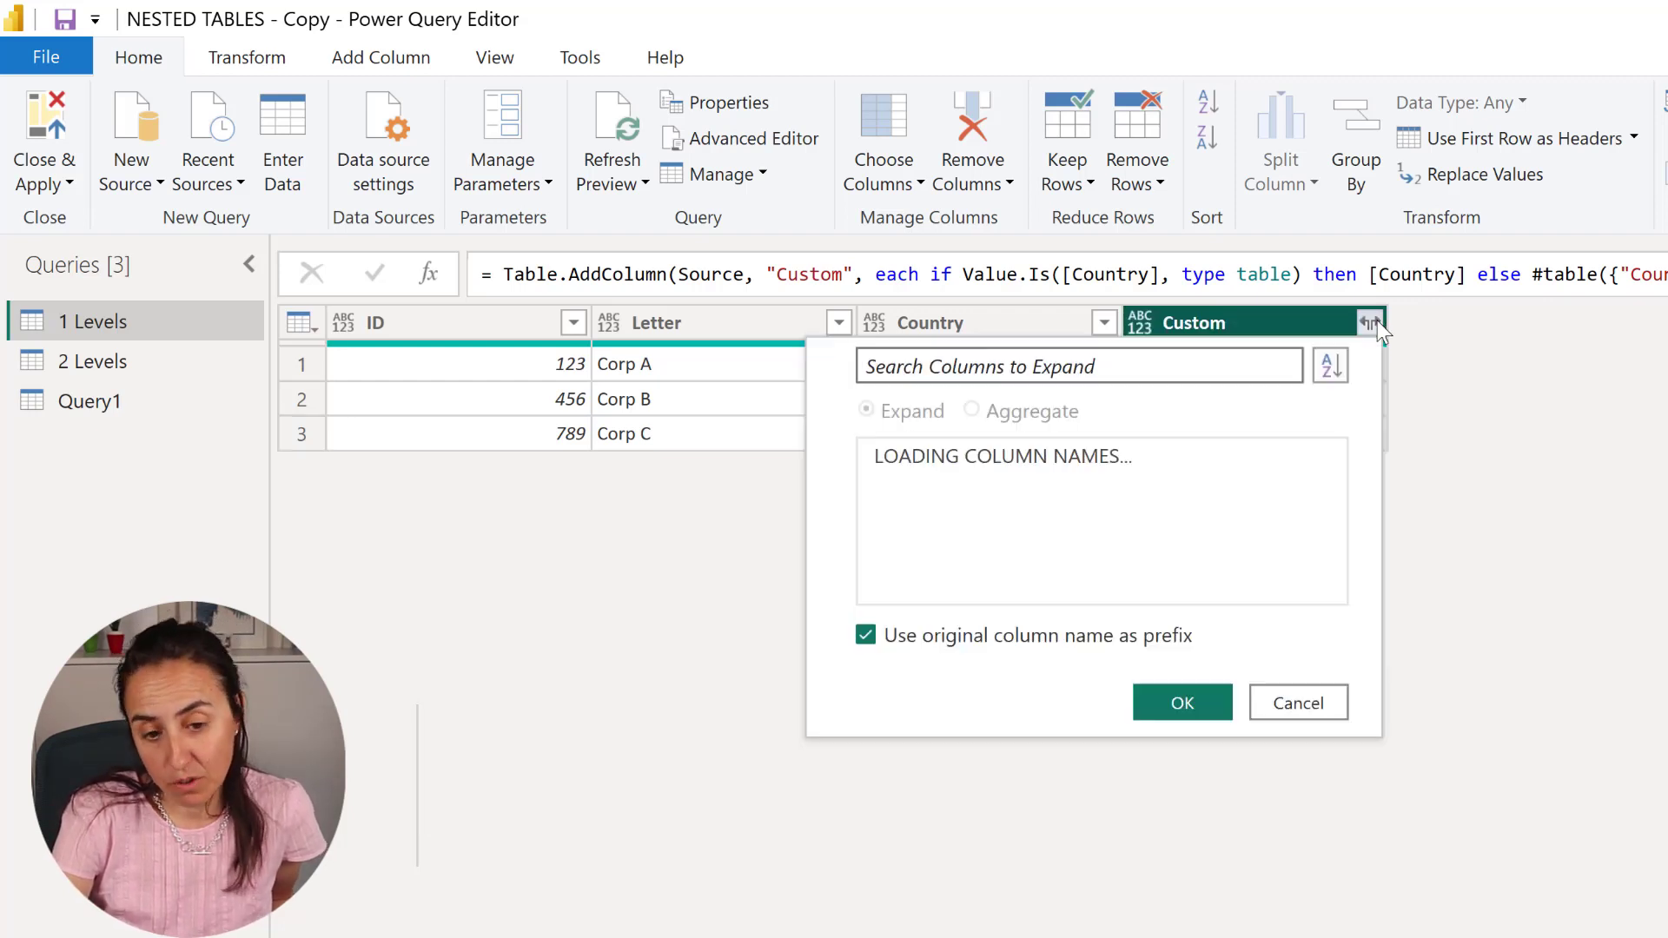
{"action": "left_click", "coordinate": [1294, 691]}
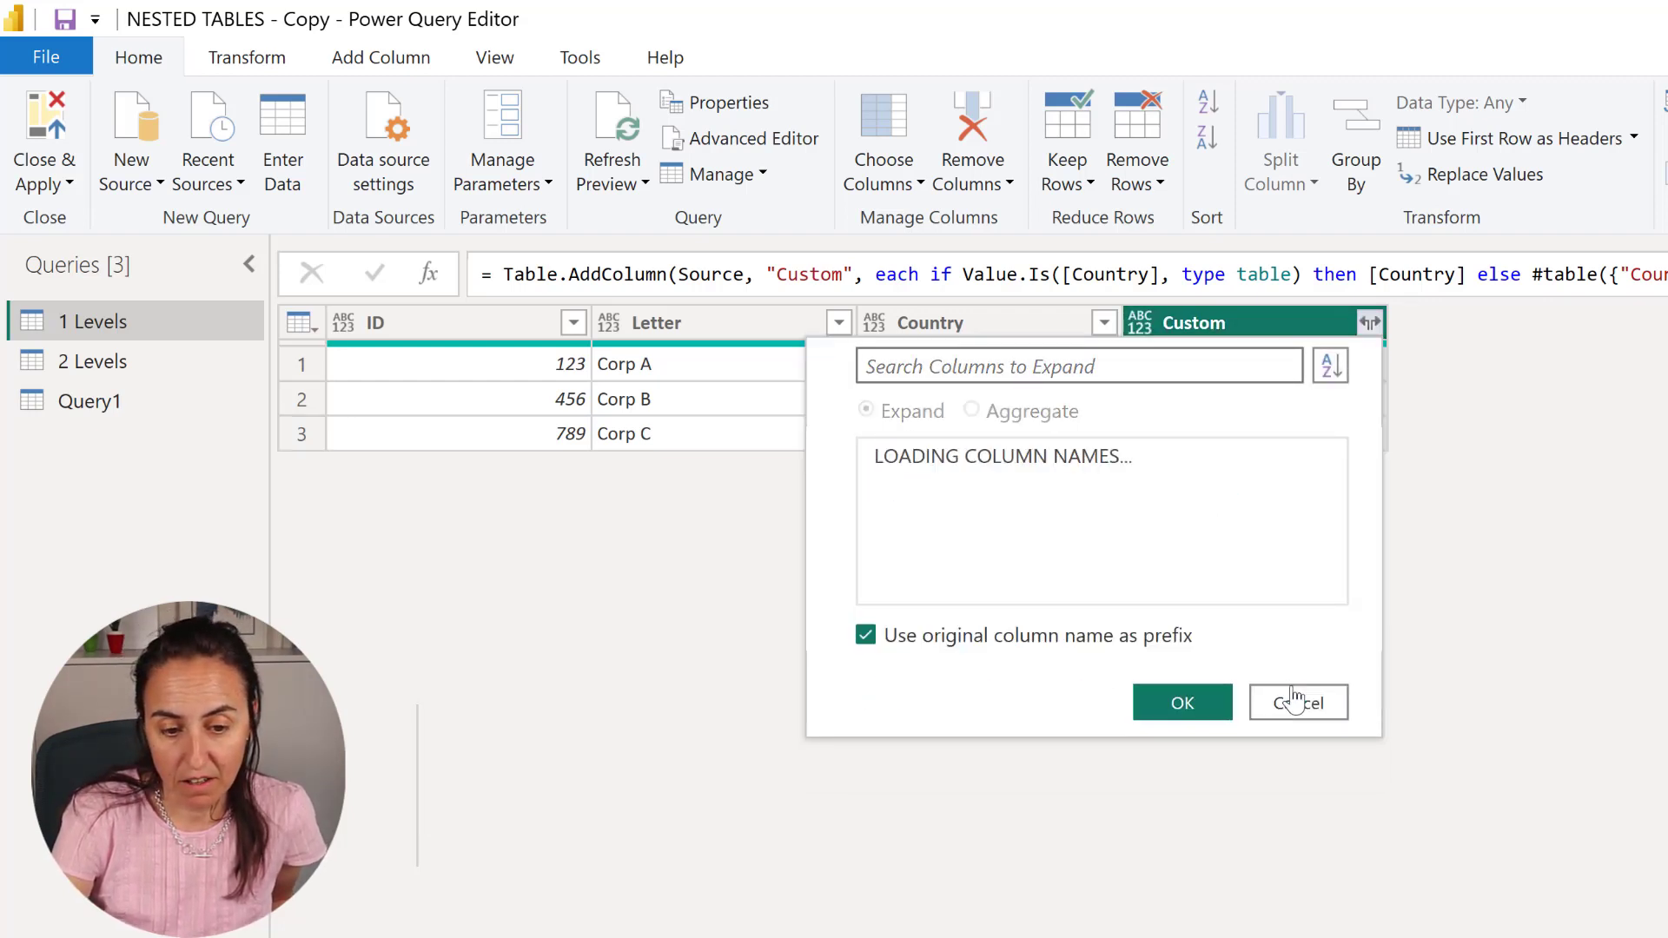
{"action": "left_click", "coordinate": [1160, 639]}
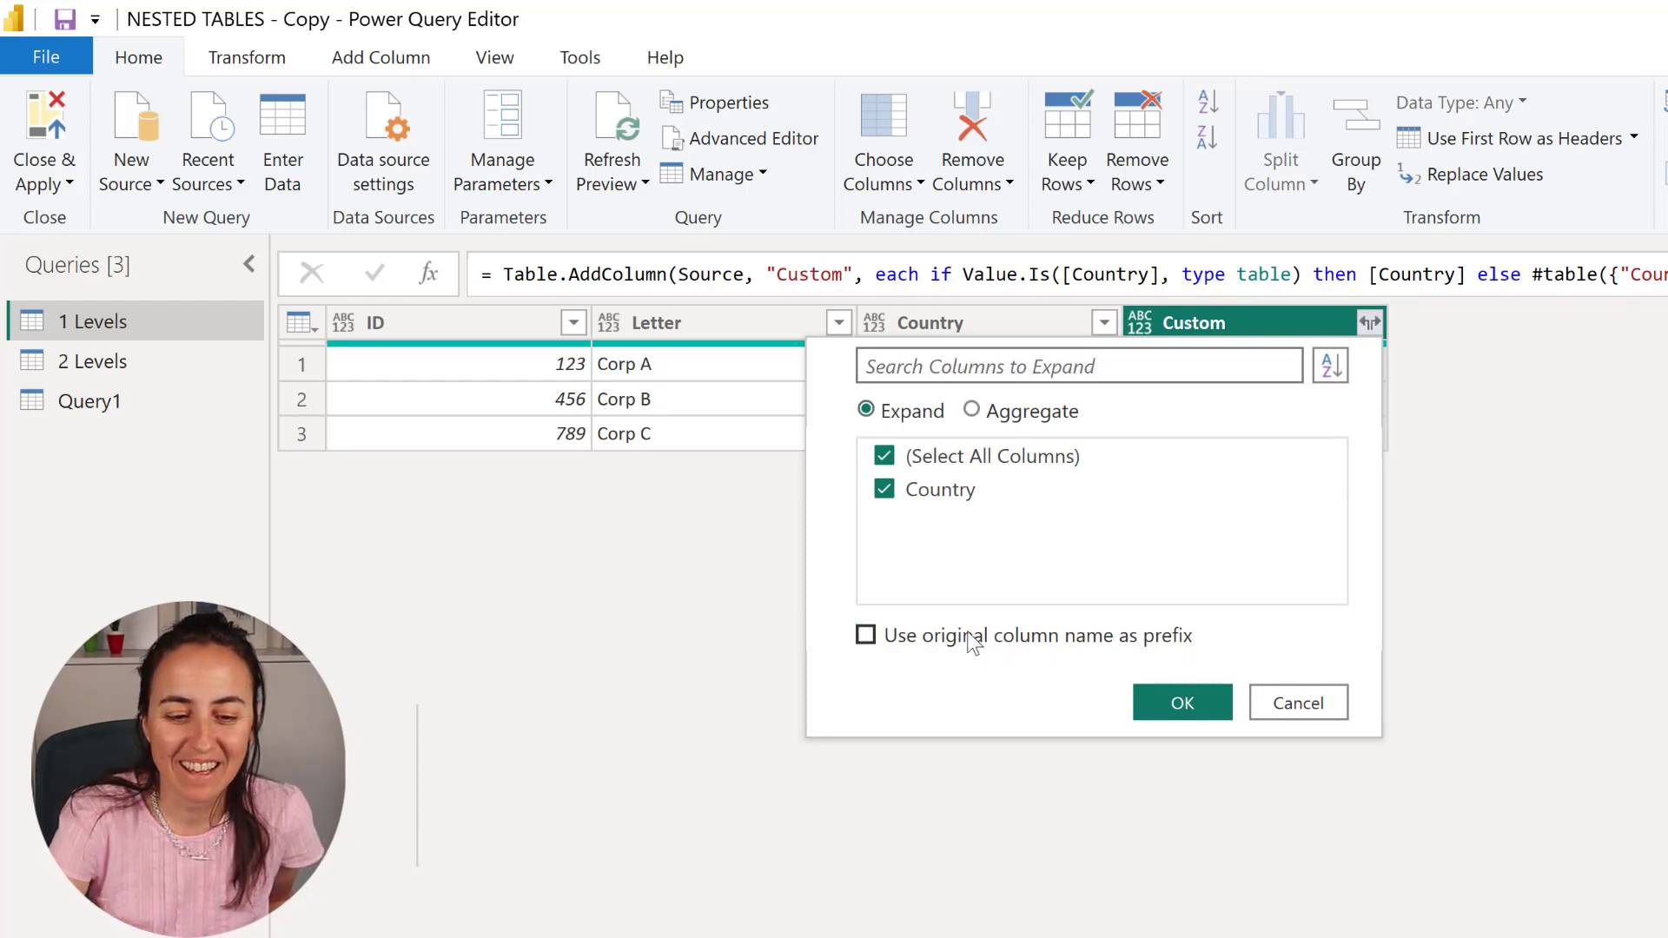
{"action": "left_click", "coordinate": [1160, 698]}
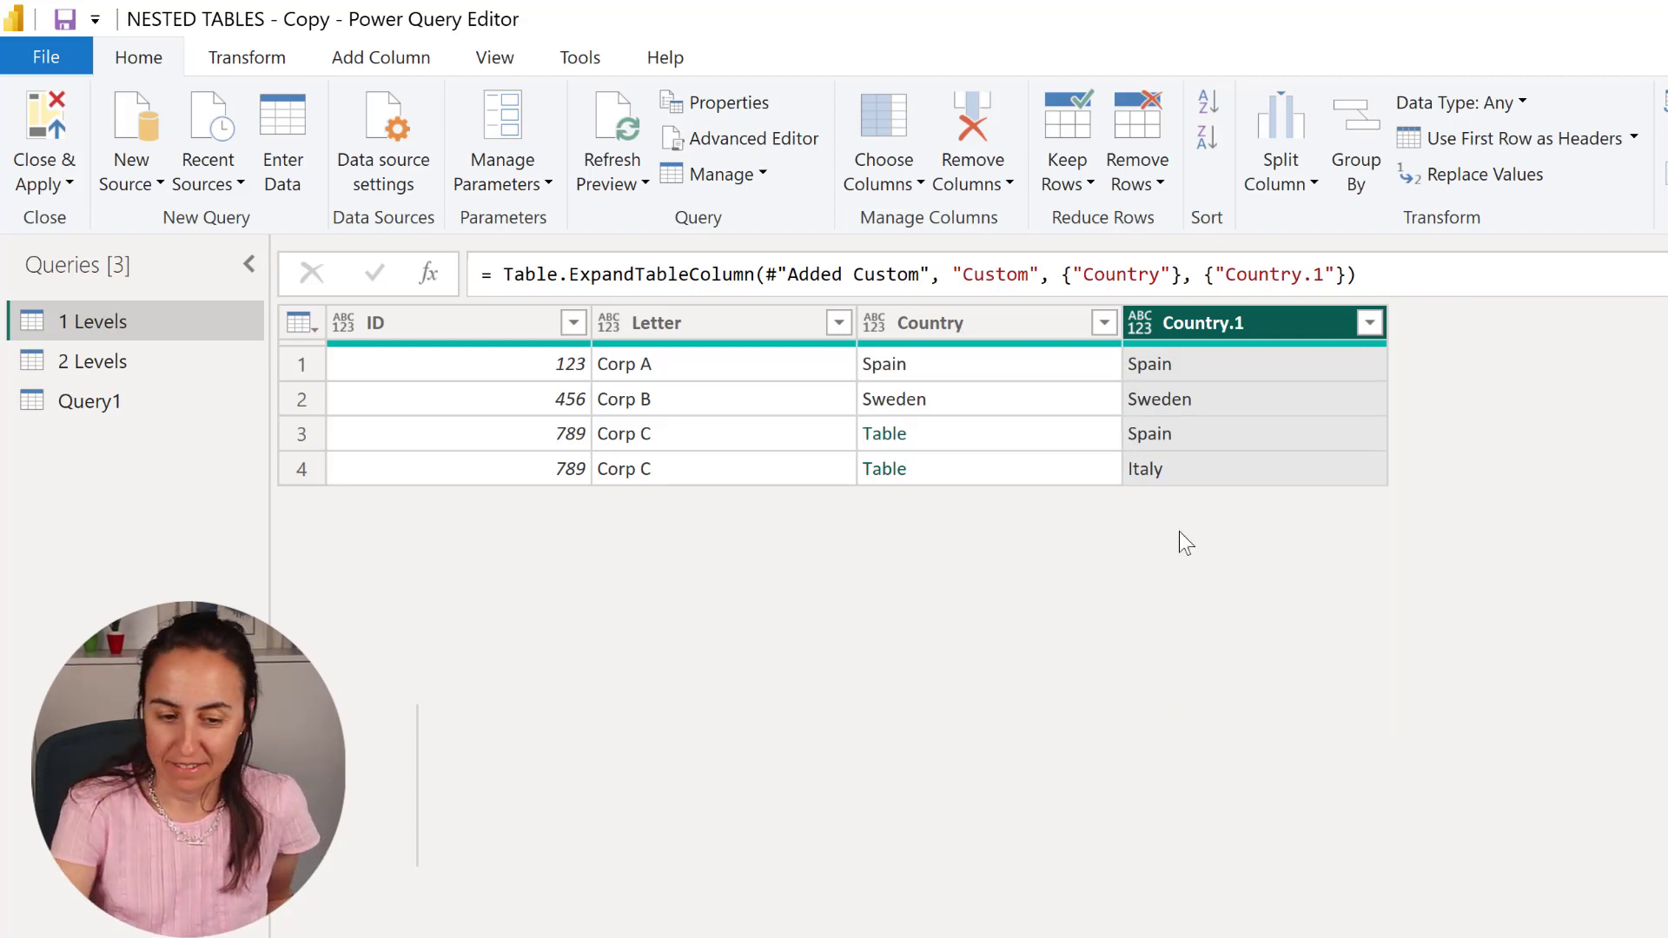
- Delete the original Country column and move to the 2 Levels query
{"action": "left_click", "coordinate": [936, 323]}
{"action": "key", "text": "Delete"}
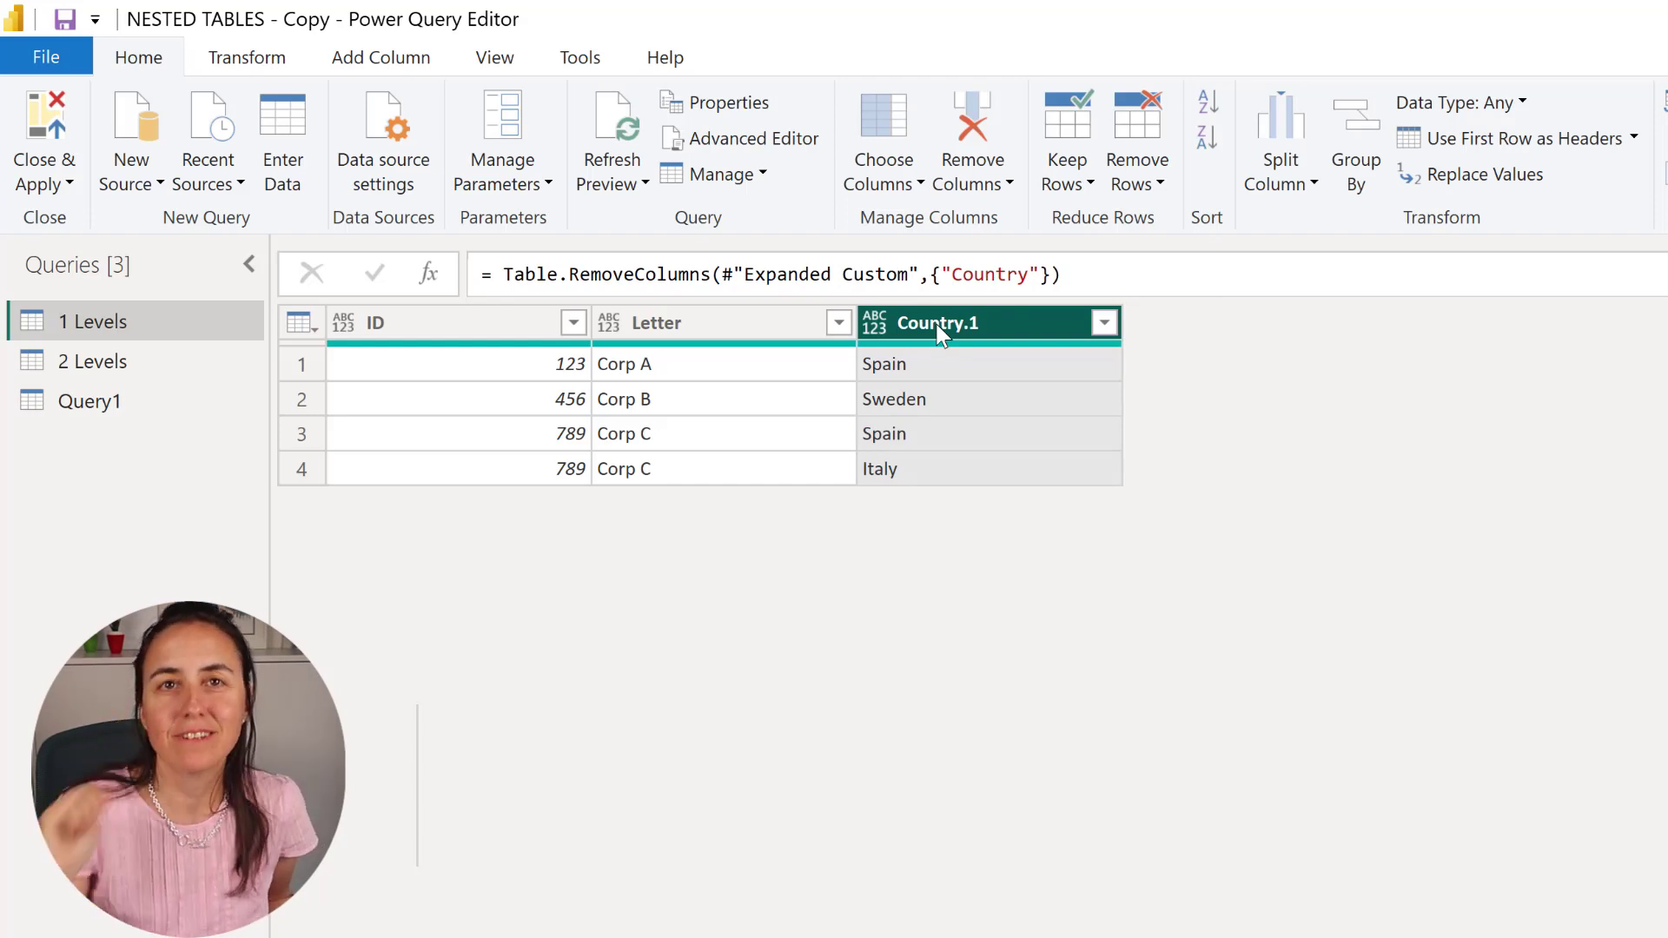
{"action": "key", "text": "Left"}
{"action": "key", "text": "Left"}
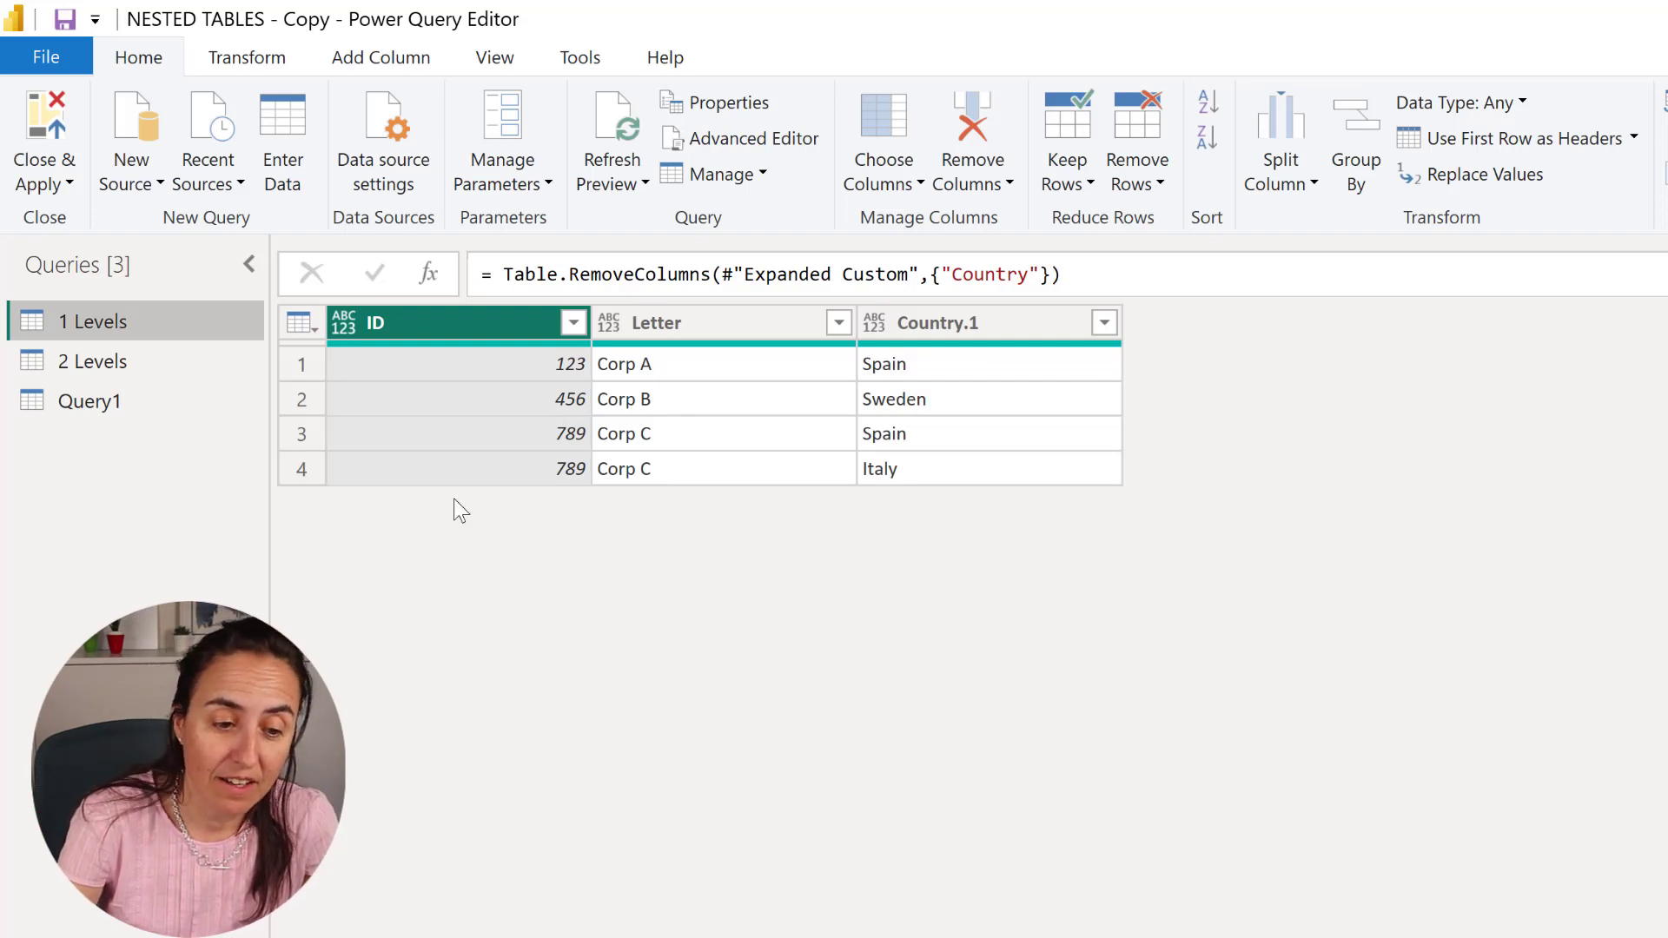
{"action": "left_click", "coordinate": [127, 371]}
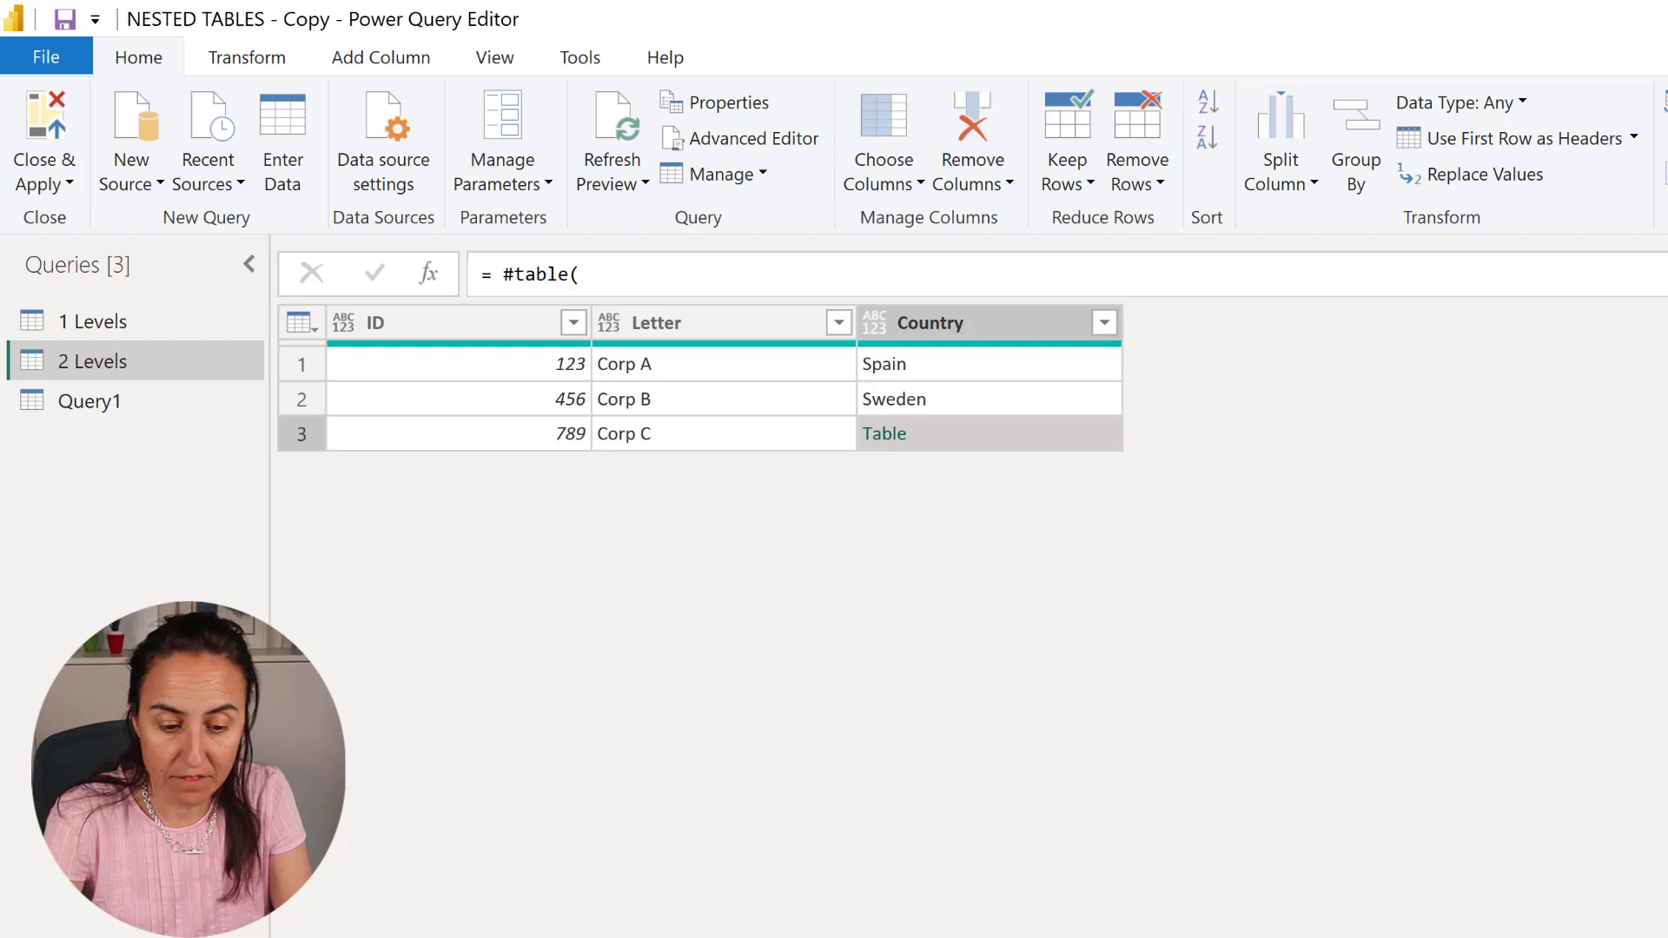
- Preview row 3's nested Country table in 2 Levels, then return to 1 Levels
{"action": "left_click", "coordinate": [999, 433]}
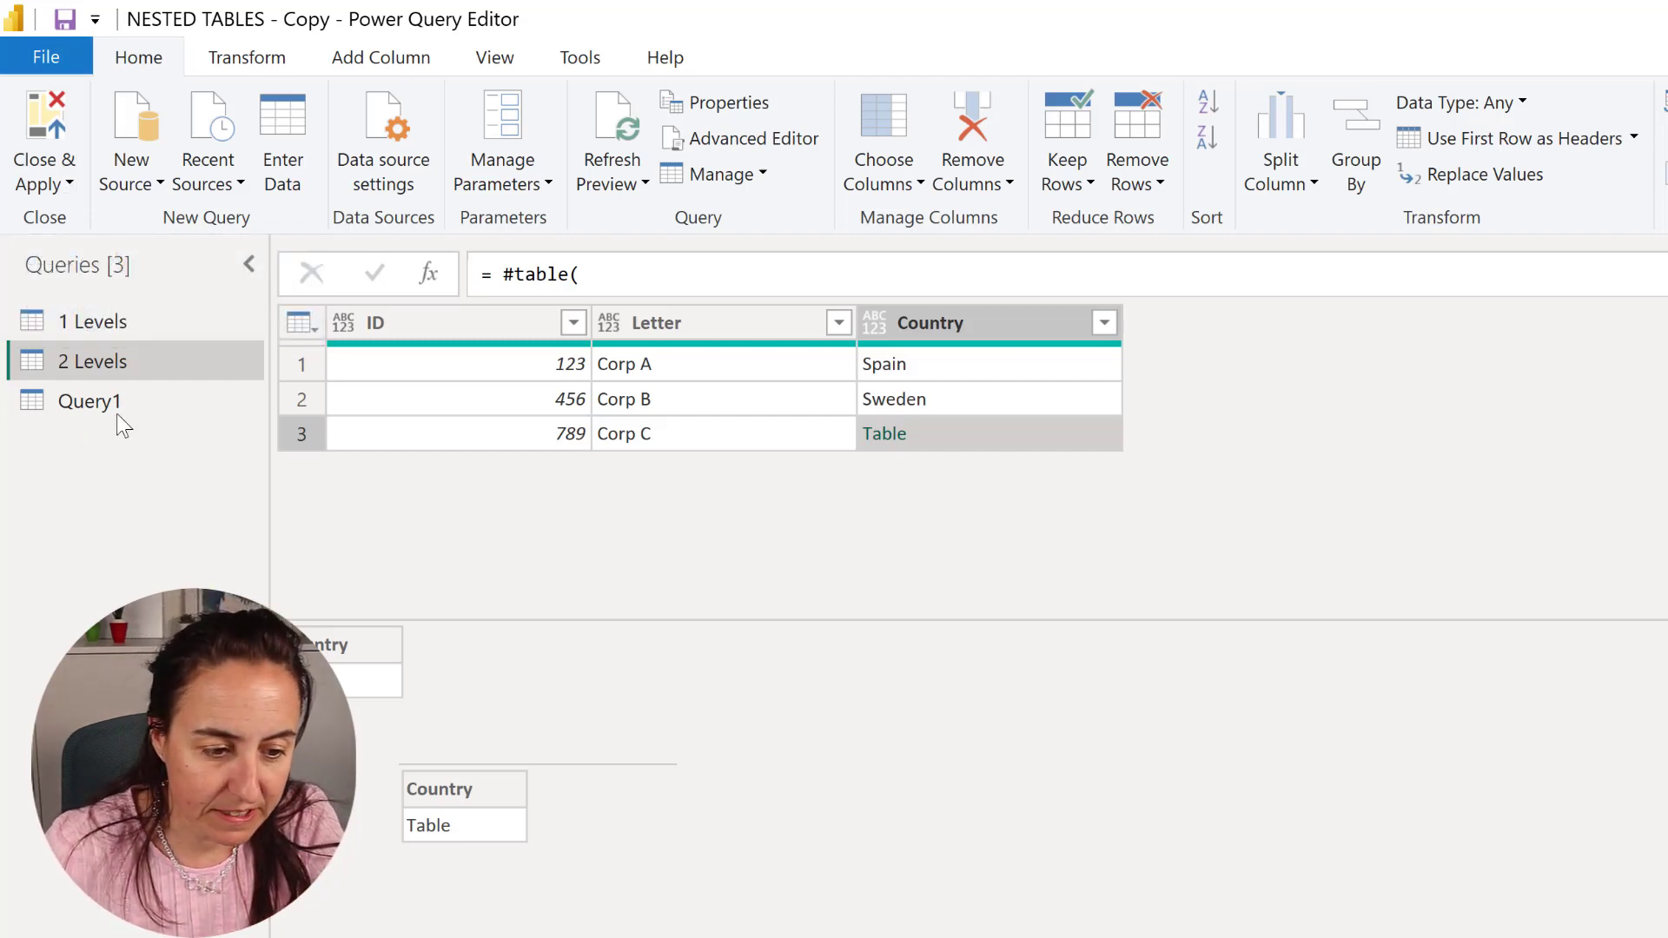
{"action": "left_click", "coordinate": [151, 328]}
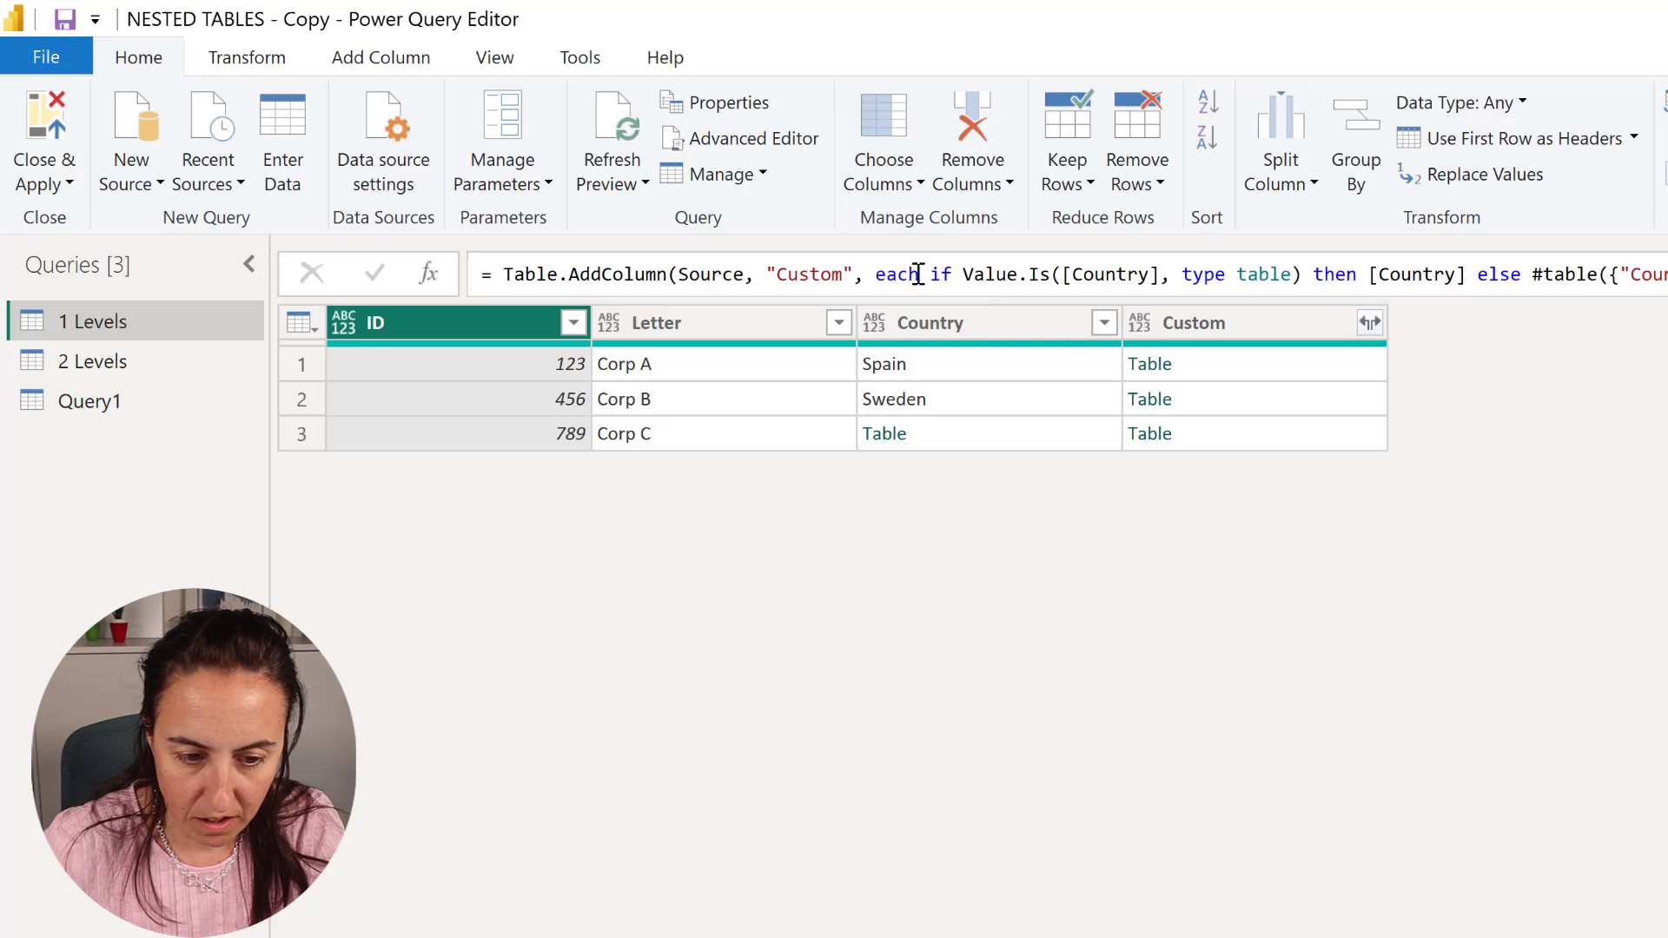
- Copy the 1 Levels Custom formula and review the 2 Levels query code
{"action": "left_click_drag", "start_coordinate": [934, 276], "coordinate": [1659, 276]}
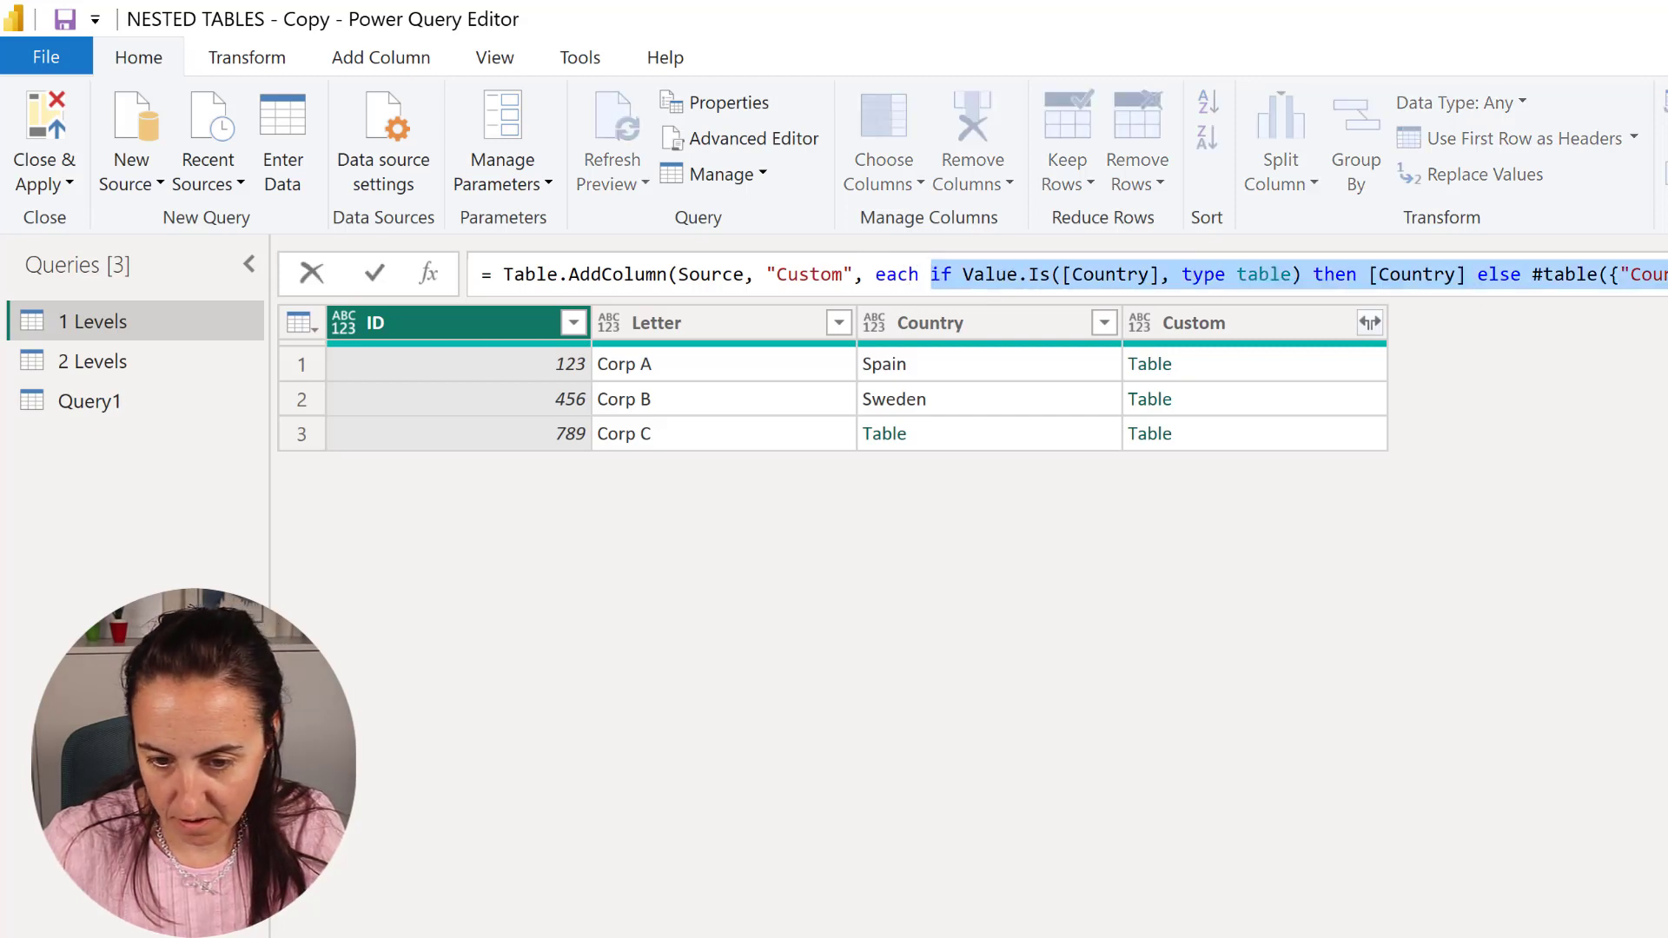
{"action": "key", "text": "Escape"}
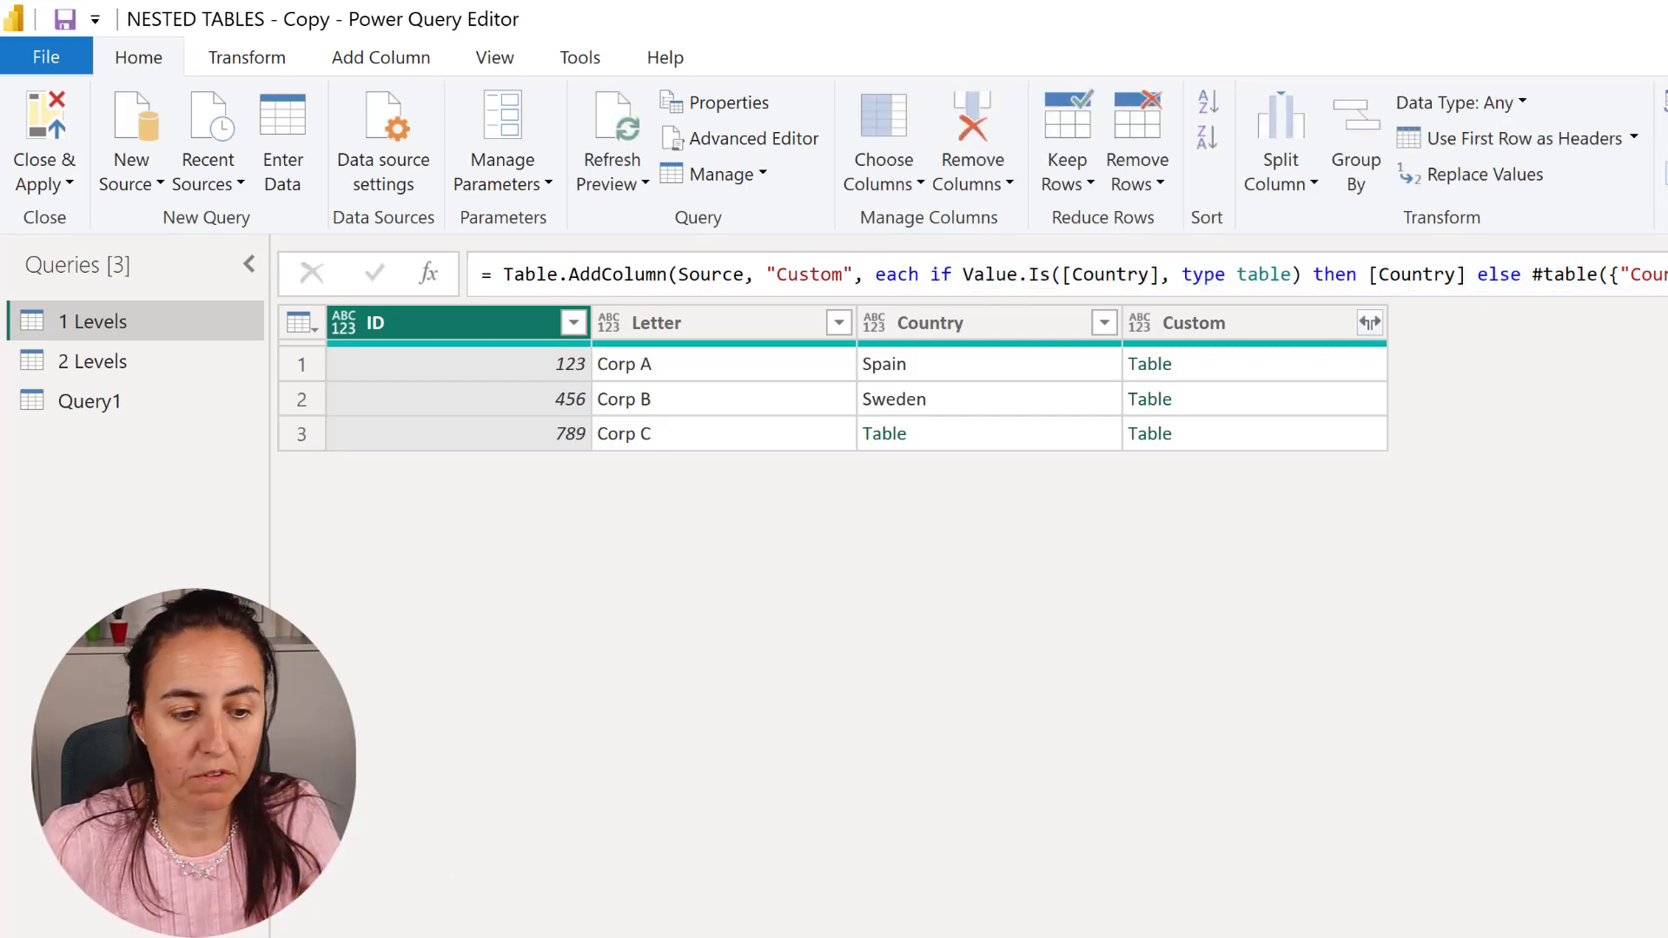
{"action": "left_click", "coordinate": [103, 365]}
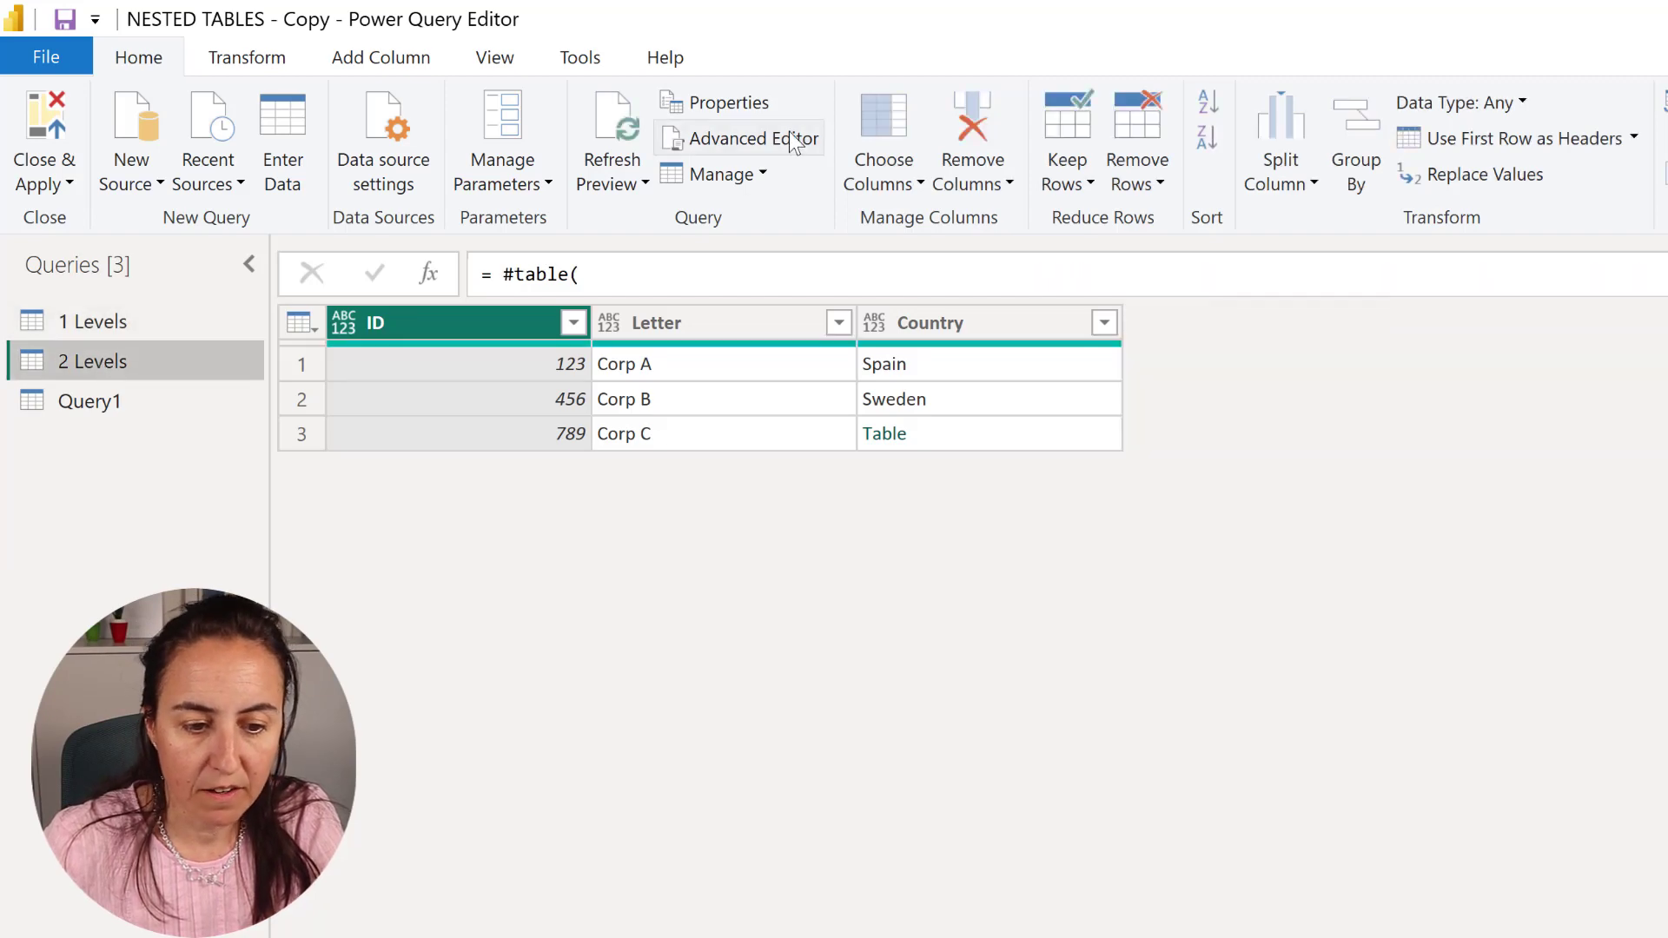
{"action": "left_click", "coordinate": [747, 139]}
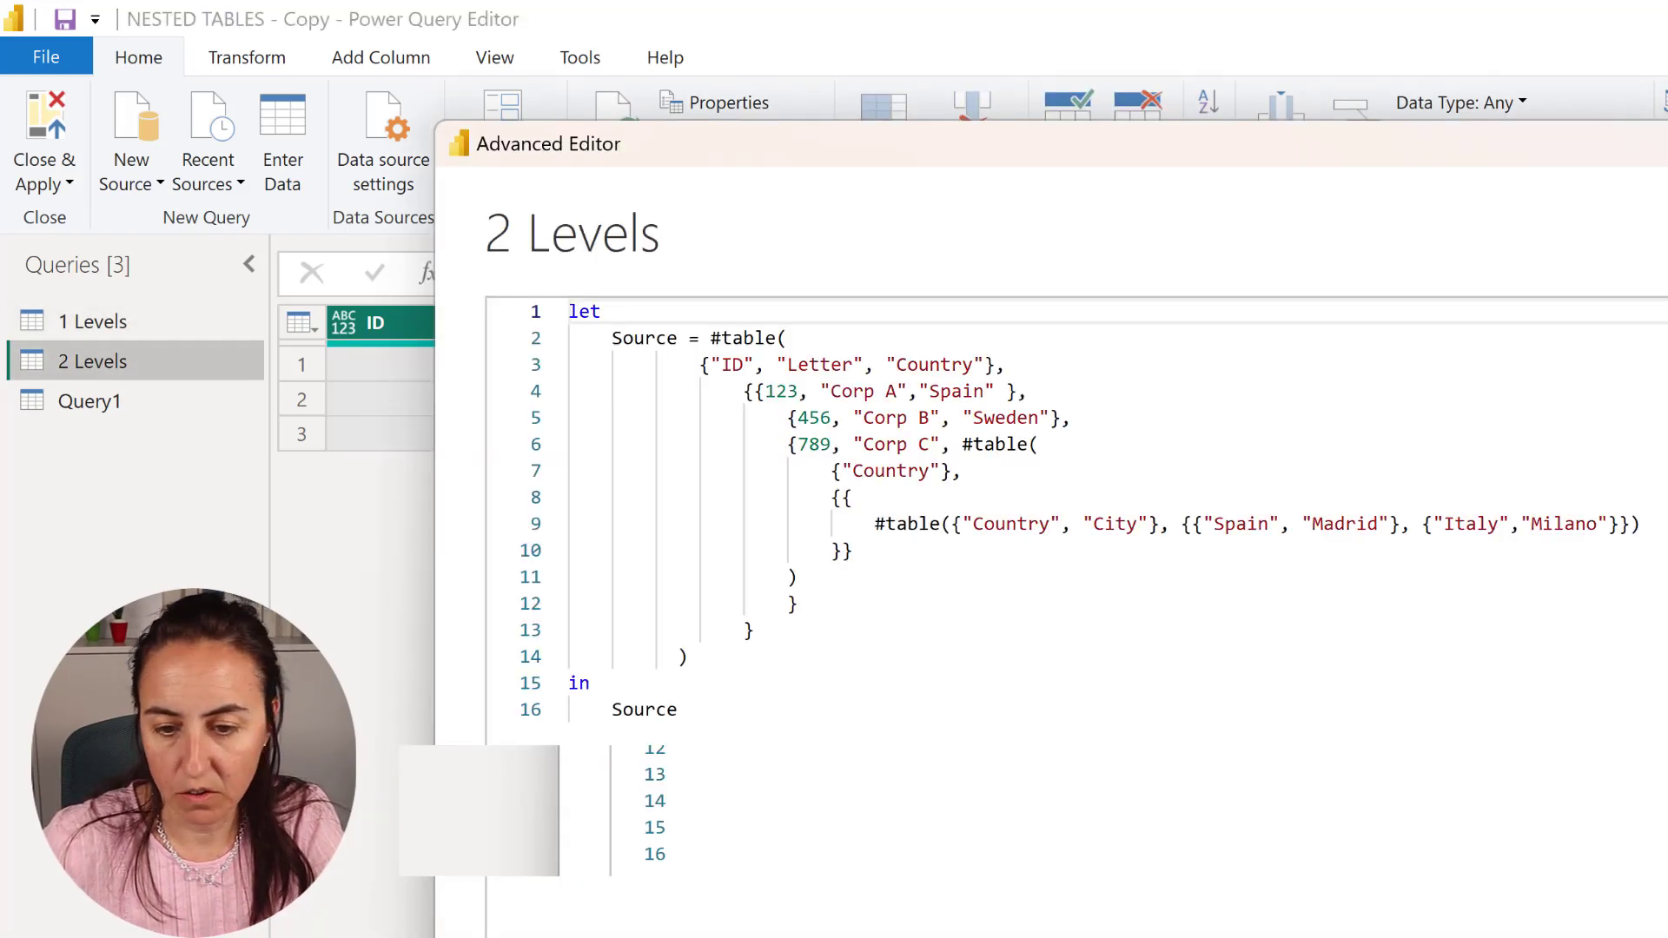
{"action": "key", "text": "Escape"}
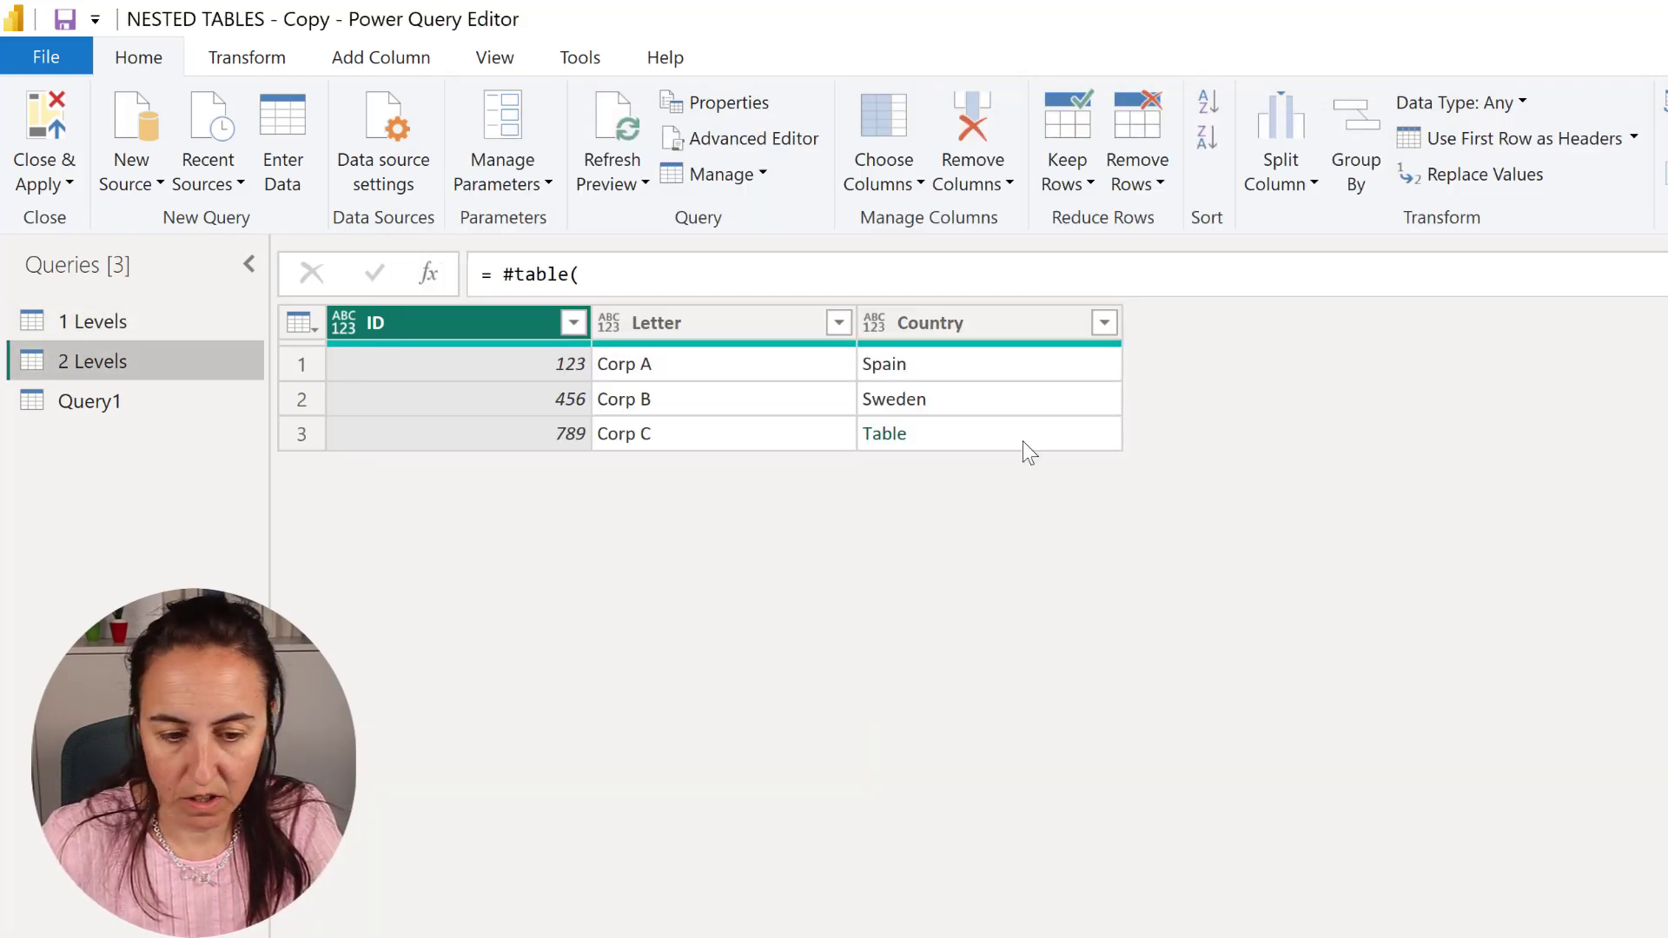
- Add the pasted Custom column to 2 Levels and expand it into Country.1
{"action": "left_click", "coordinate": [403, 59]}
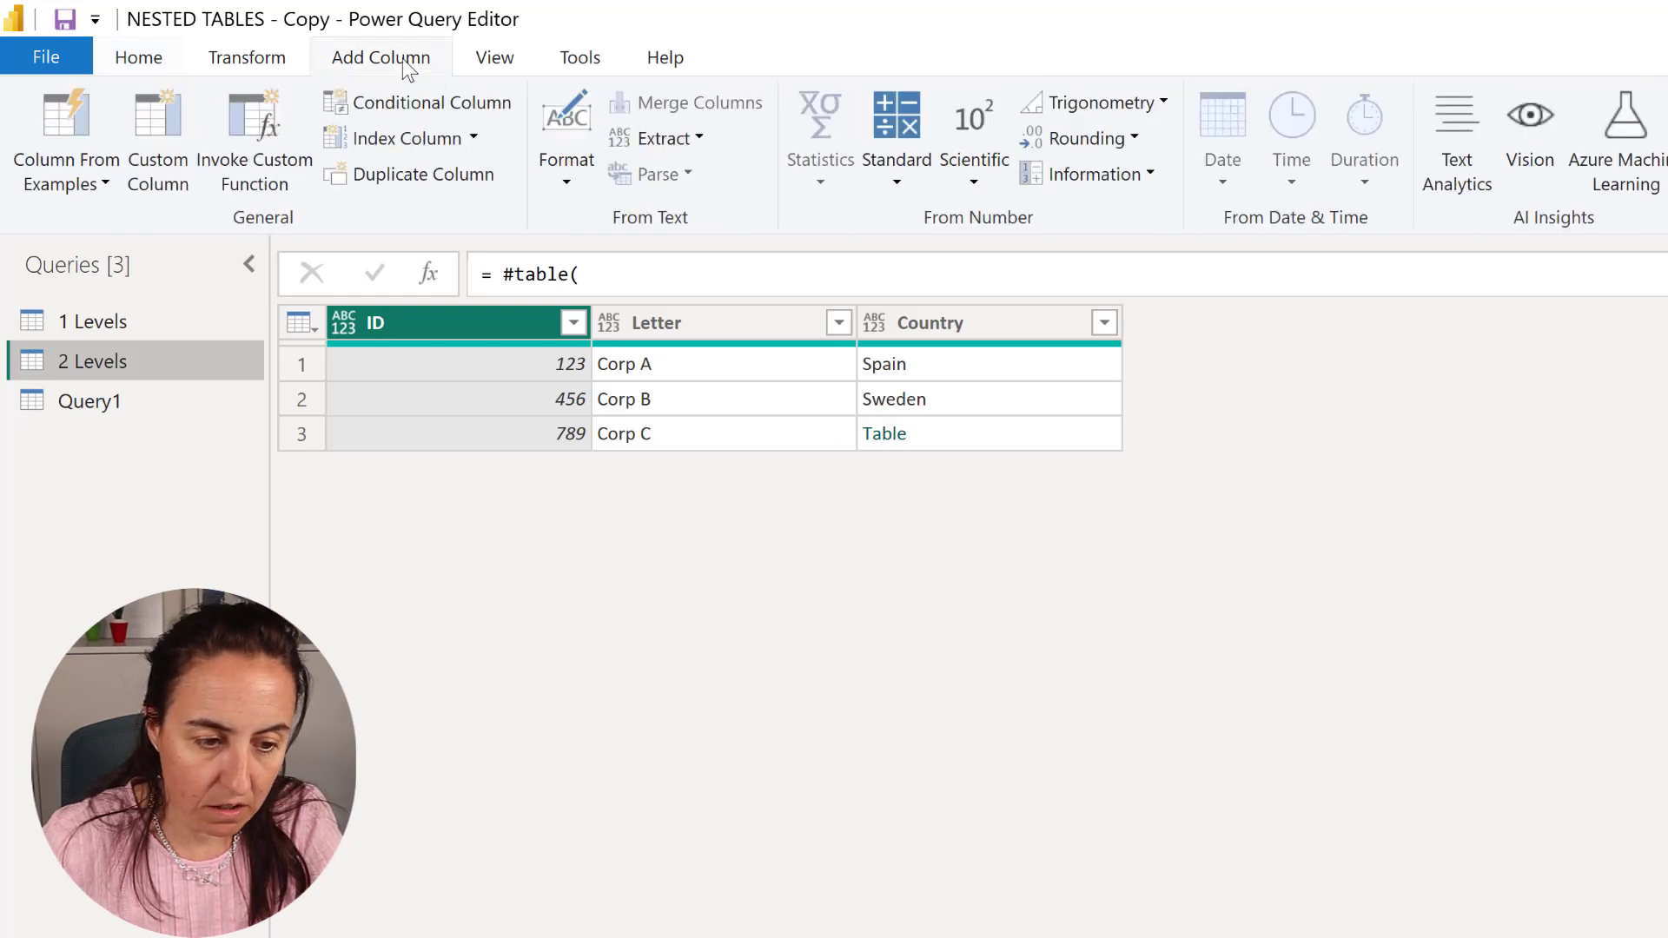
{"action": "left_click", "coordinate": [175, 133]}
{"action": "left_click", "coordinate": [1012, 688]}
{"action": "type", "text": "if Value.Is([Country], type table) then [Country] else #table({\"Country\"}, {{[Country]}}))"}
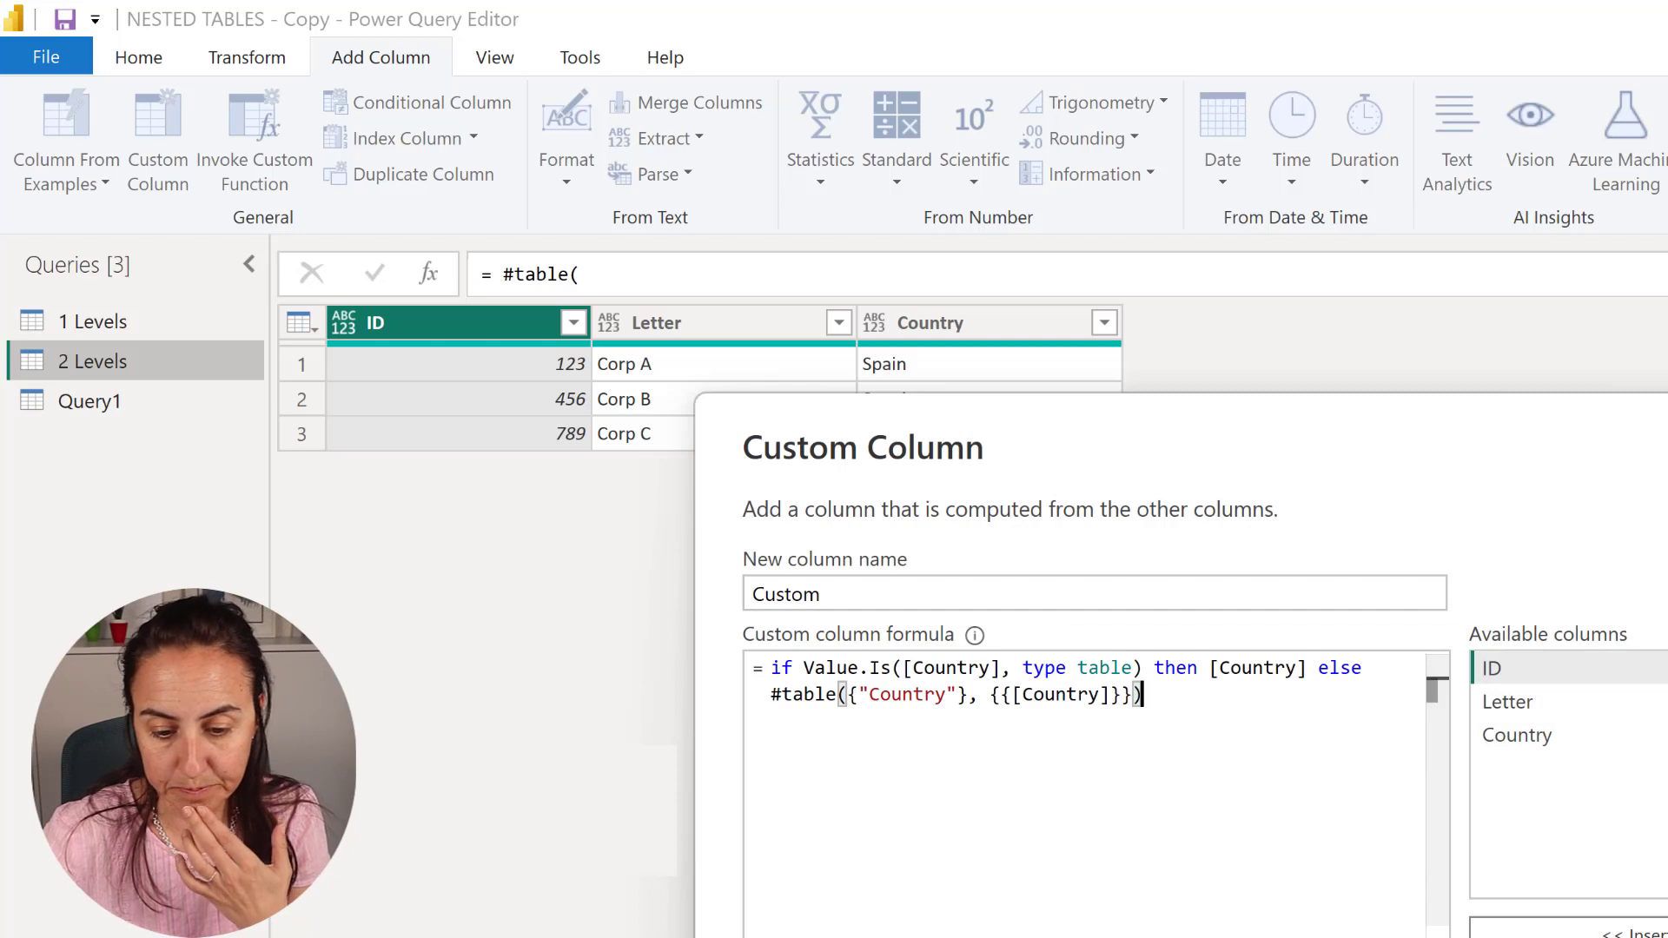
{"action": "key", "text": "Return"}
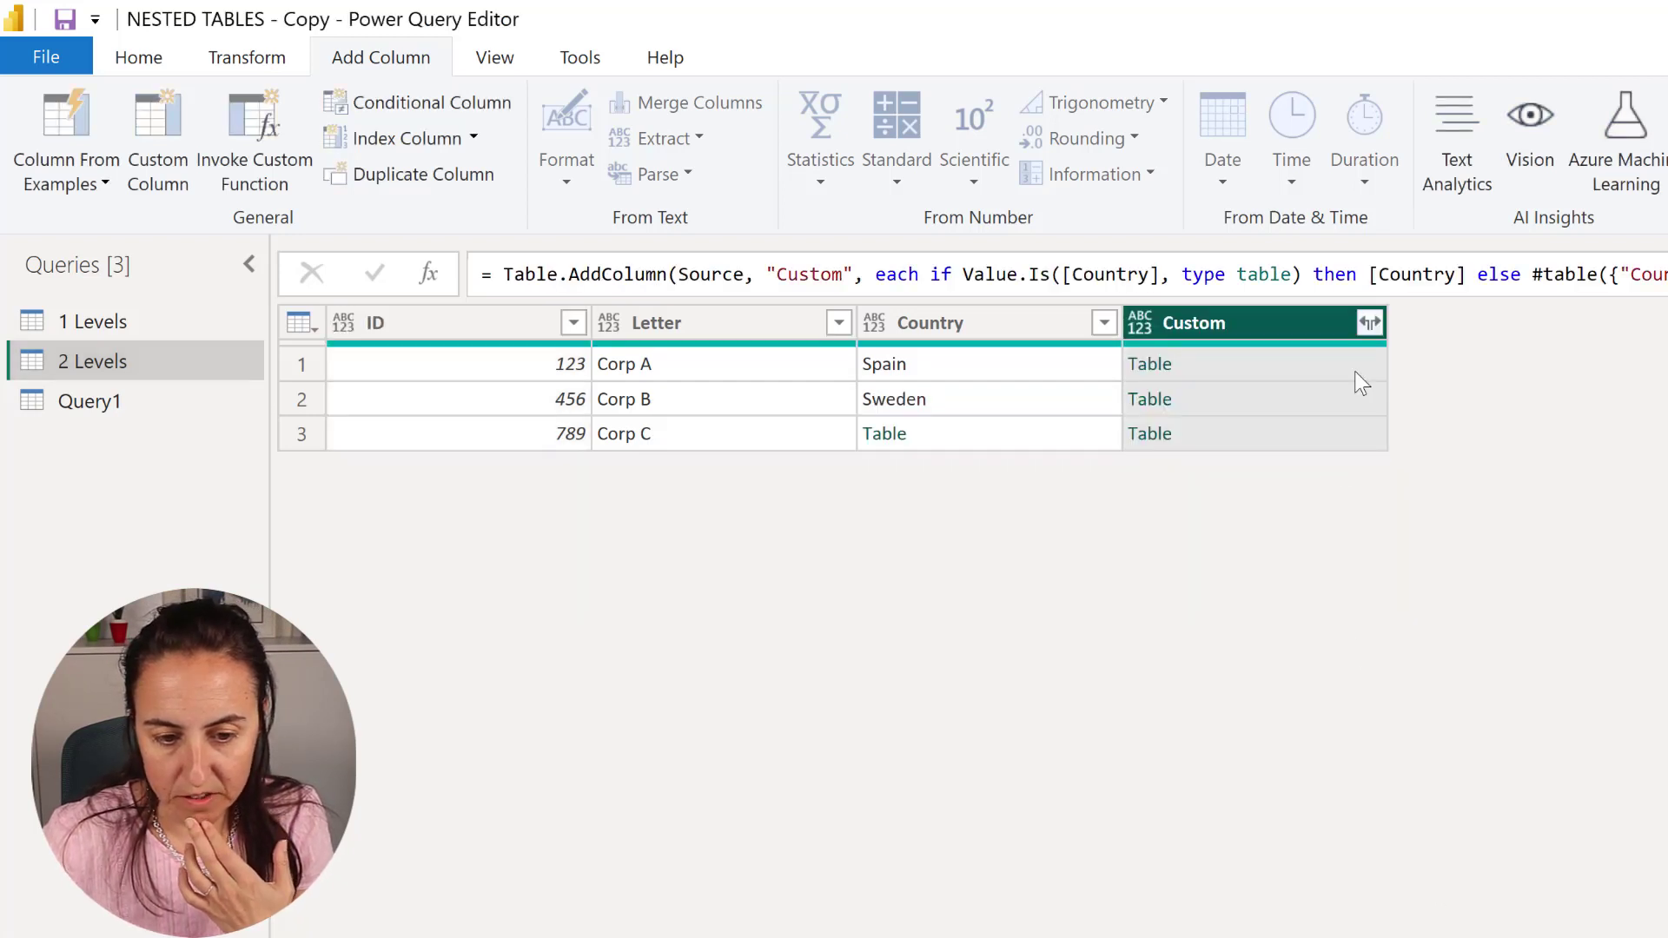
{"action": "left_click", "coordinate": [1370, 322]}
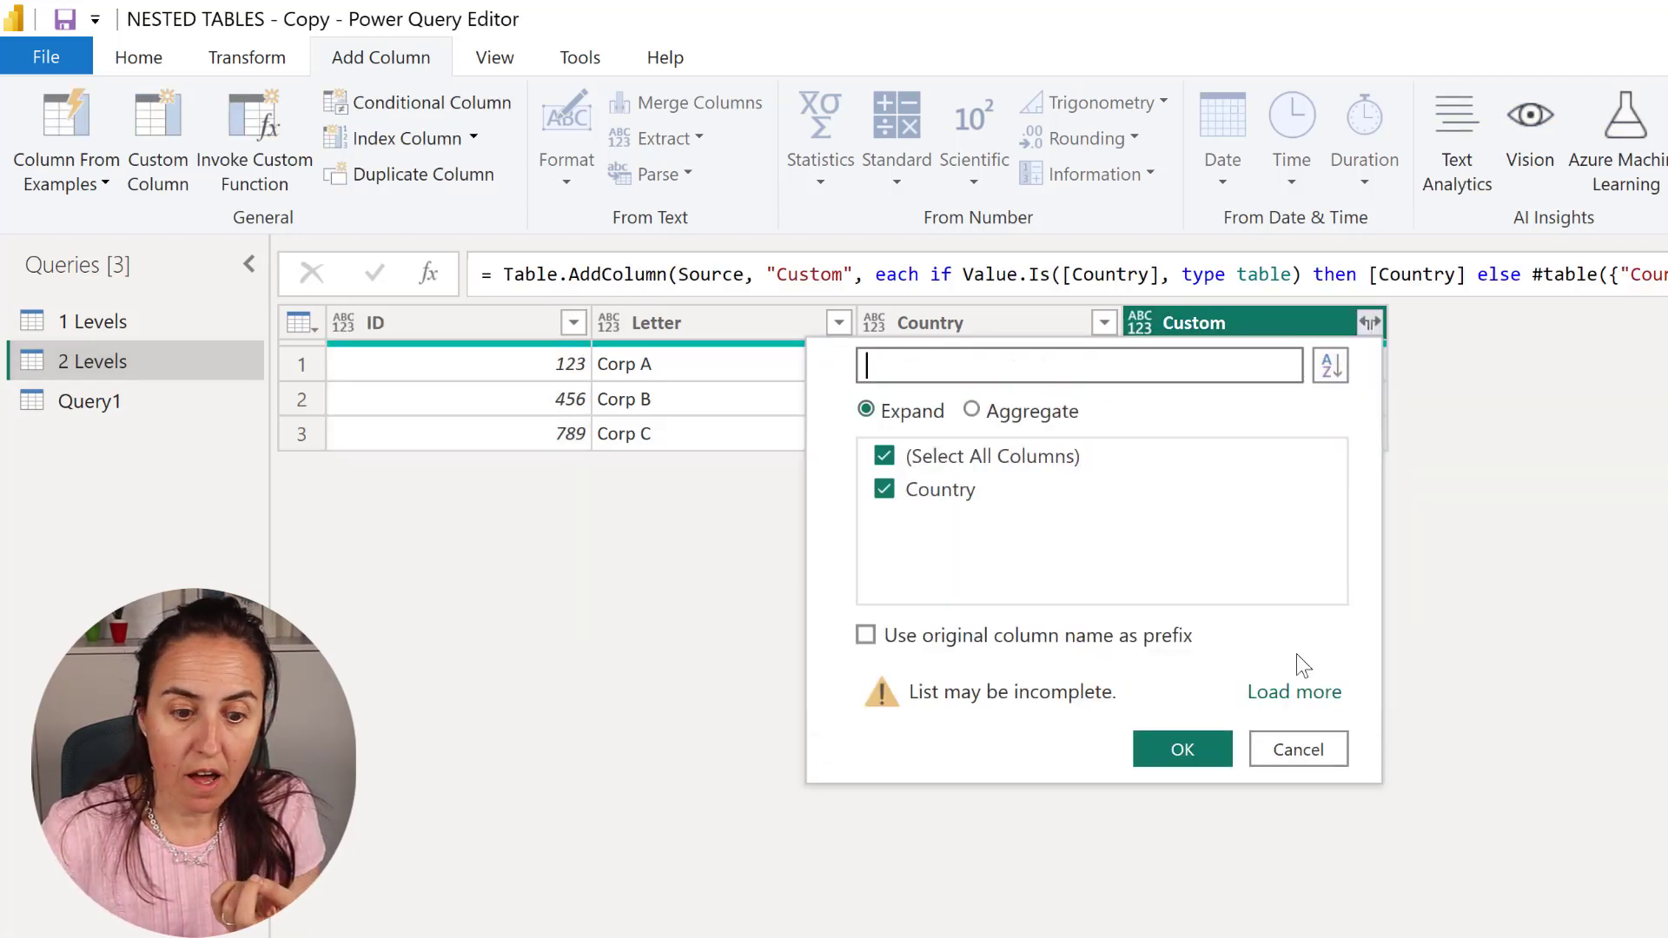
{"action": "left_click", "coordinate": [1182, 748]}
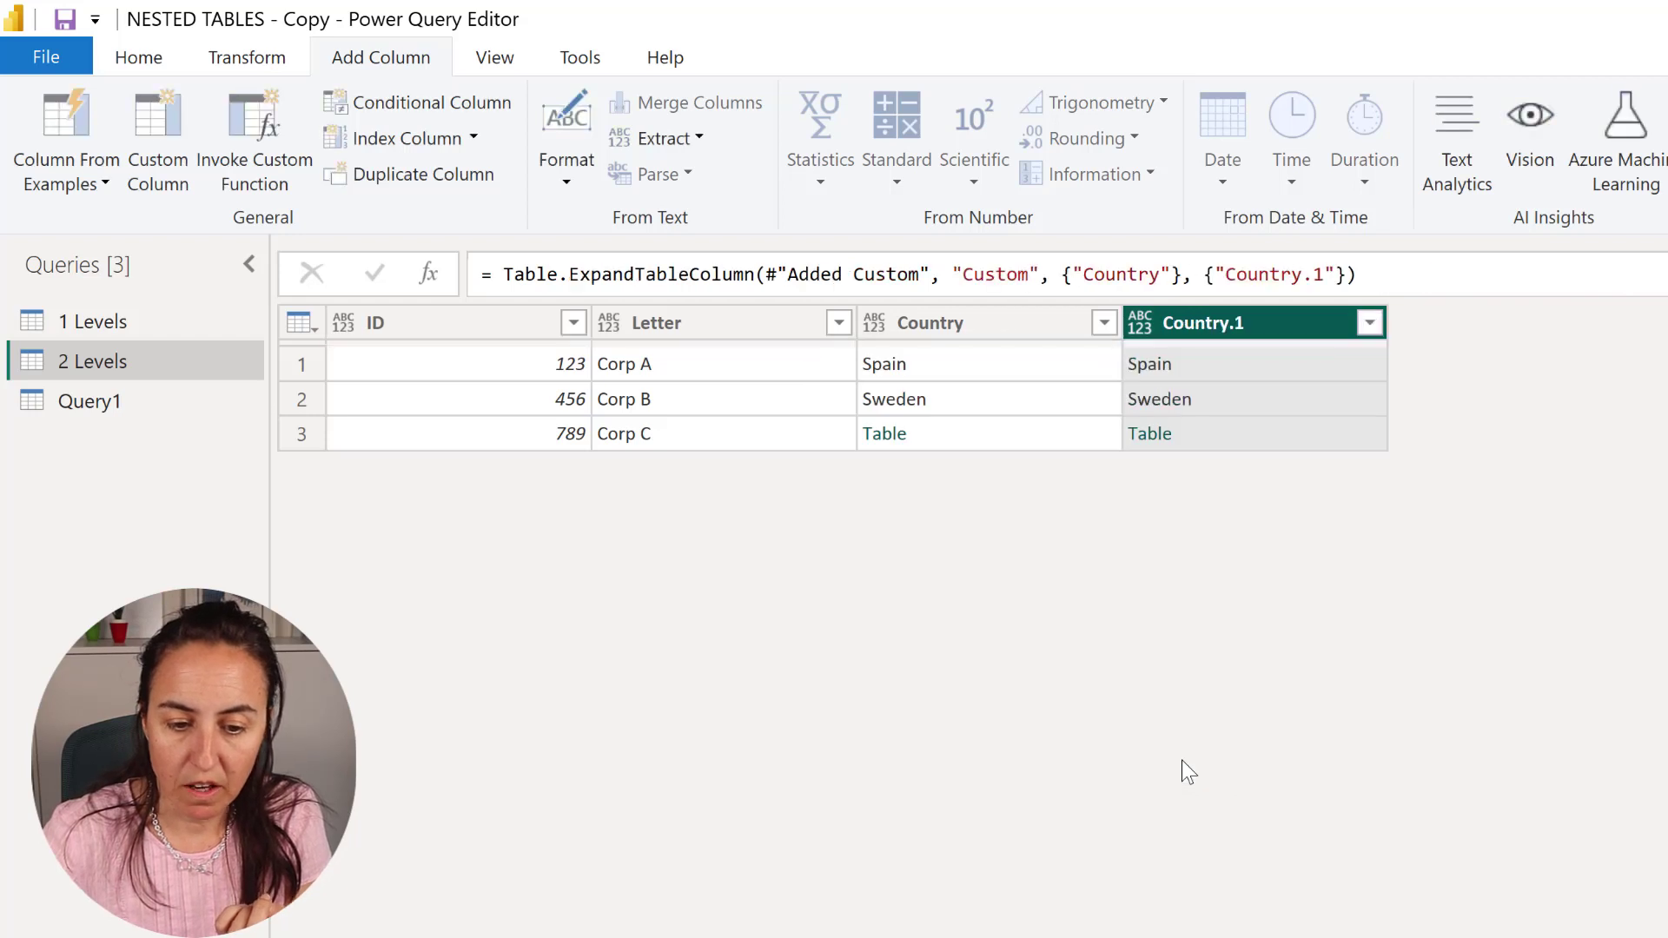
- Preview row 3's remaining nested table and return 2 Levels to its Added Custom step
{"action": "left_click", "coordinate": [1256, 433]}
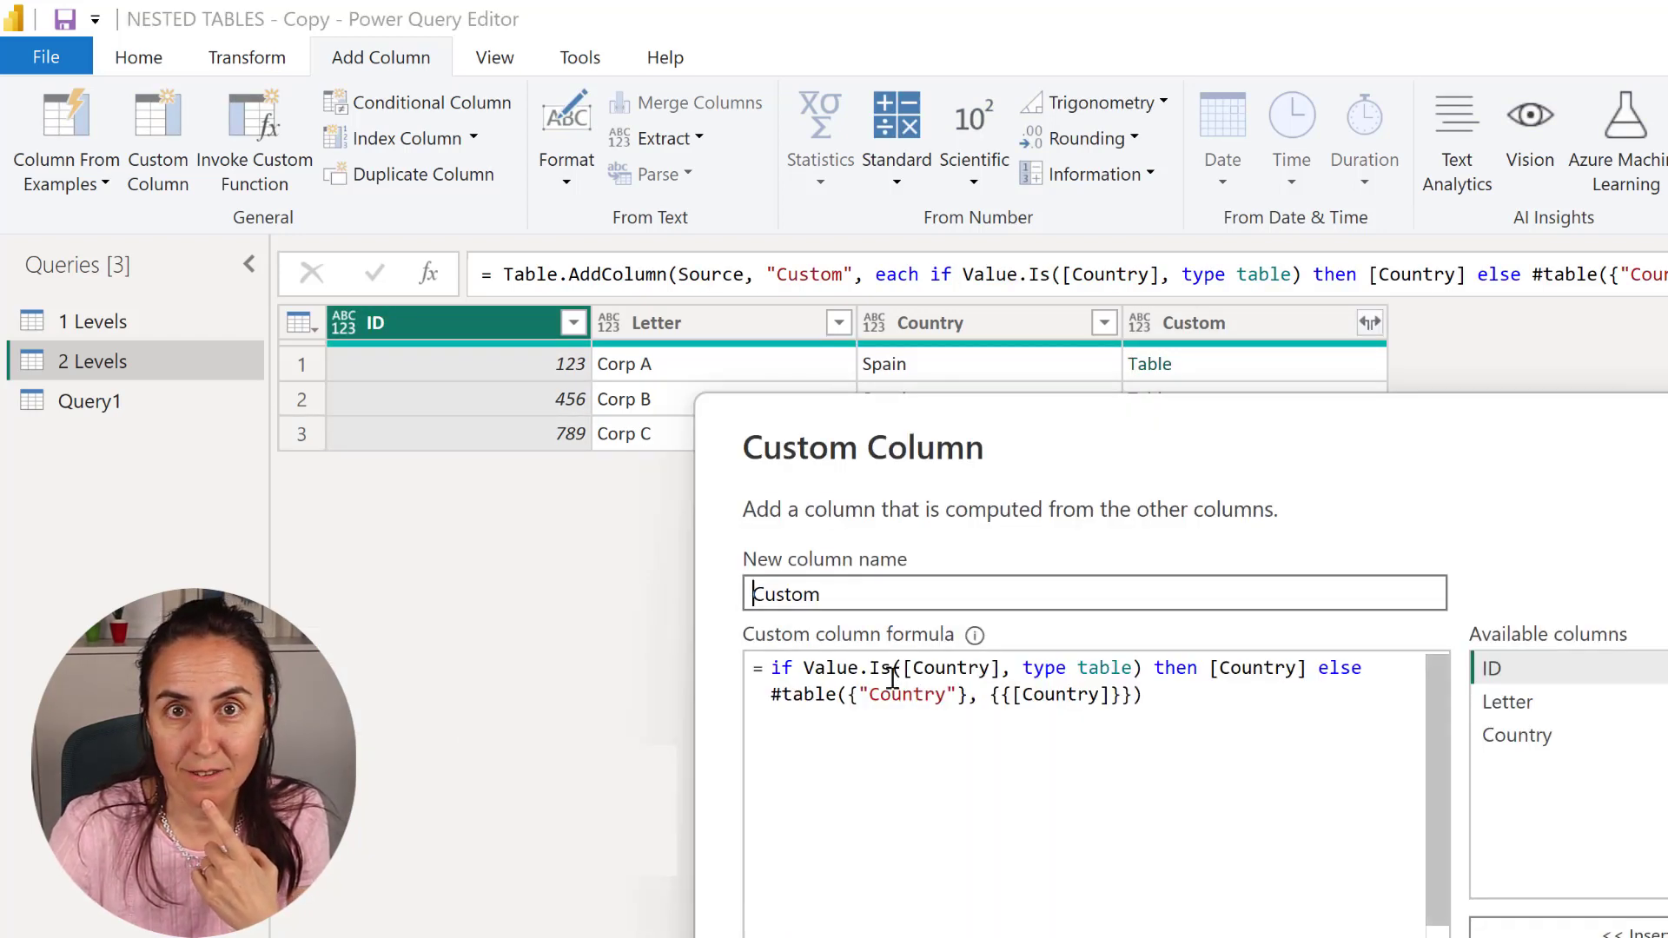
{"action": "key", "text": "Escape"}
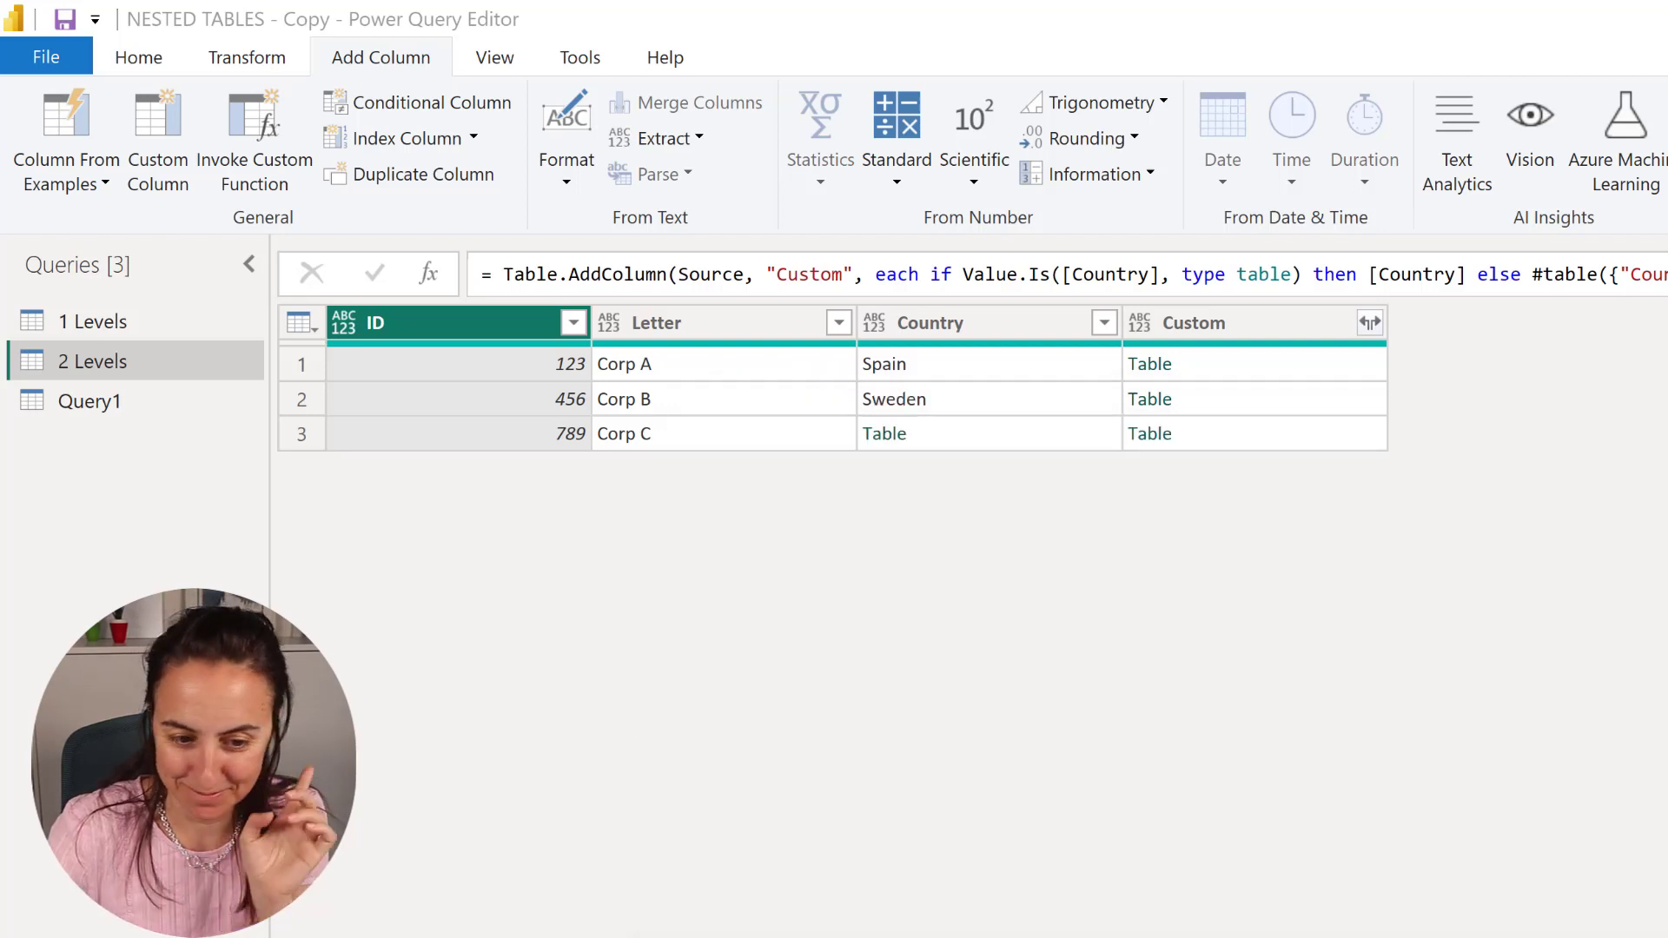
{"action": "left_click", "coordinate": [119, 418]}
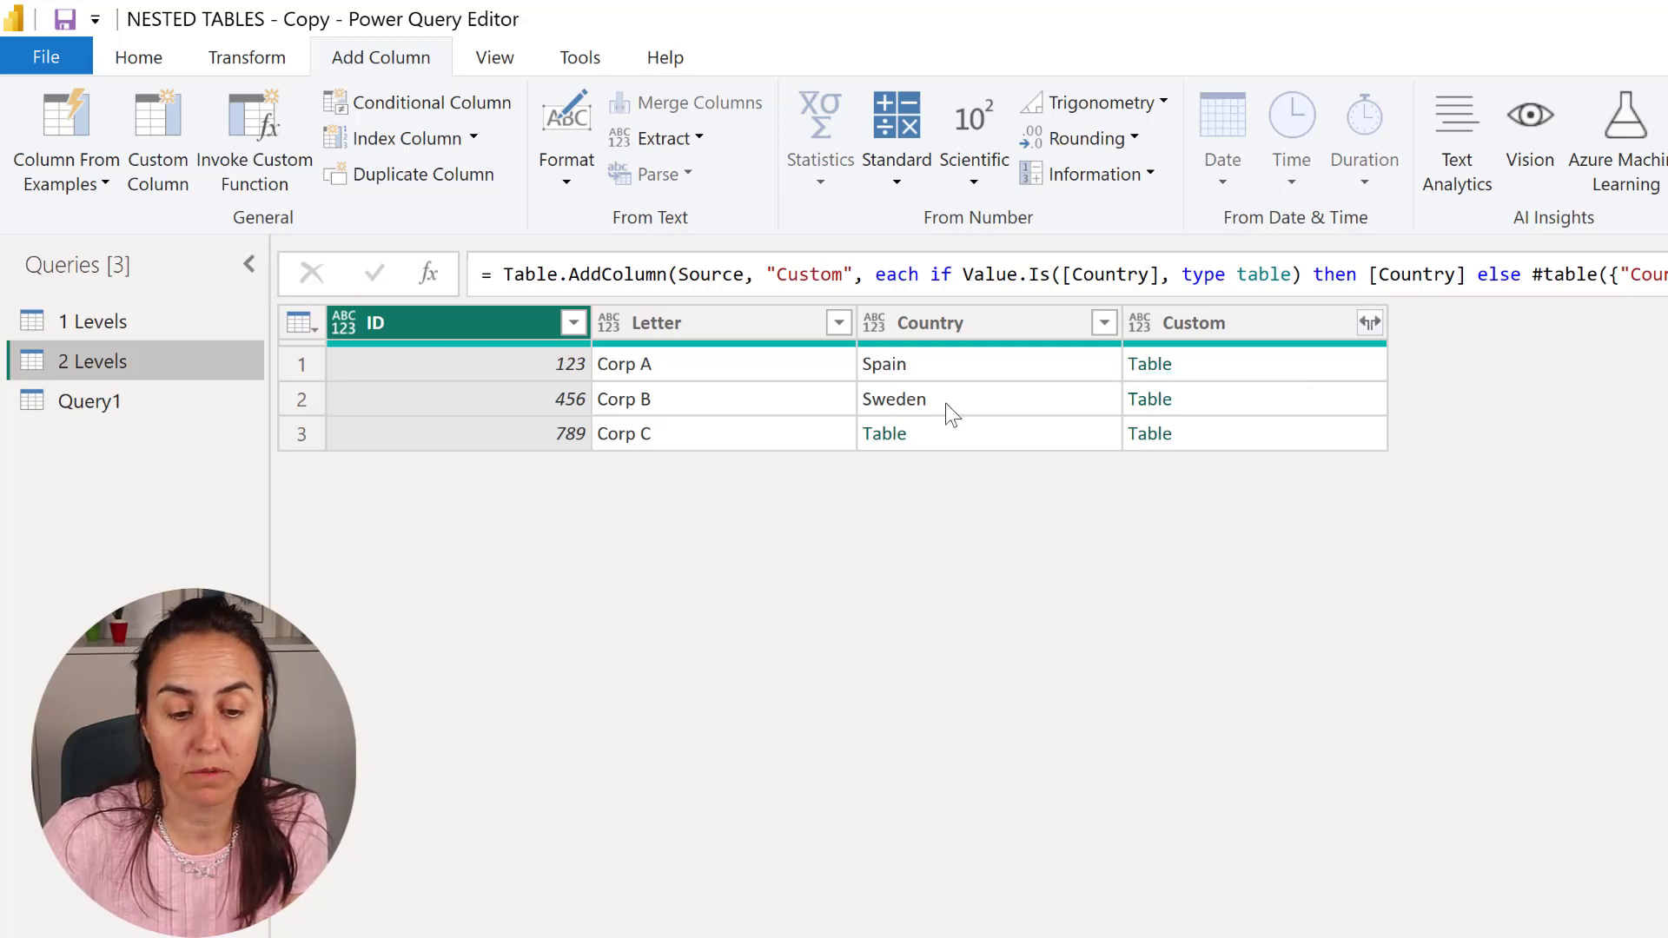
- In Query1's #table formula, change the rows to {"Spain", null} and {"Italy", null}
{"action": "left_click", "coordinate": [183, 401]}
{"action": "left_click", "coordinate": [868, 284]}
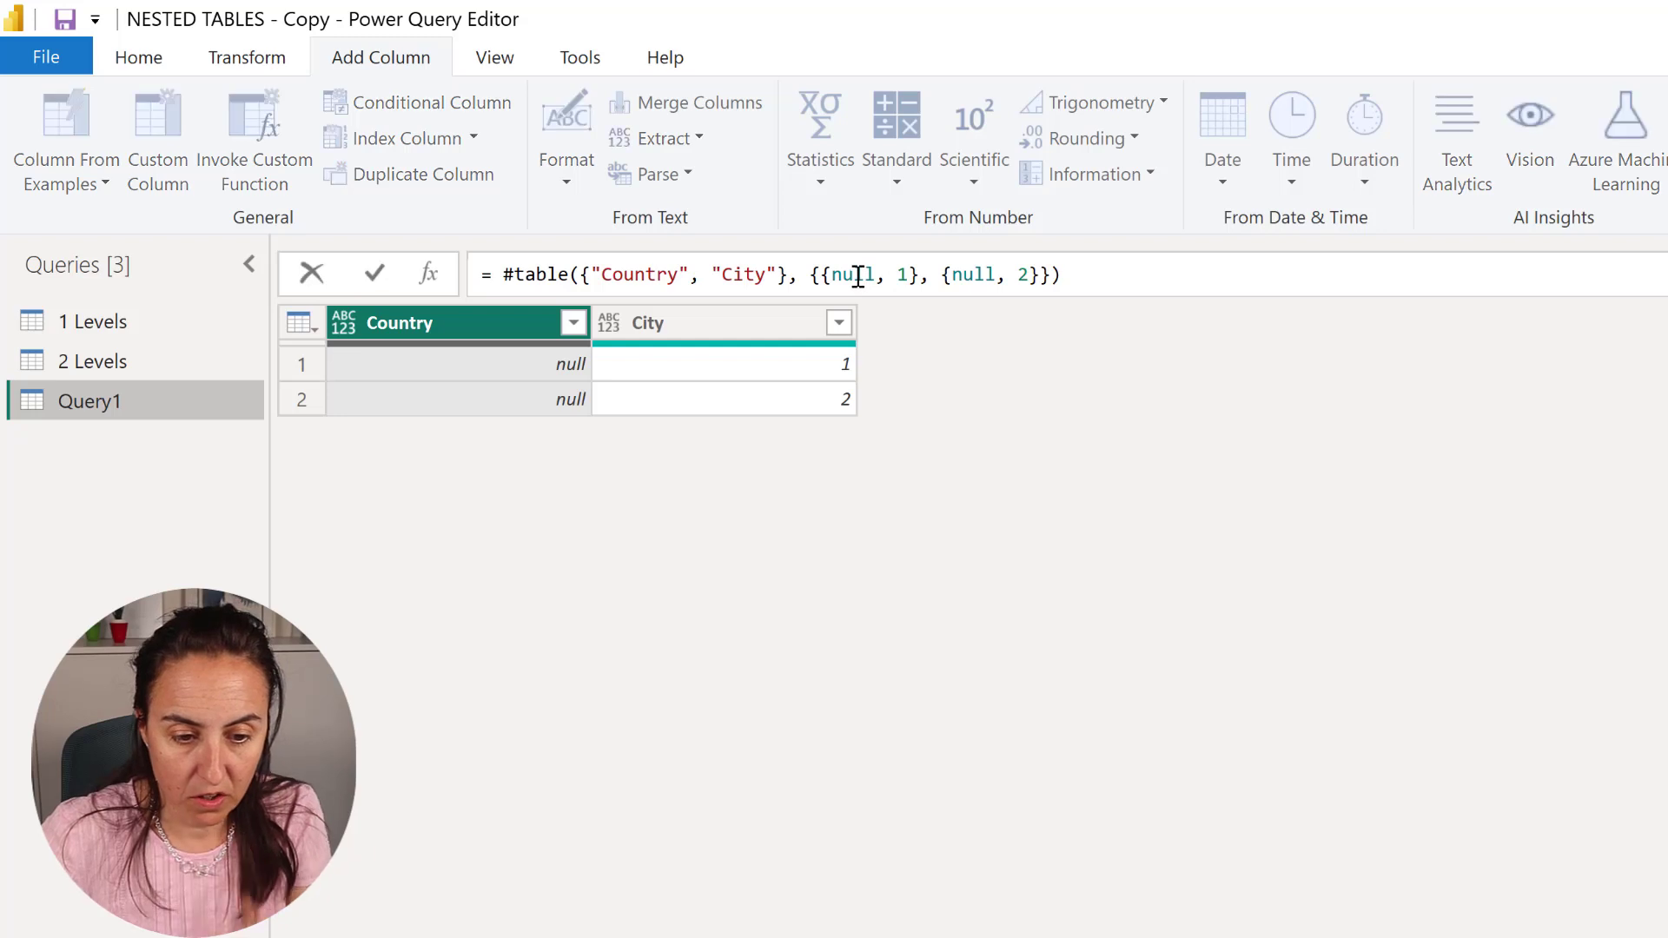
{"action": "double_click", "coordinate": [865, 279]}
{"action": "type", "text": "\"Spain\", "}
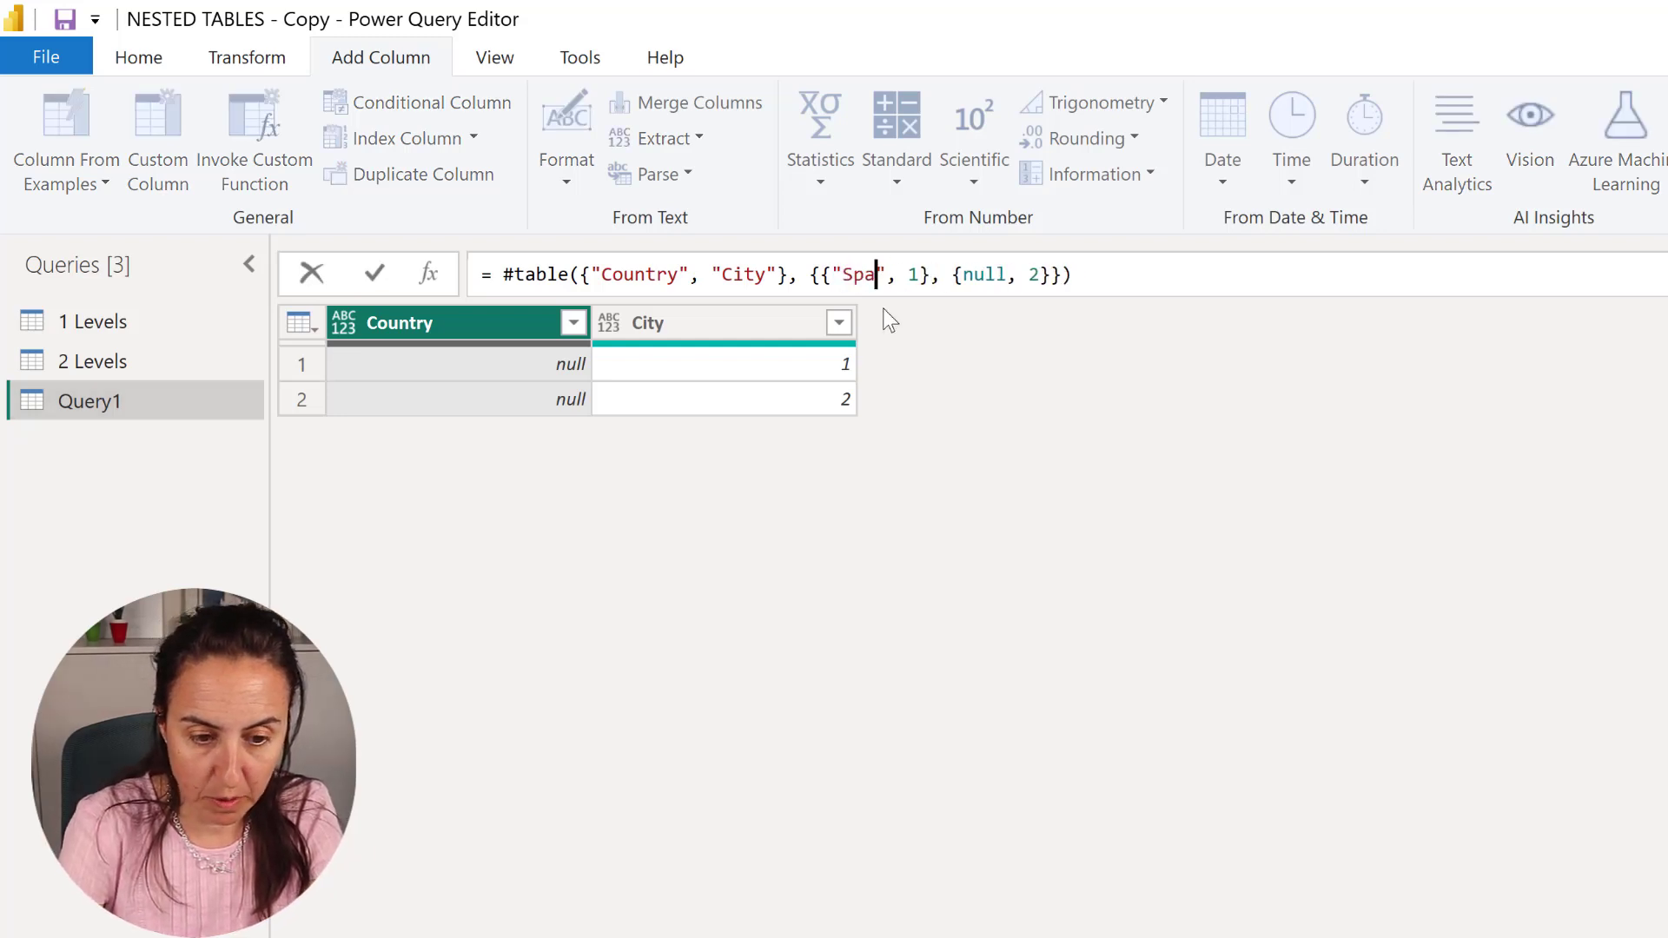
{"action": "type", "text": "null"}
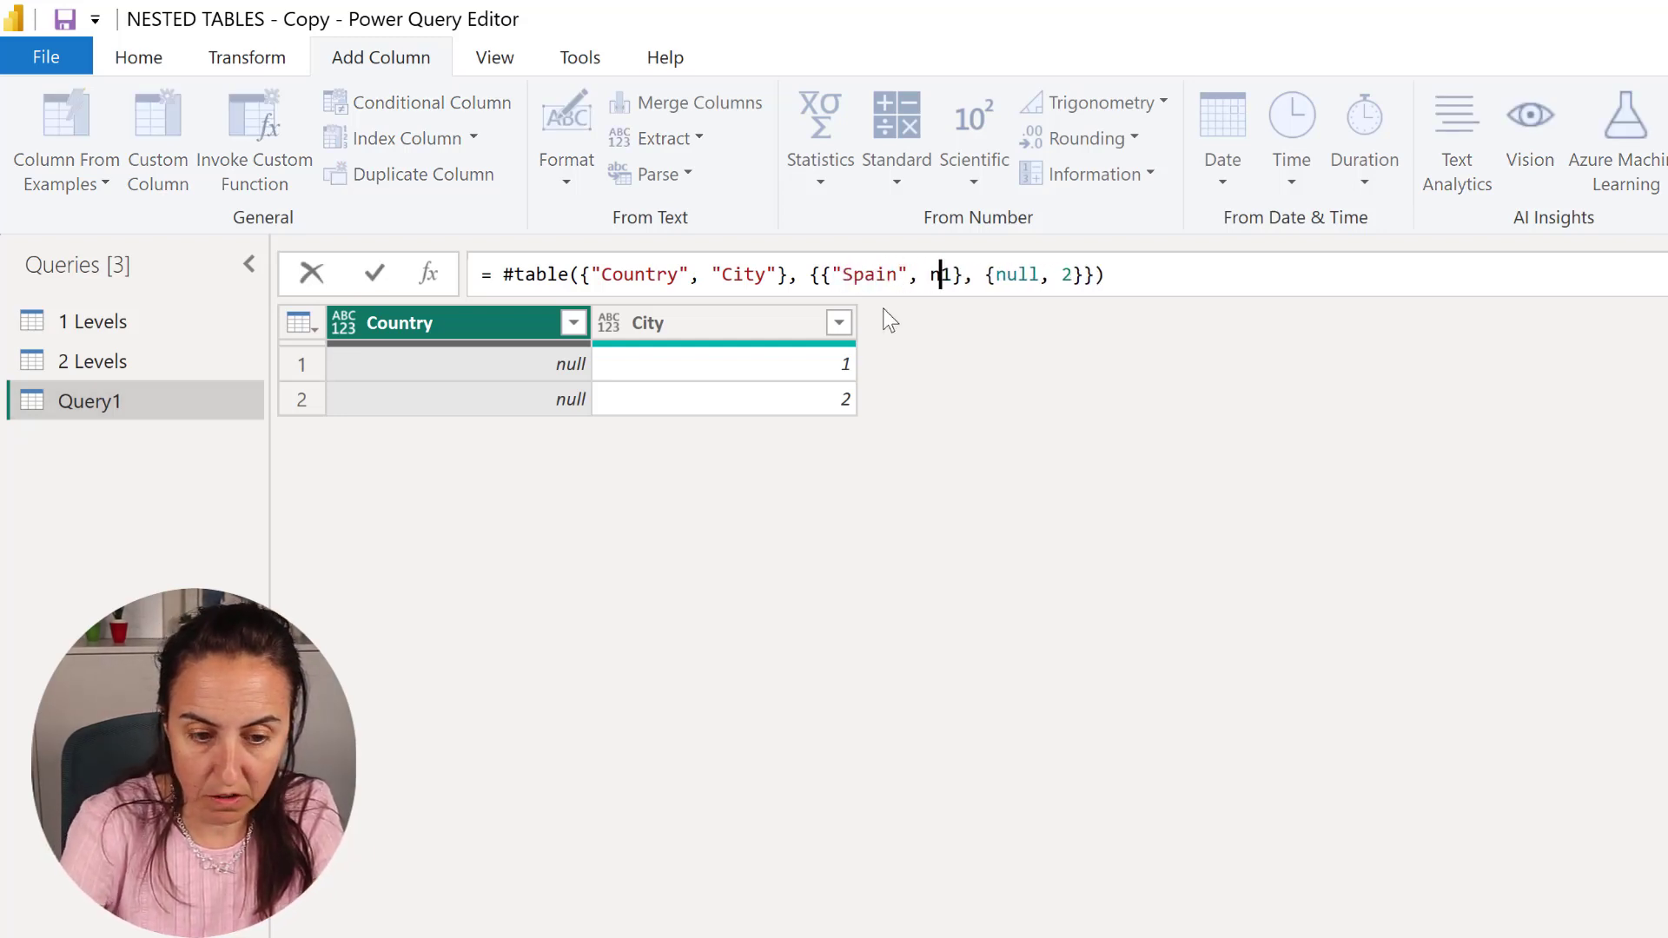
{"action": "double_click", "coordinate": [1048, 288]}
{"action": "type", "text": "\"Italy"}
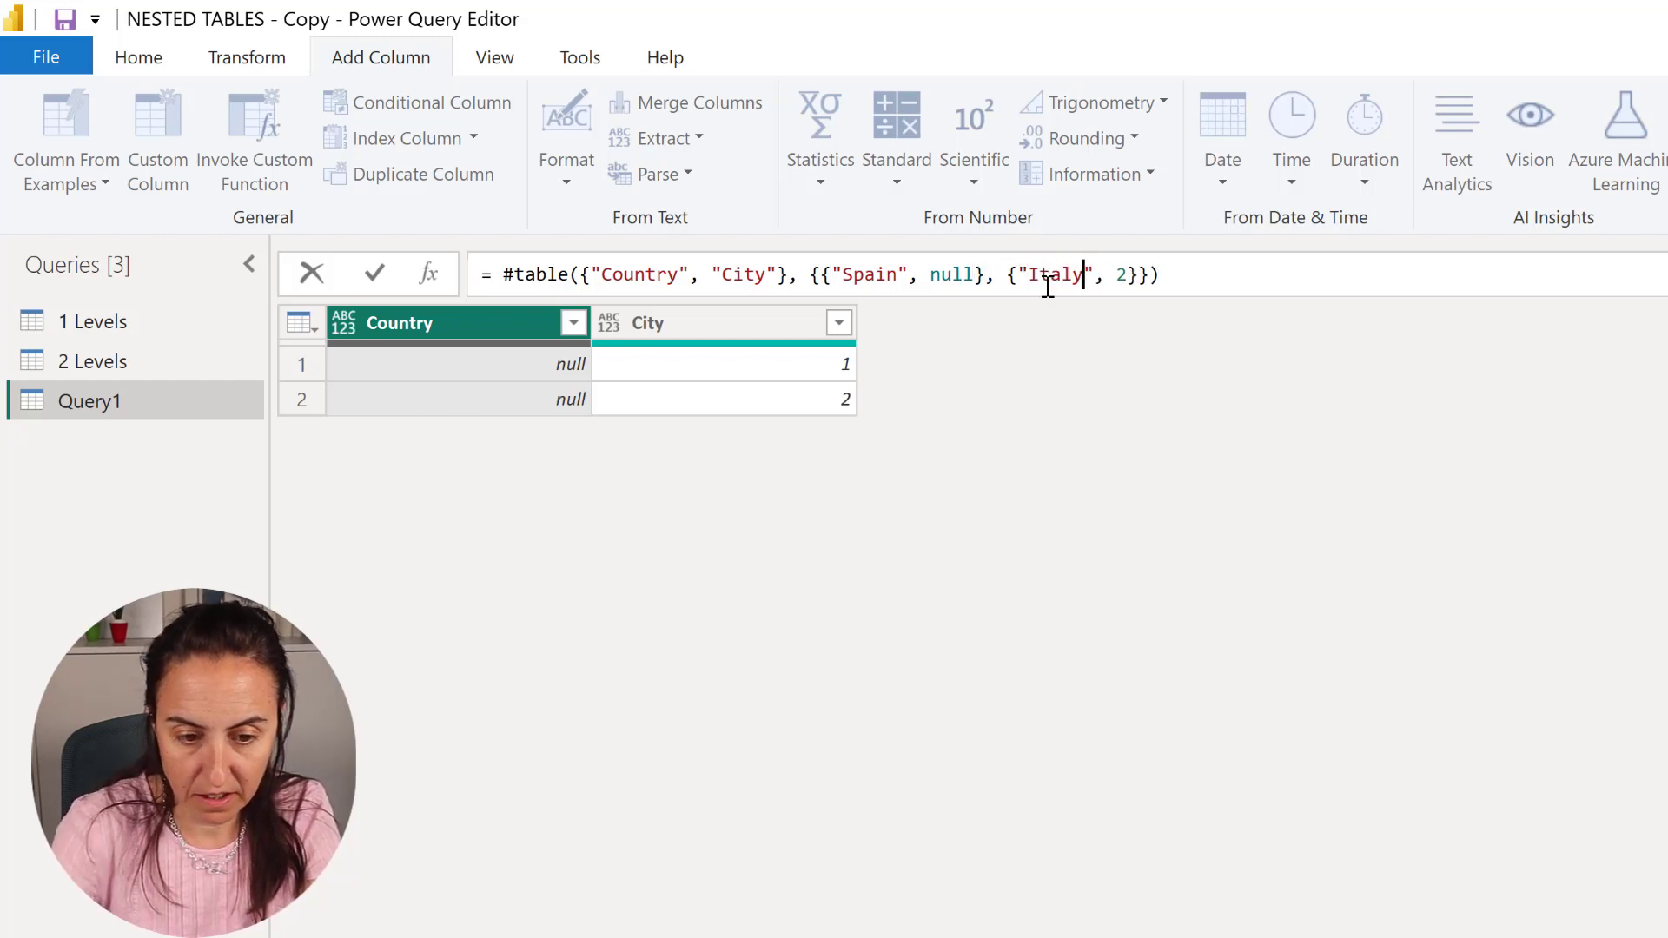
{"action": "key", "text": "Delete"}
{"action": "type", "text": "null"}
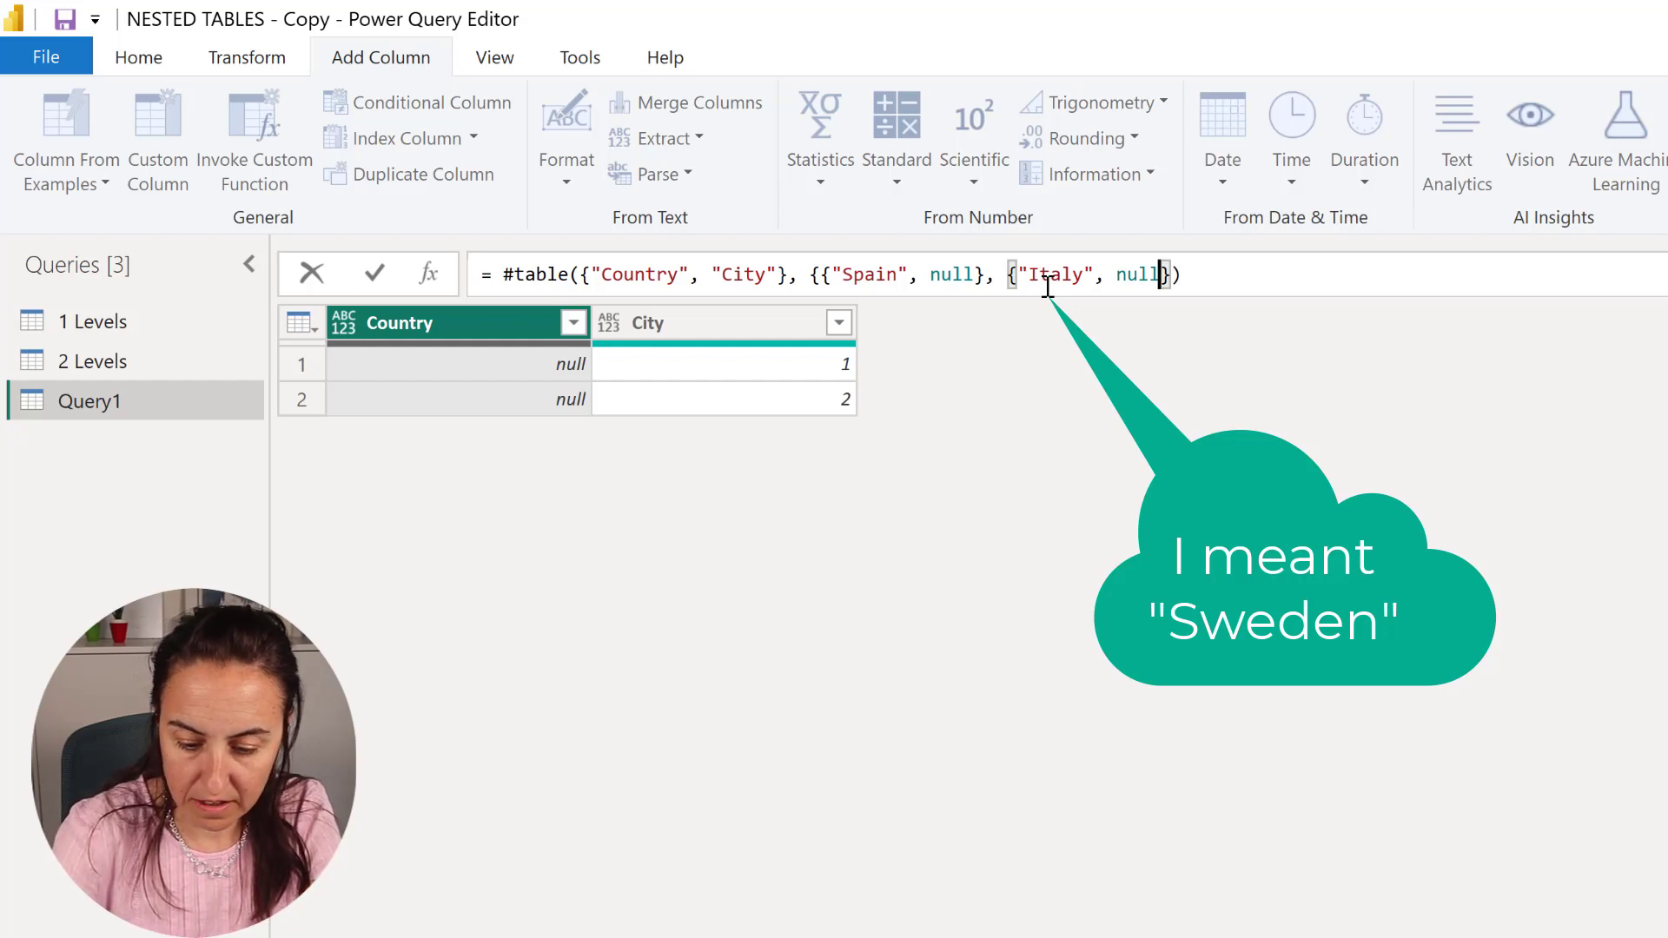
{"action": "type", "text": "}"}
{"action": "key", "text": "Return"}
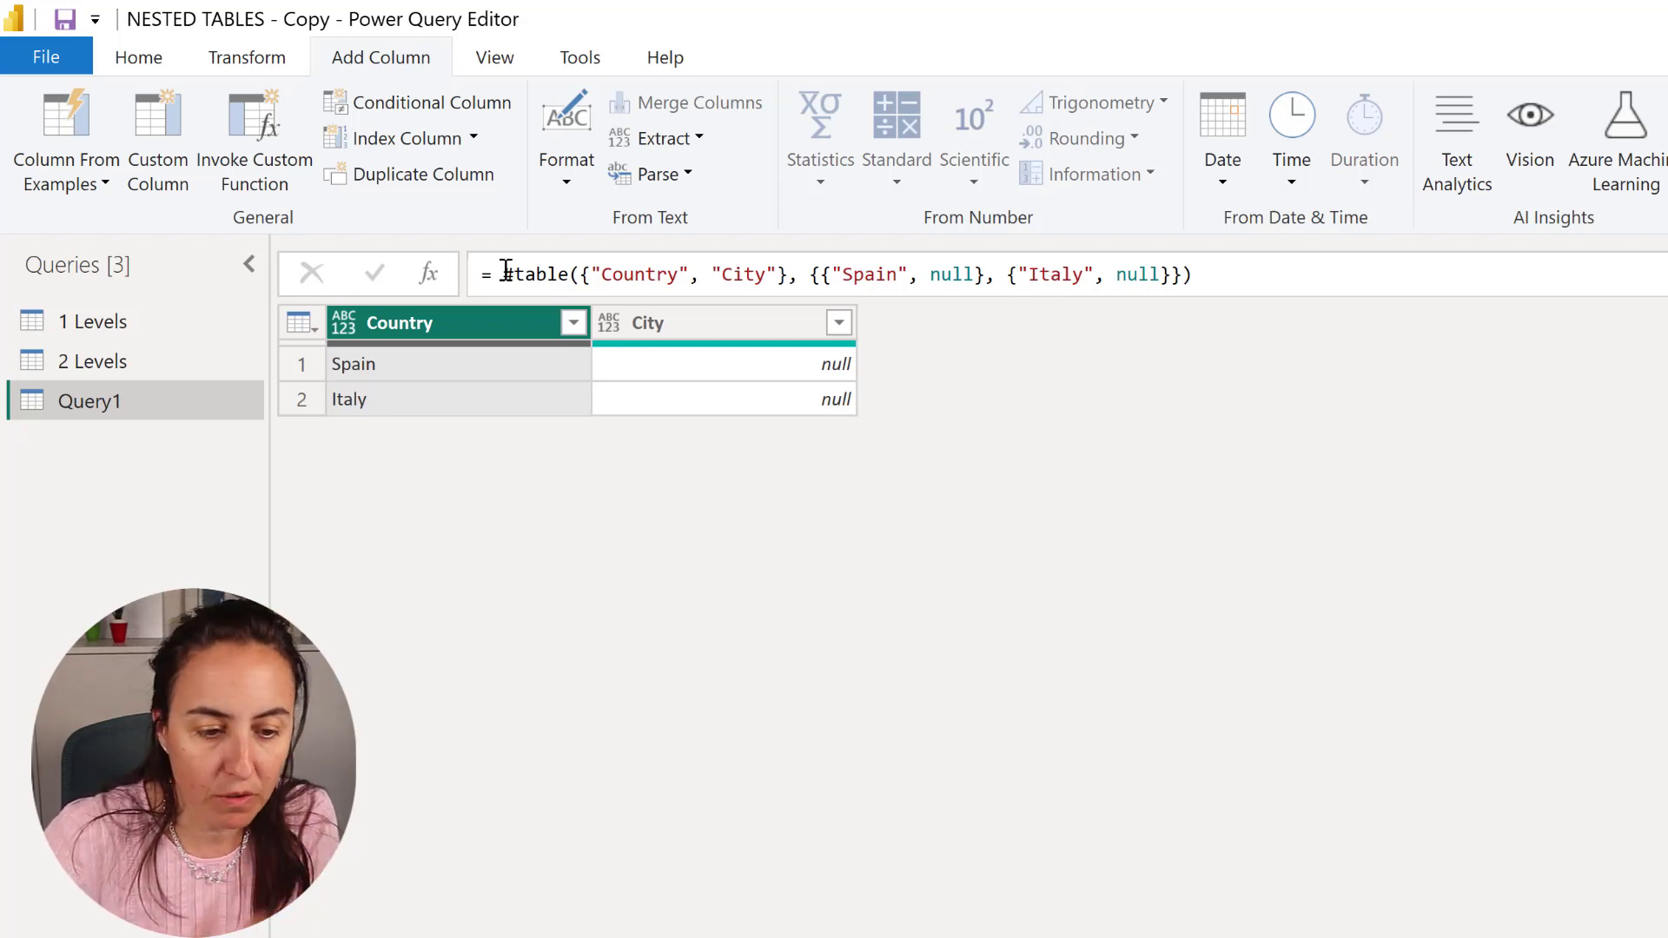
- Copy Query1's whole #table formula and go to the 2 Levels query
{"action": "left_click_drag", "start_coordinate": [501, 275], "coordinate": [1150, 287]}
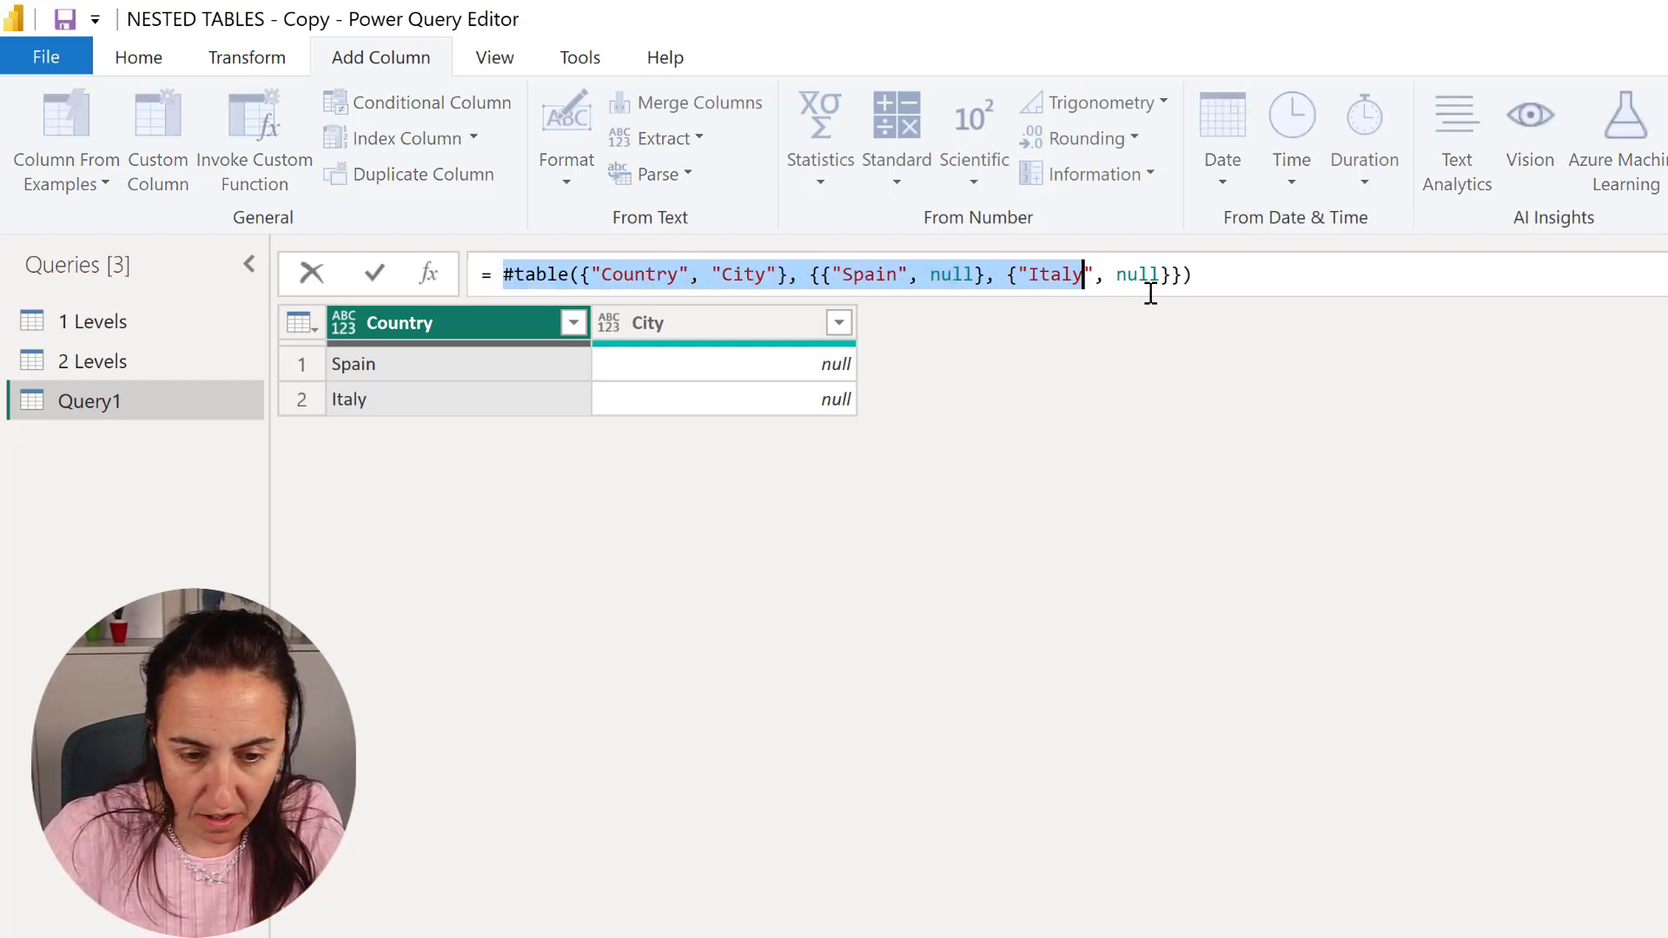
{"action": "left_click", "coordinate": [505, 271]}
{"action": "left_click_drag", "start_coordinate": [505, 272], "coordinate": [1317, 273]}
{"action": "key", "text": "ctrl+c"}
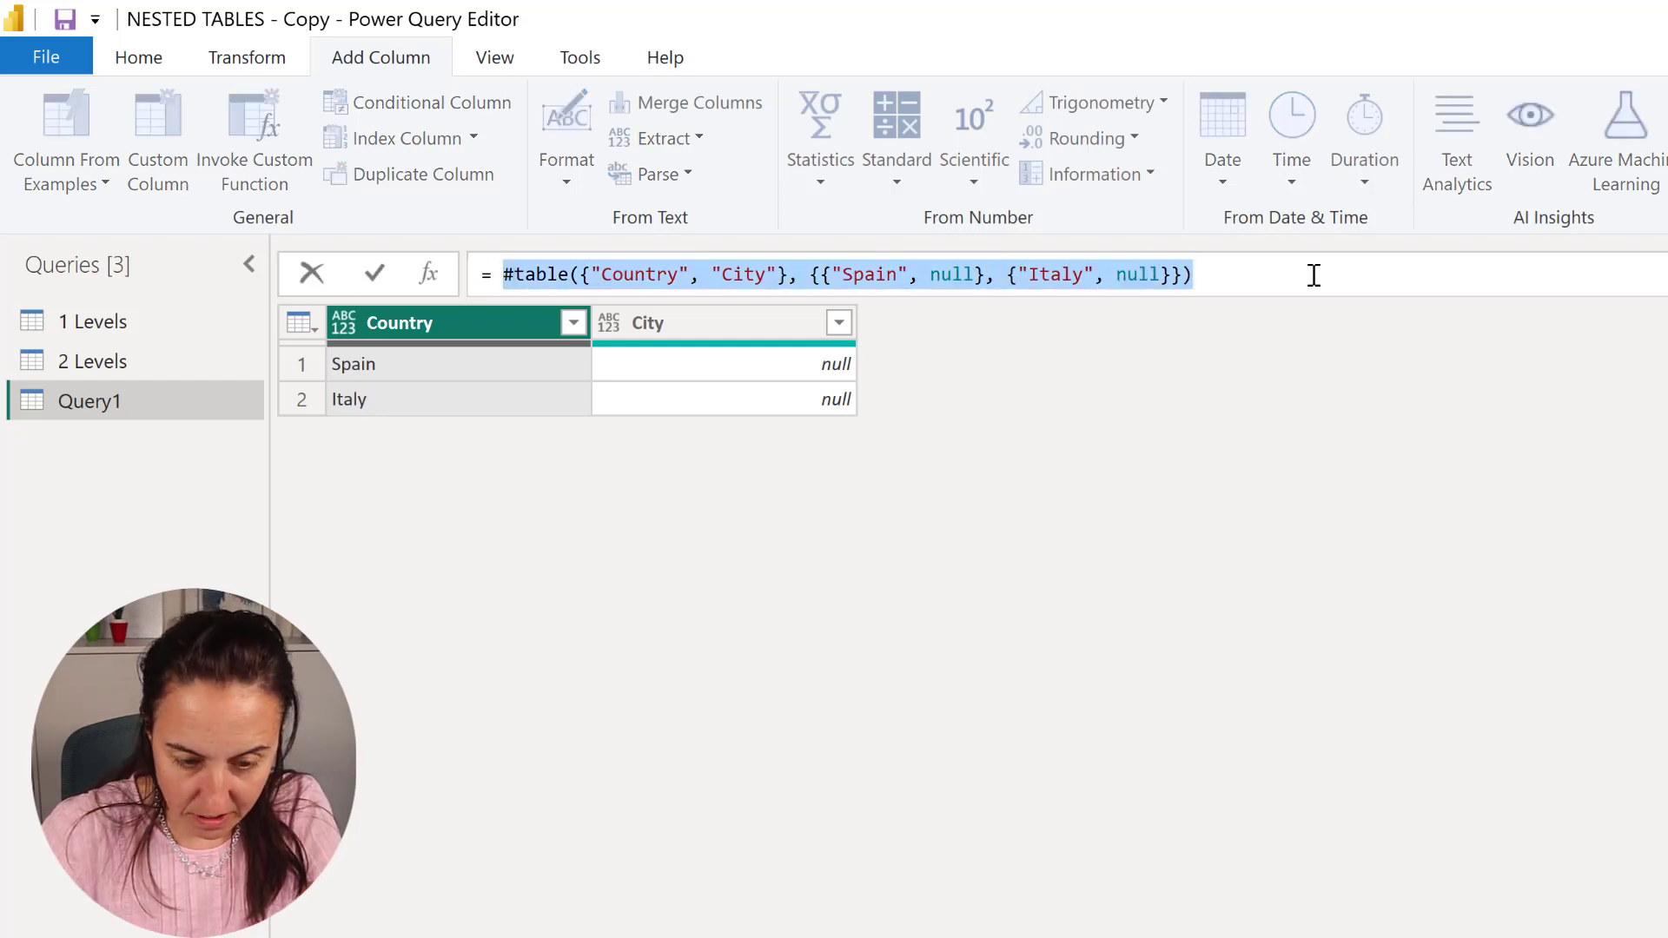
{"action": "left_click", "coordinate": [169, 365]}
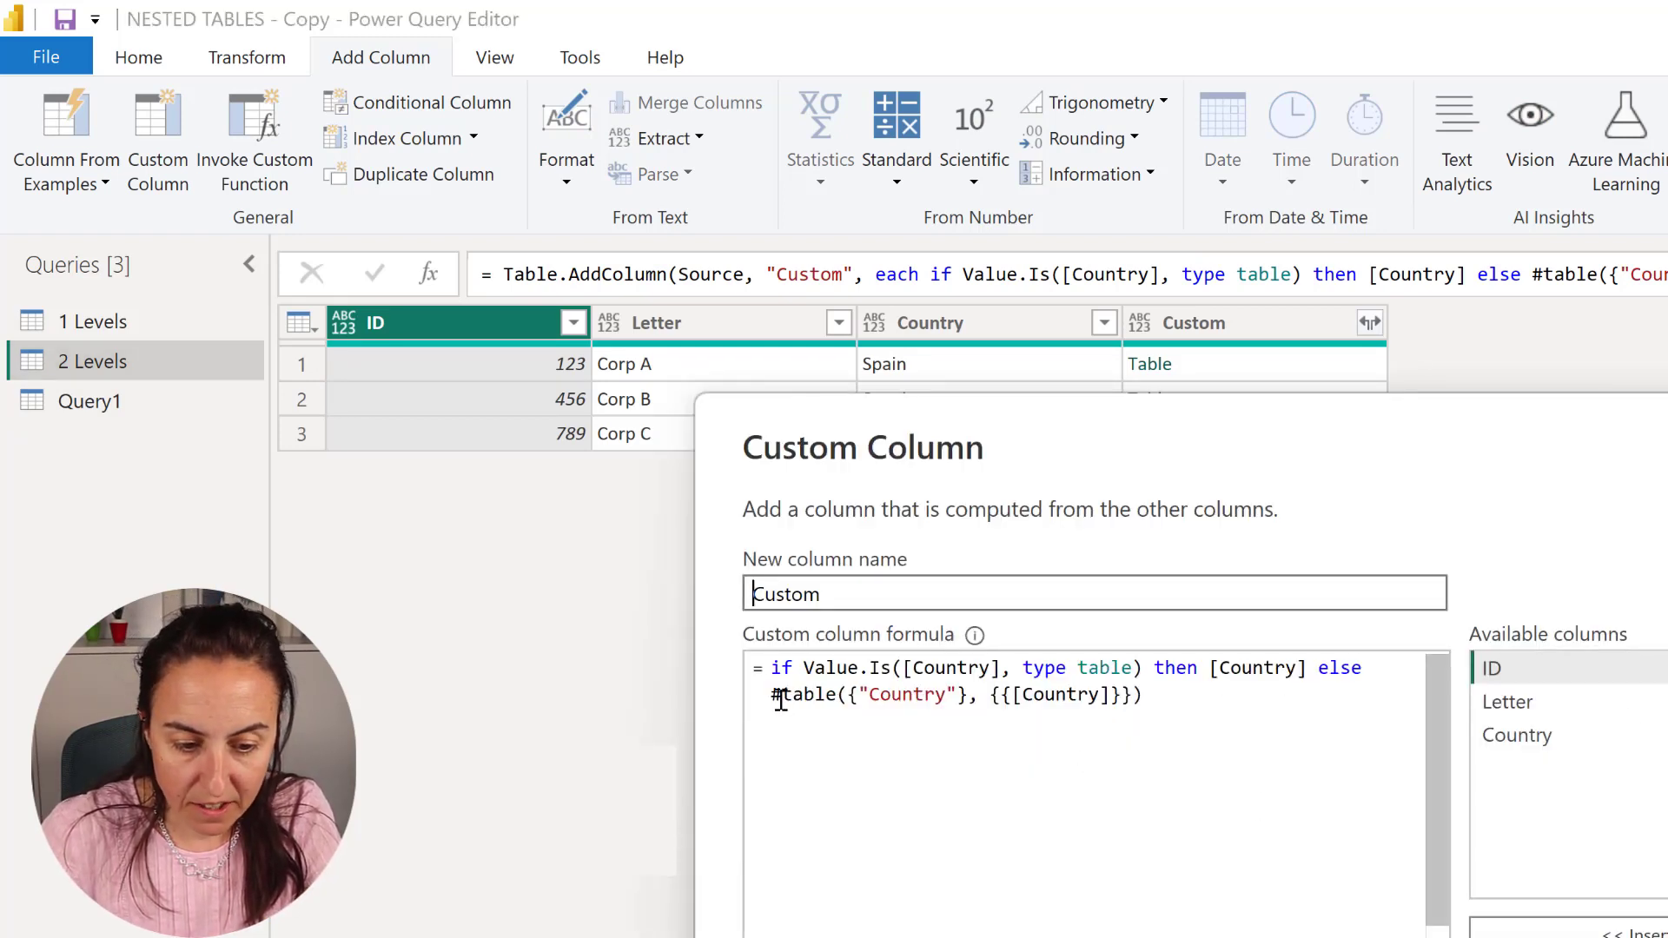
- Paste the copied #table formula over [Country] in the Custom column's else-branch
{"action": "left_click_drag", "start_coordinate": [781, 700], "coordinate": [1143, 695]}
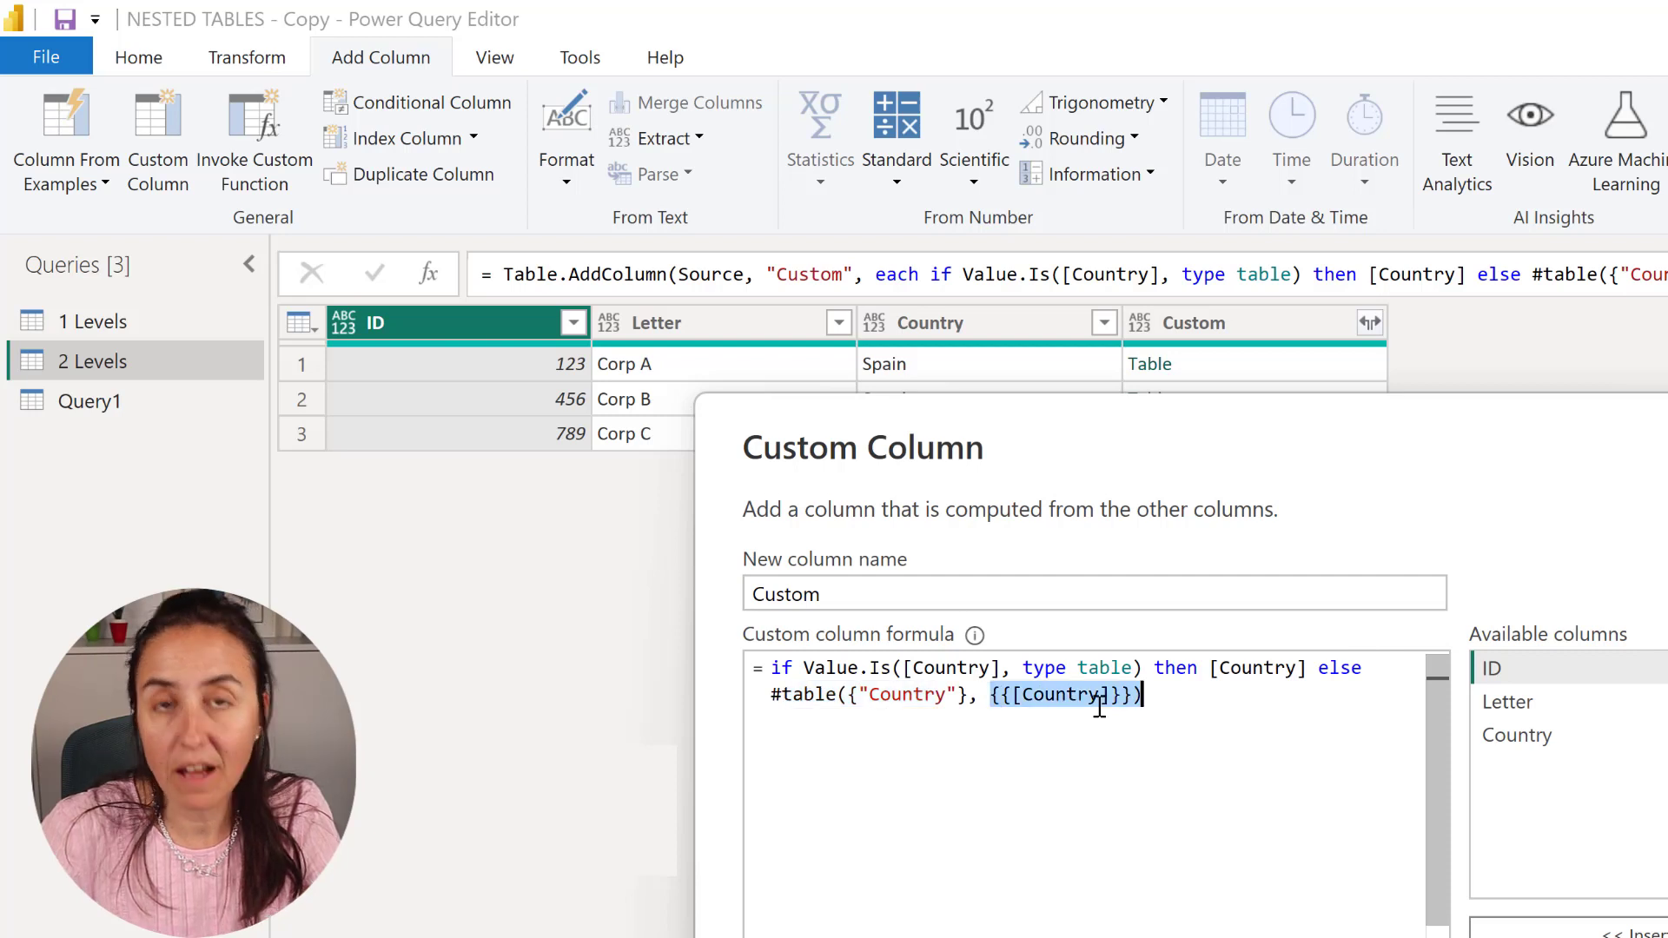
{"action": "key", "text": "Right"}
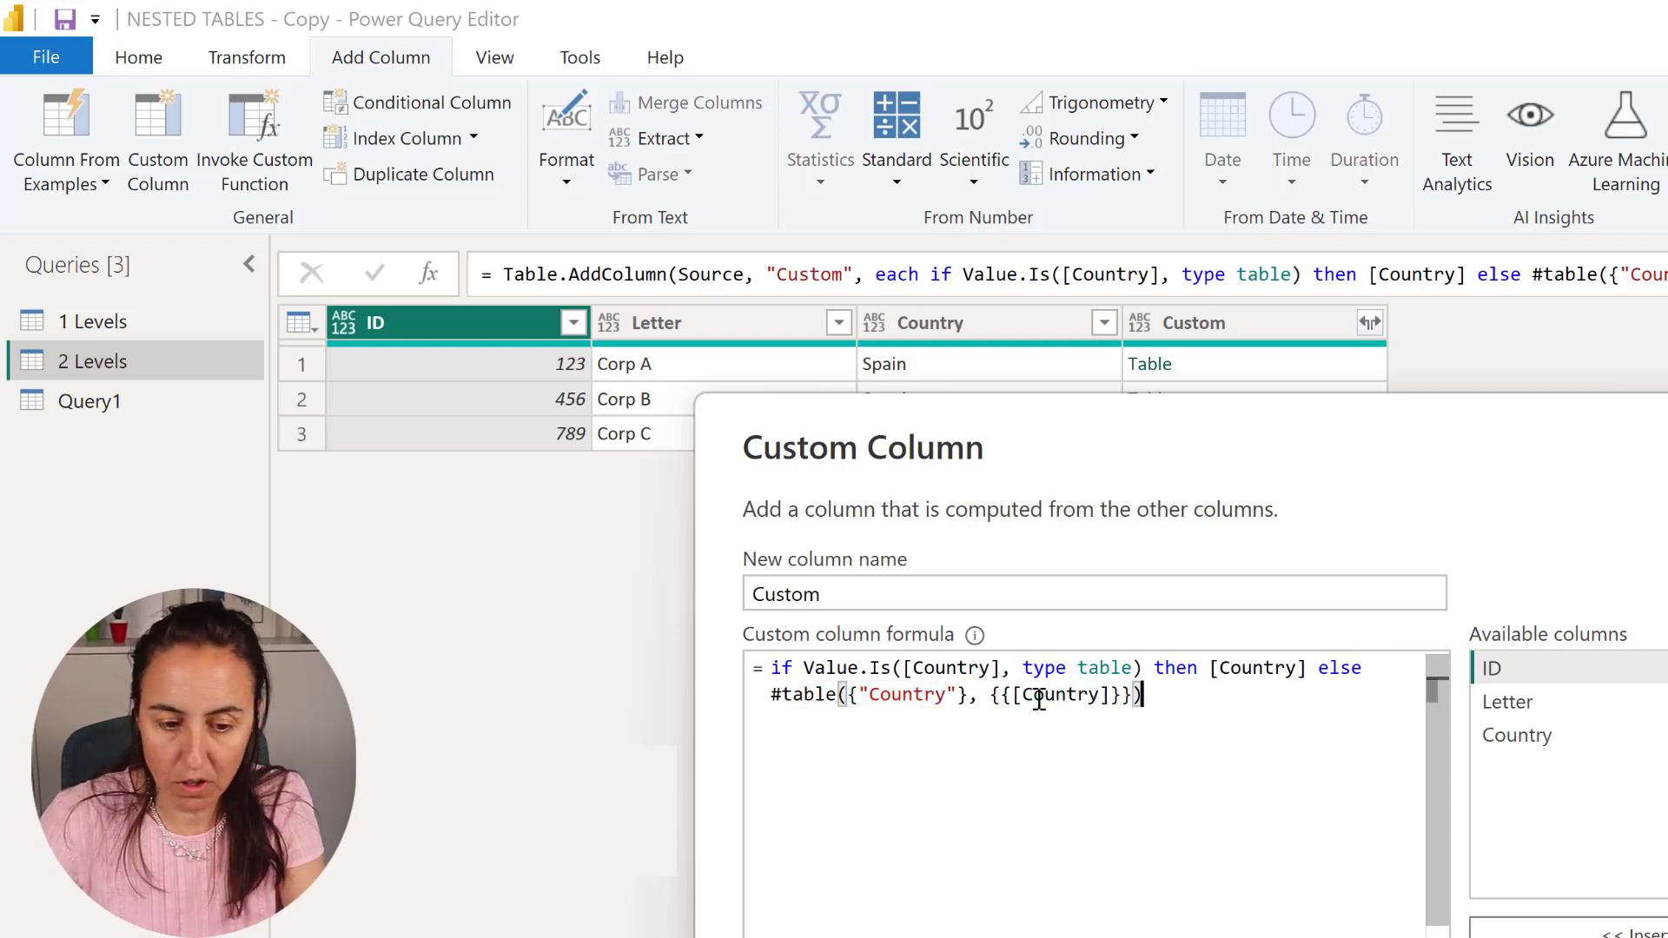
{"action": "left_click_drag", "start_coordinate": [1013, 695], "coordinate": [1113, 695]}
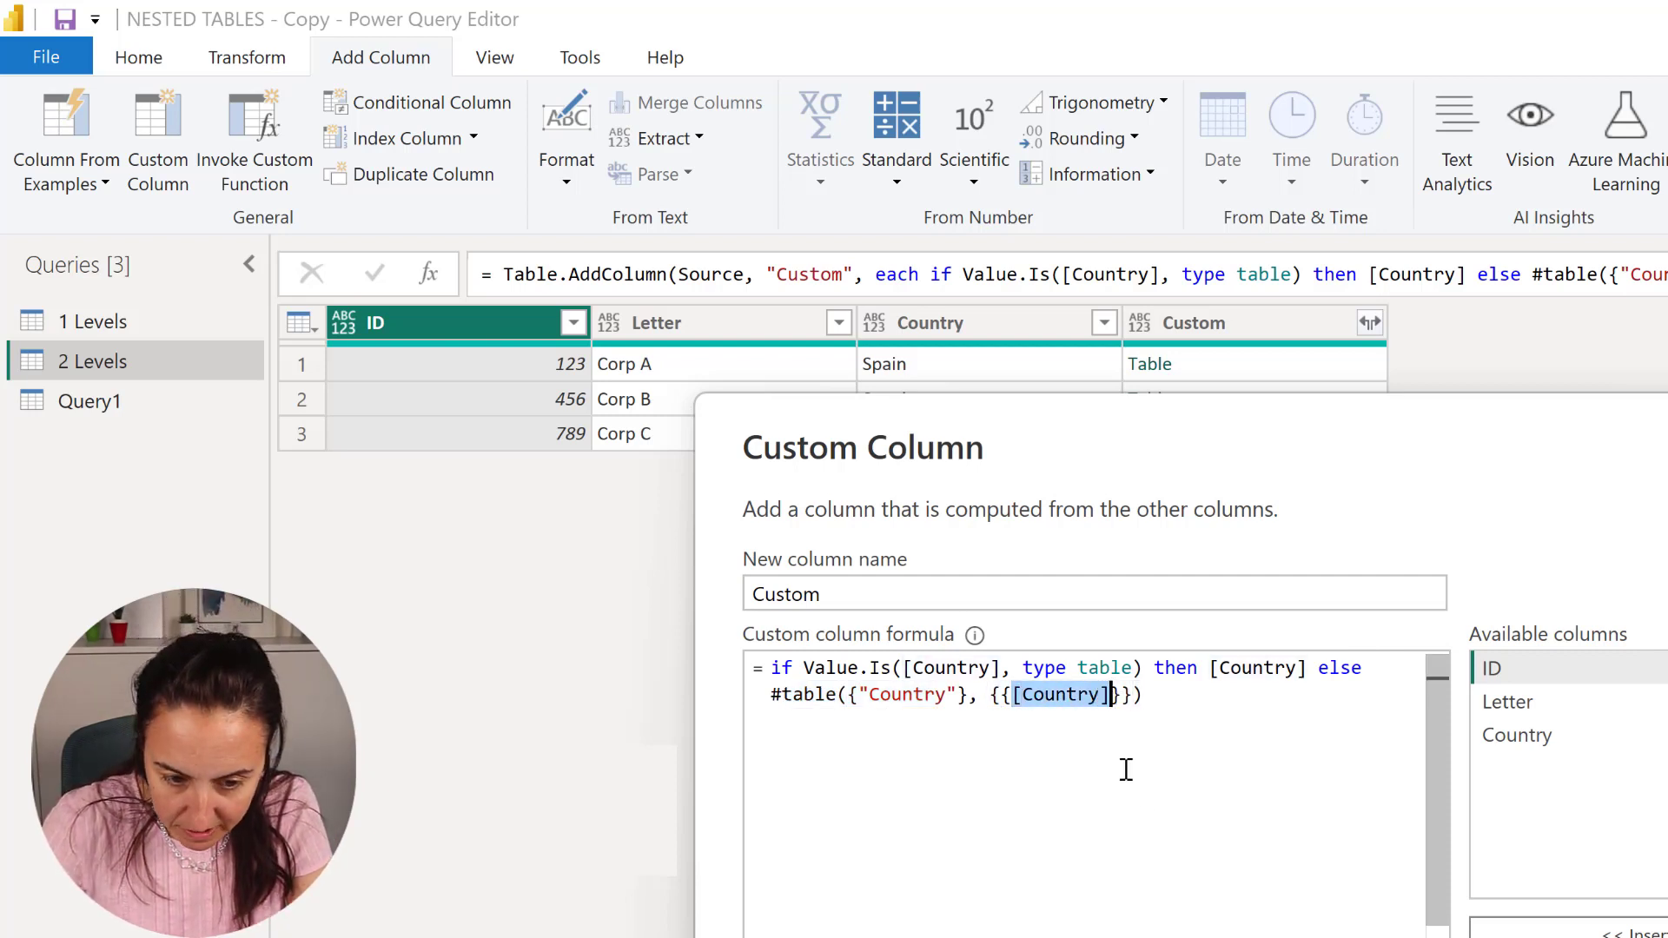
{"action": "key", "text": "ctrl+v"}
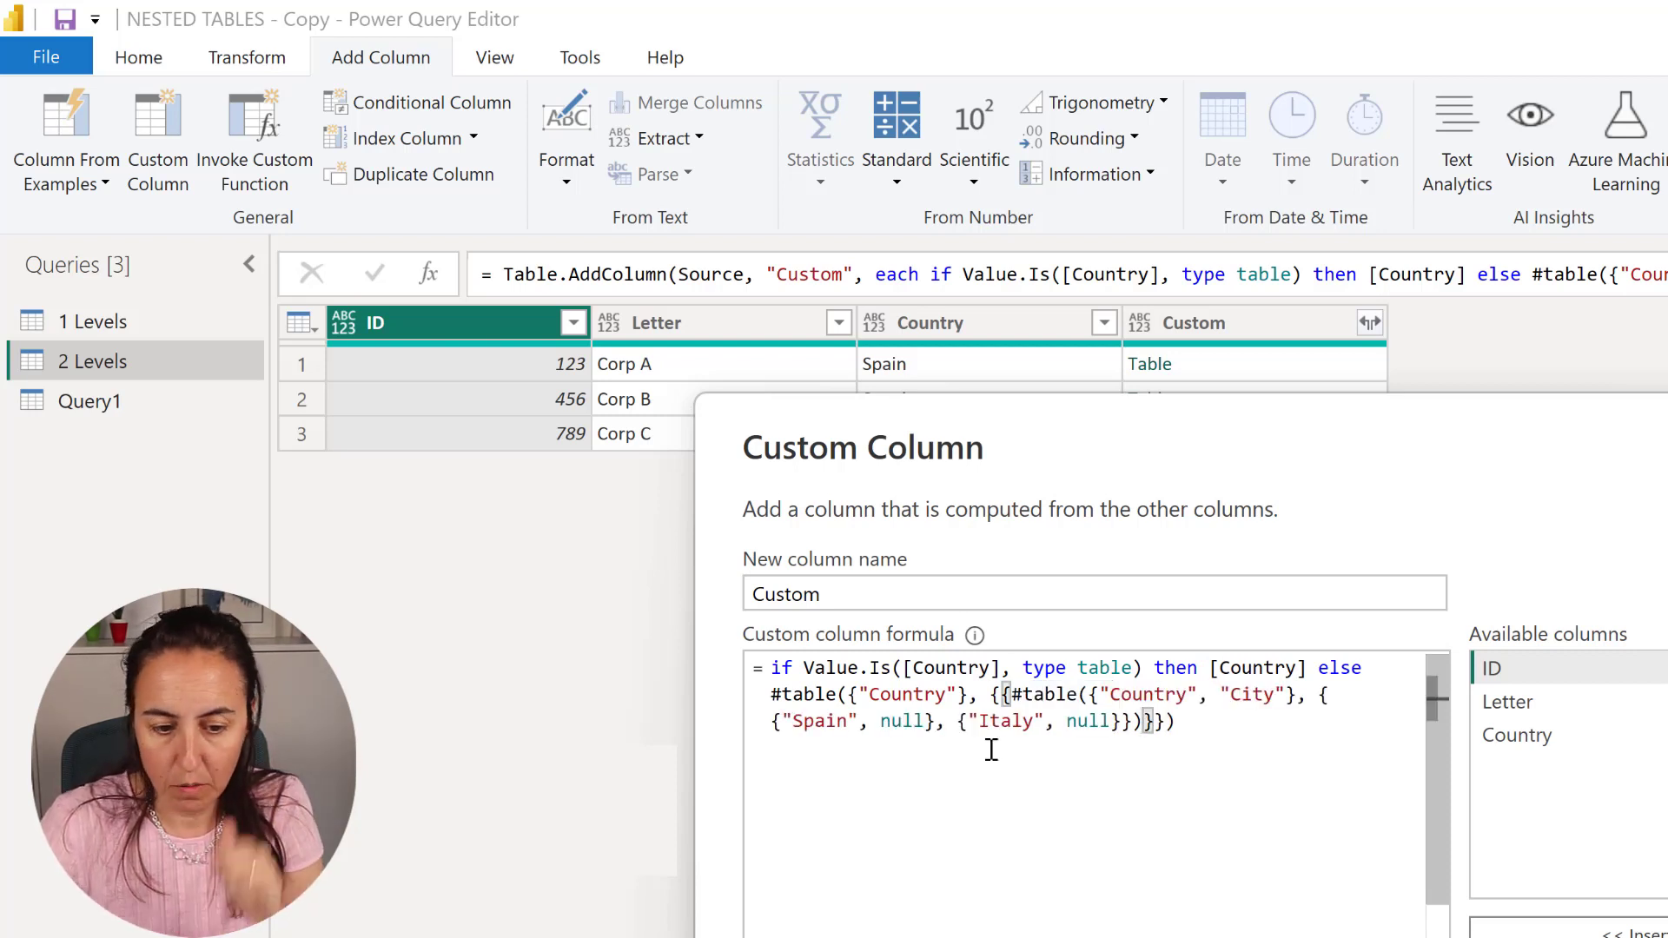
- Remove the nested table's Italy row and replace "Spain" with the [Country] column reference
{"action": "left_click_drag", "start_coordinate": [957, 721], "coordinate": [1121, 722]}
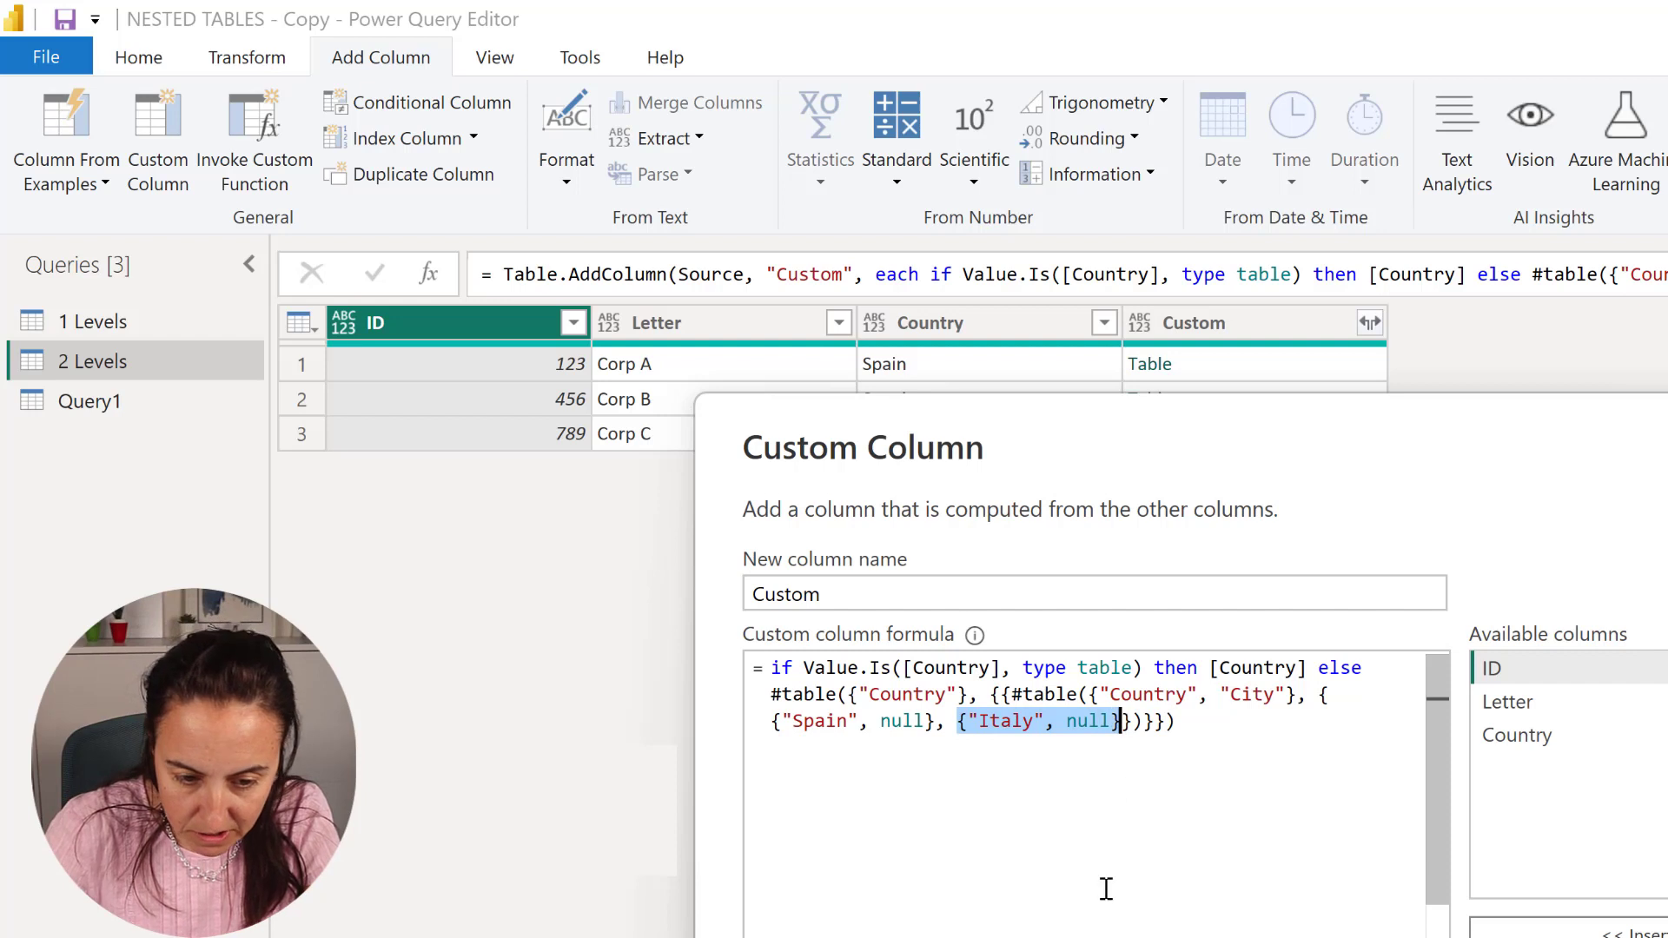
{"action": "key", "text": "BackSpace"}
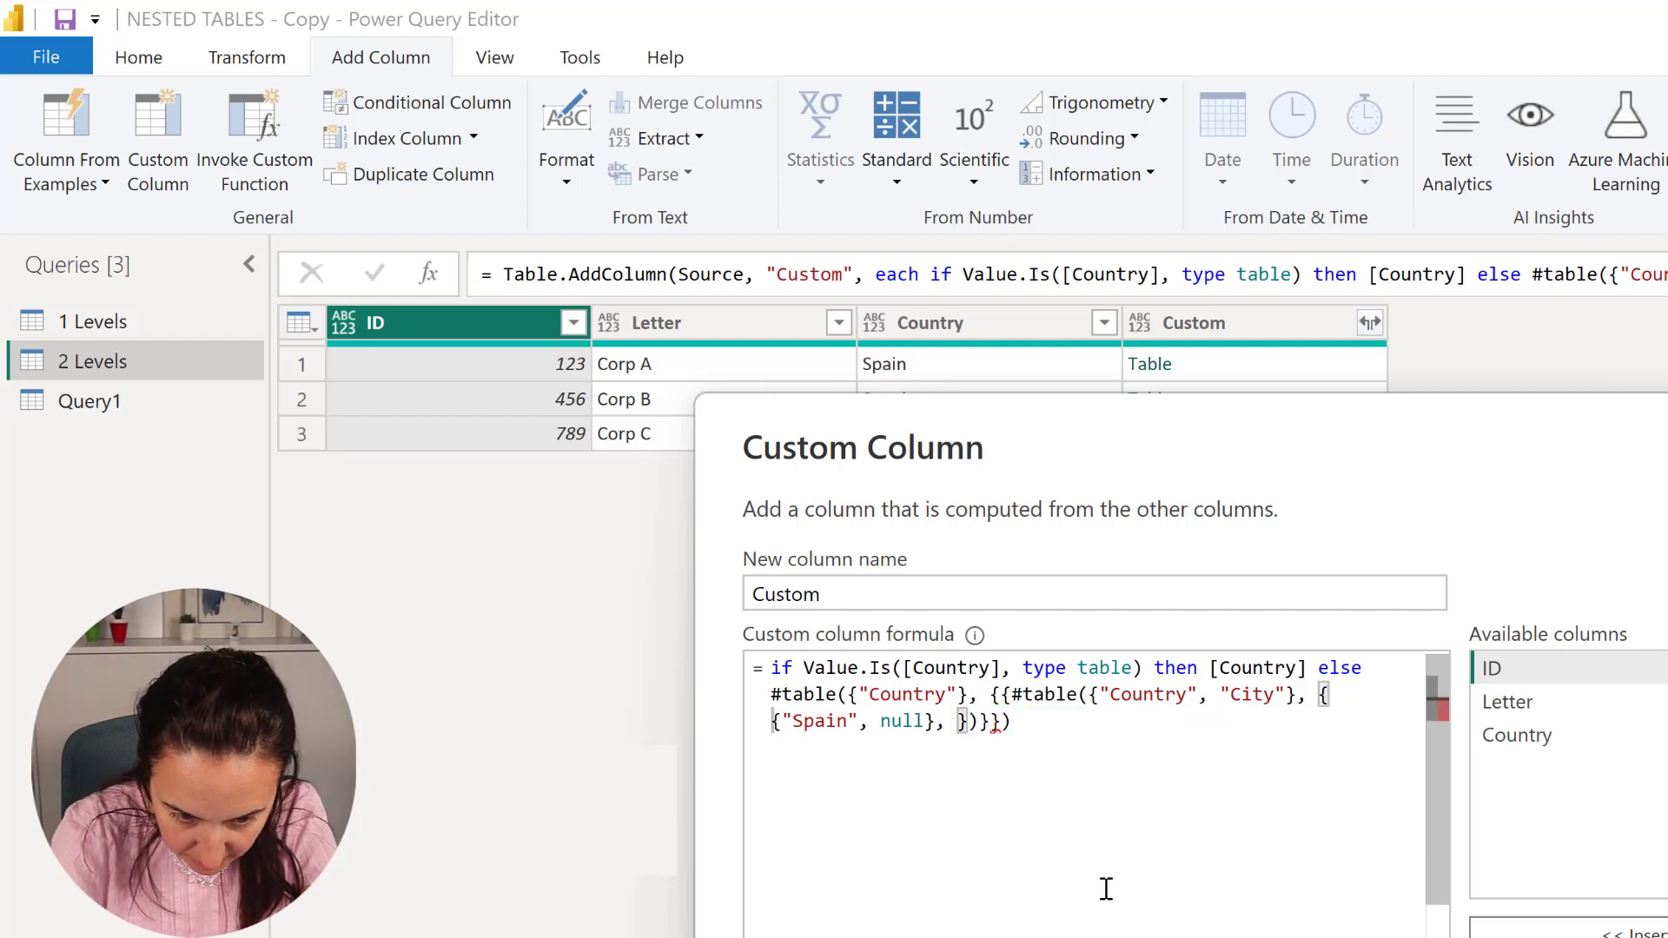
{"action": "key", "text": "BackSpace"}
{"action": "key", "text": "BackSpace"}
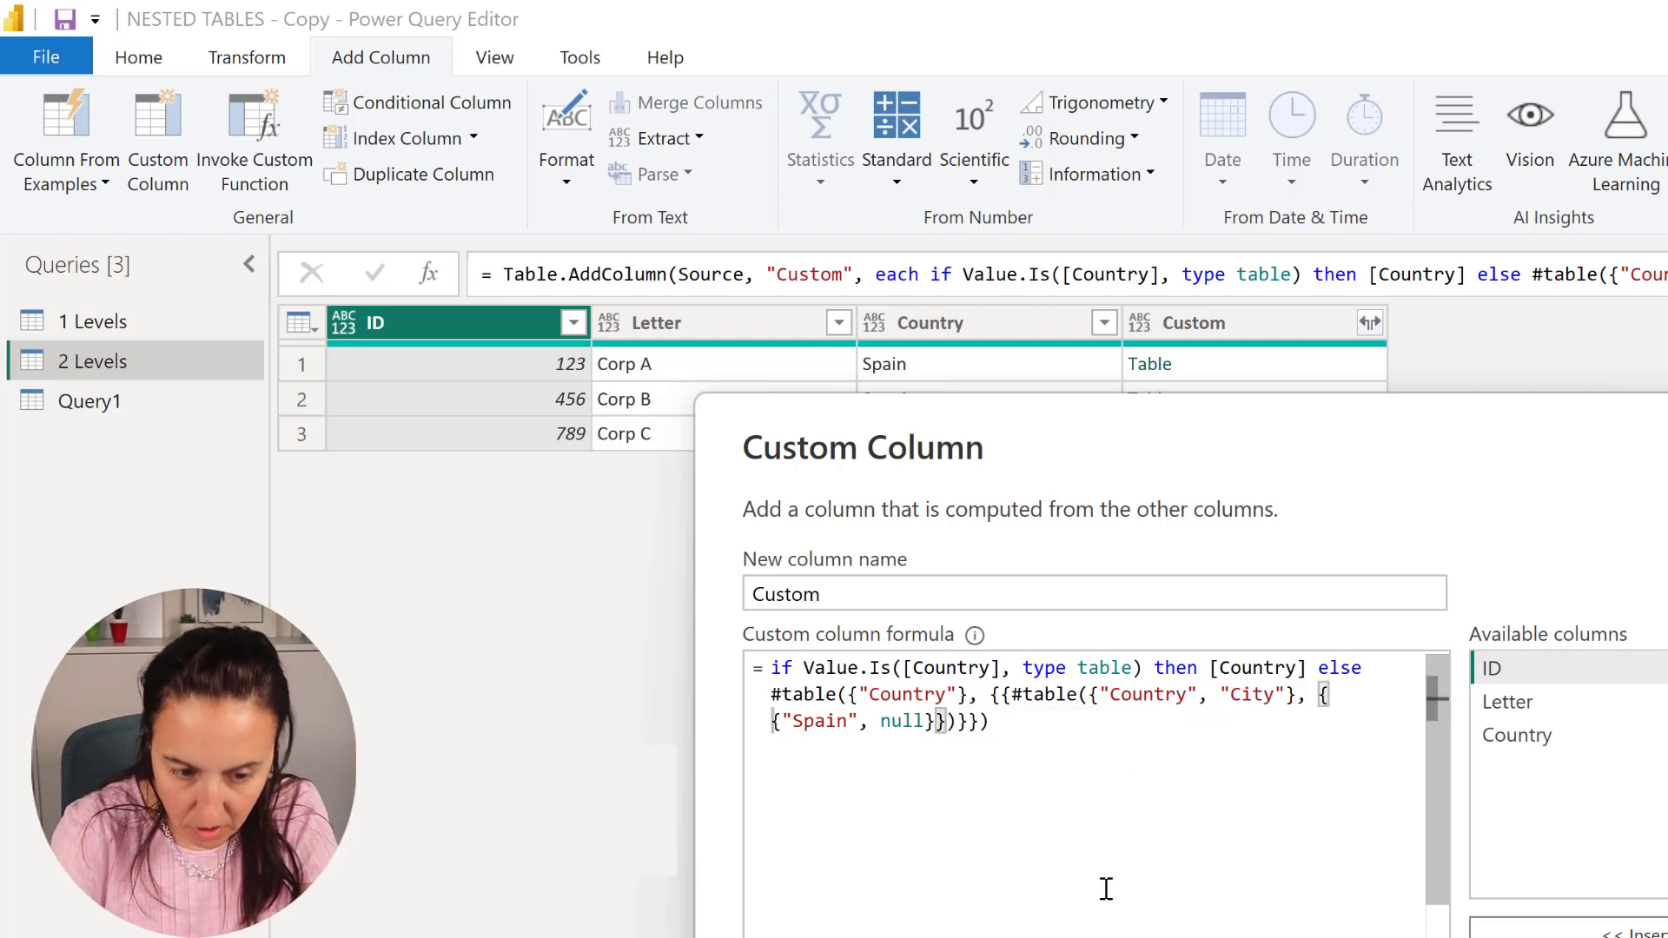
{"action": "left_click", "coordinate": [854, 720]}
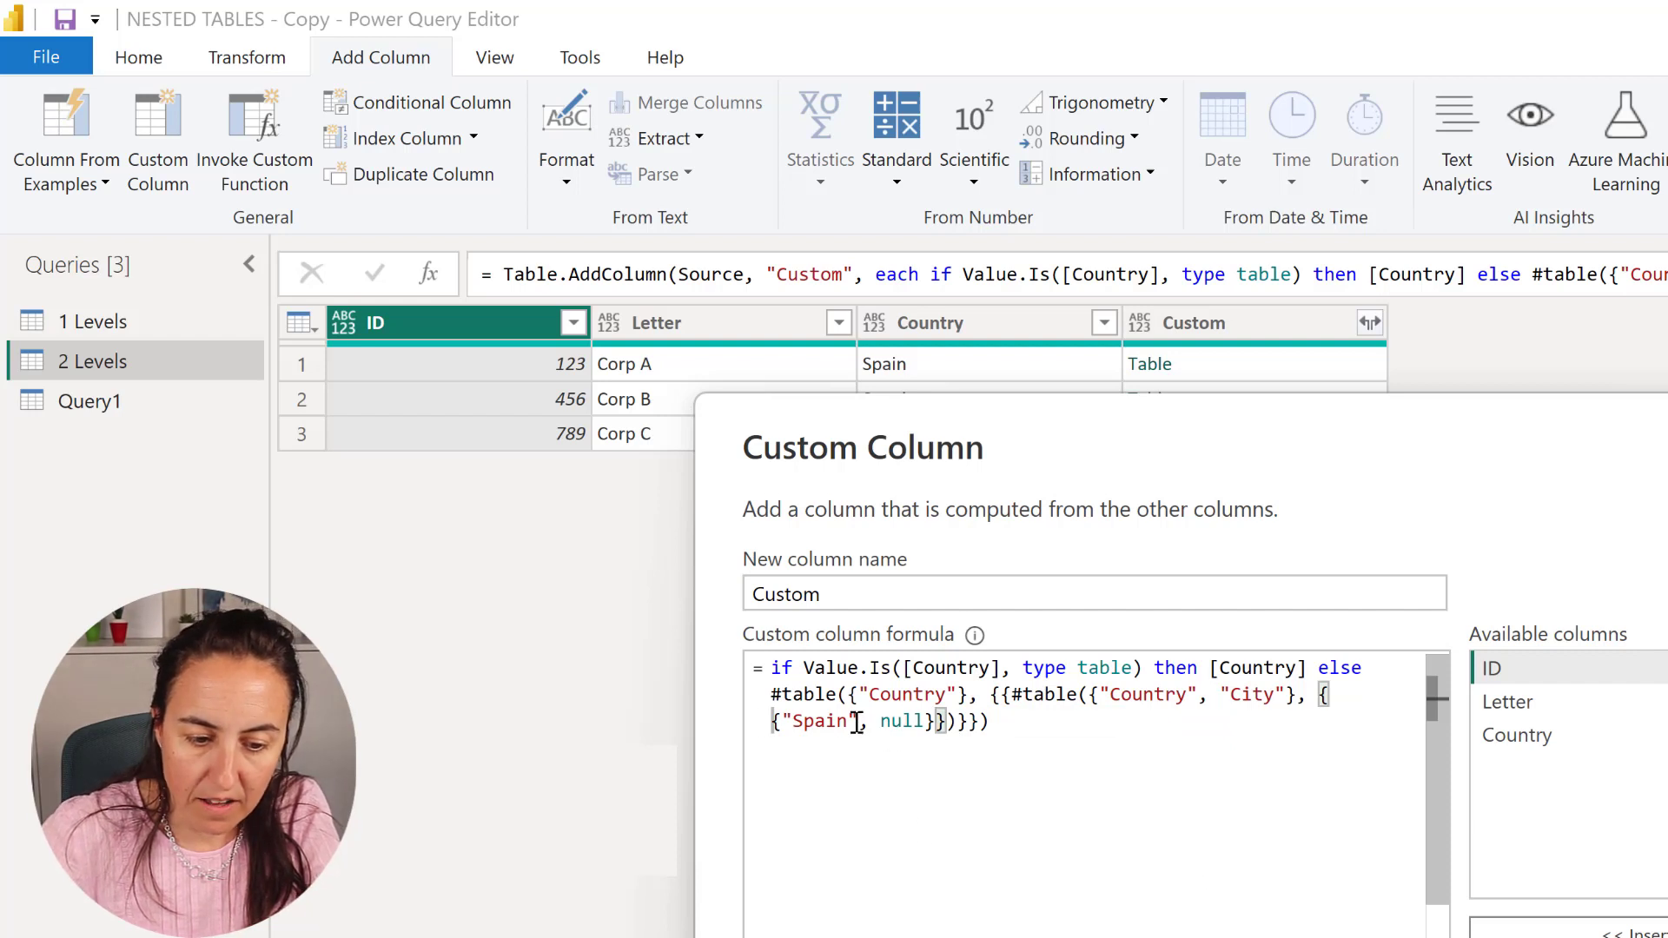
{"action": "left_click_drag", "start_coordinate": [855, 720], "coordinate": [792, 720]}
{"action": "key", "text": "BackSpace"}
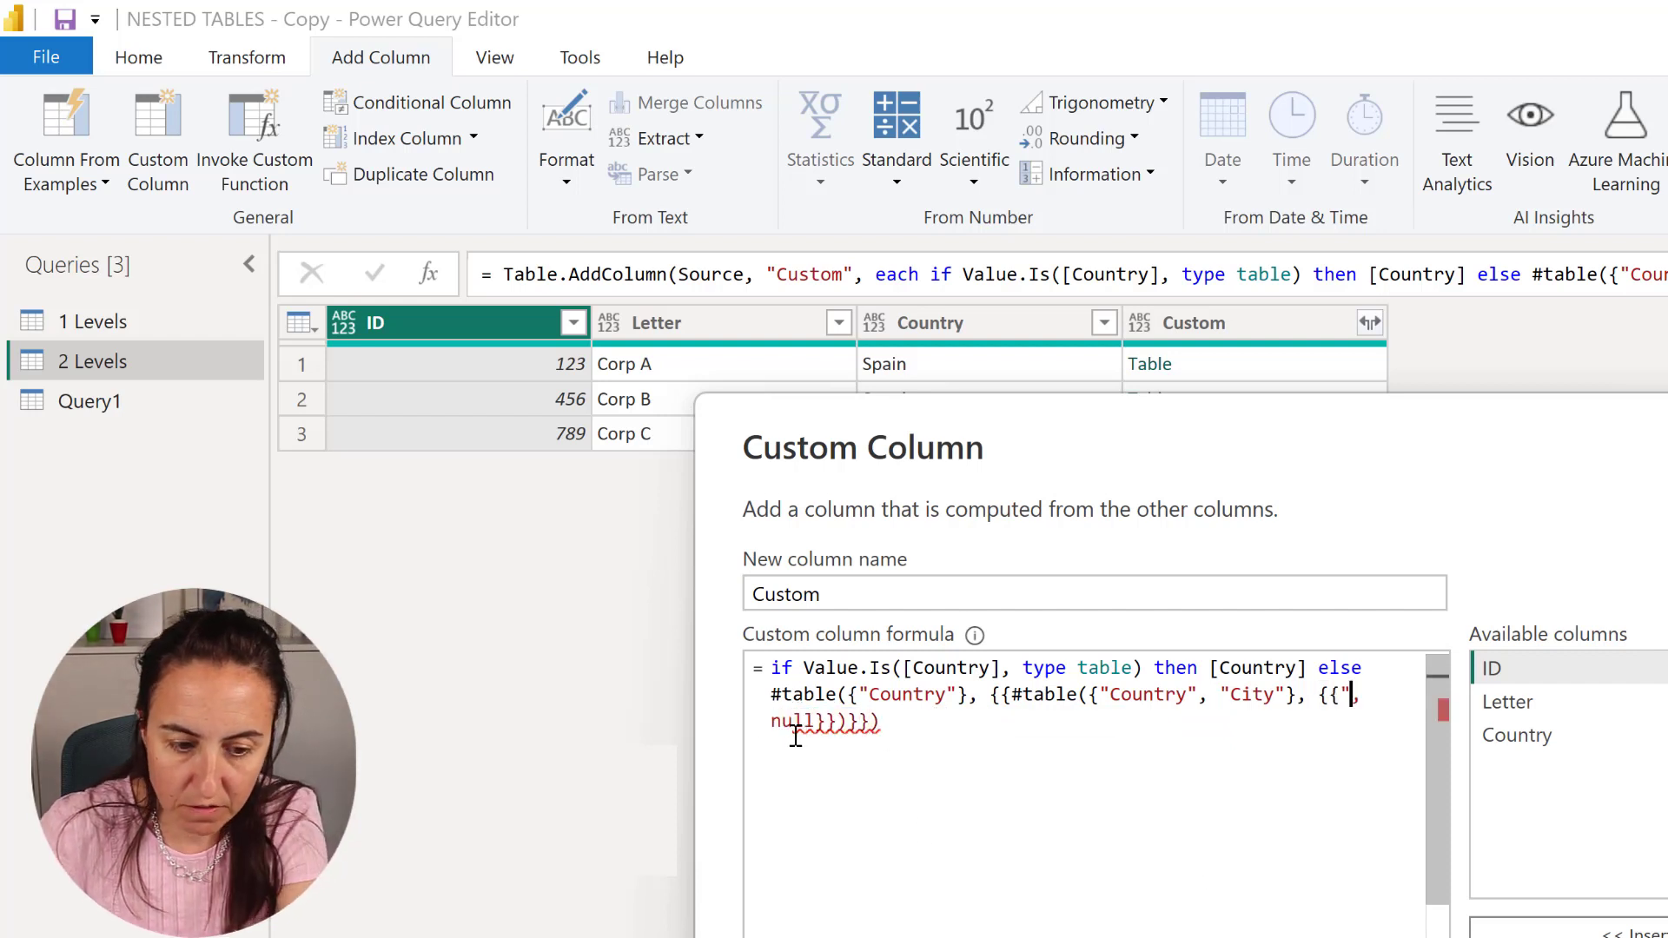
{"action": "double_click", "coordinate": [1516, 735]}
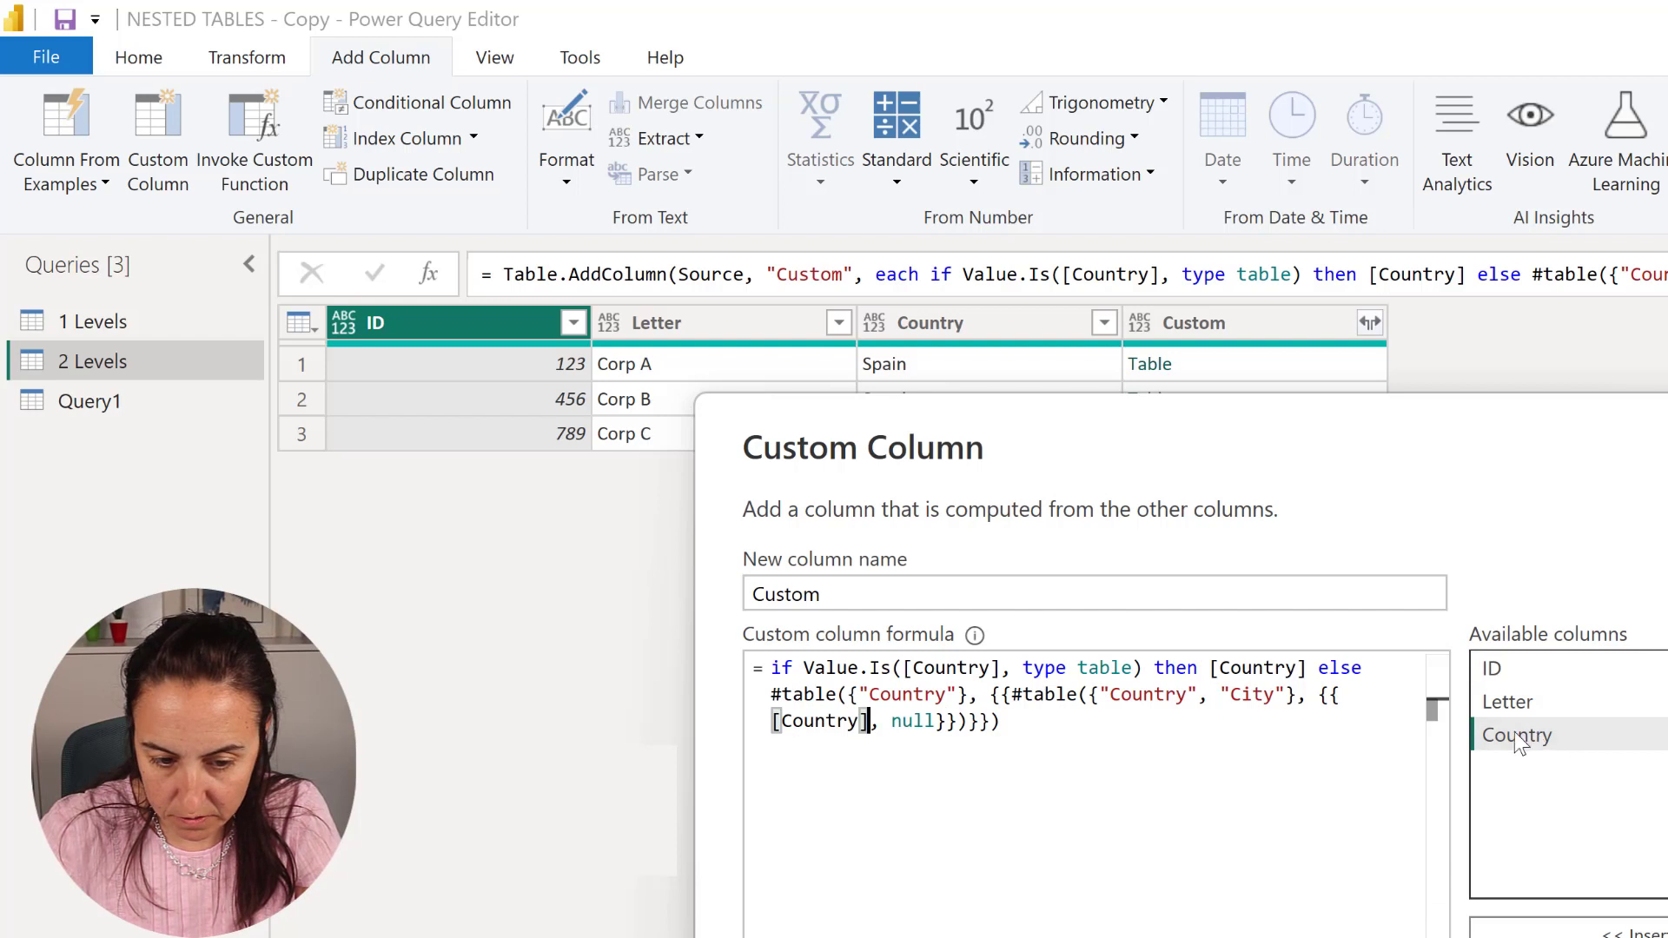
{"action": "left_click", "coordinate": [1050, 717]}
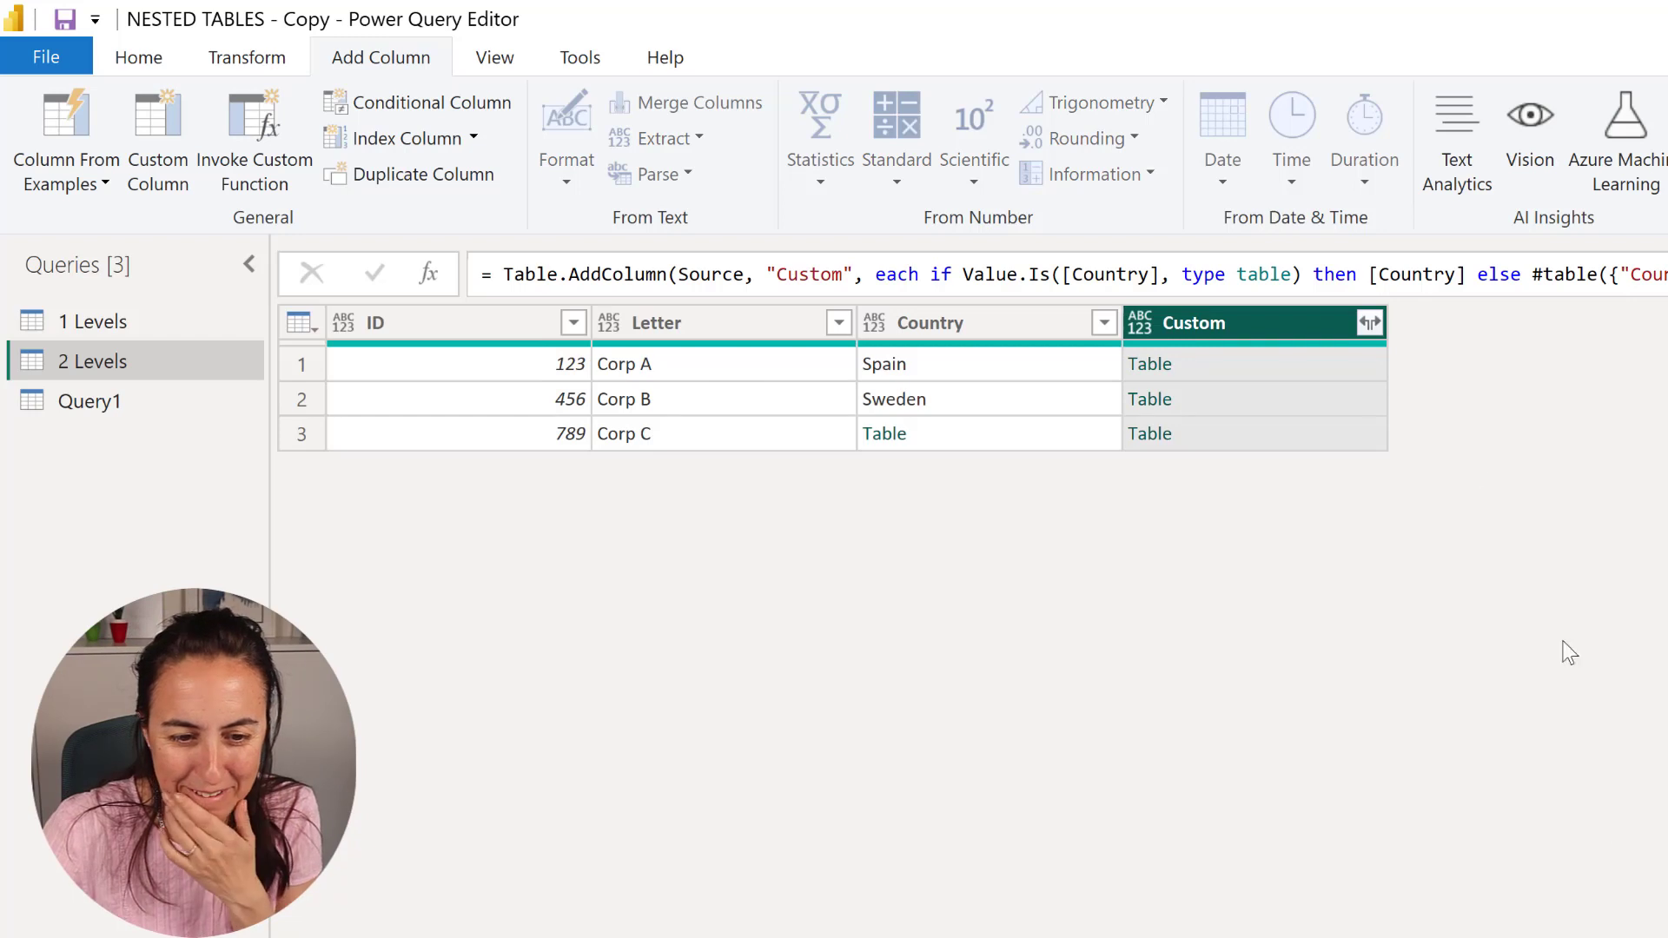
- Expand Custom into Country.1 and preview its nested tables, including Spain/Madrid and Italy/Milano
{"action": "left_click", "coordinate": [1271, 363]}
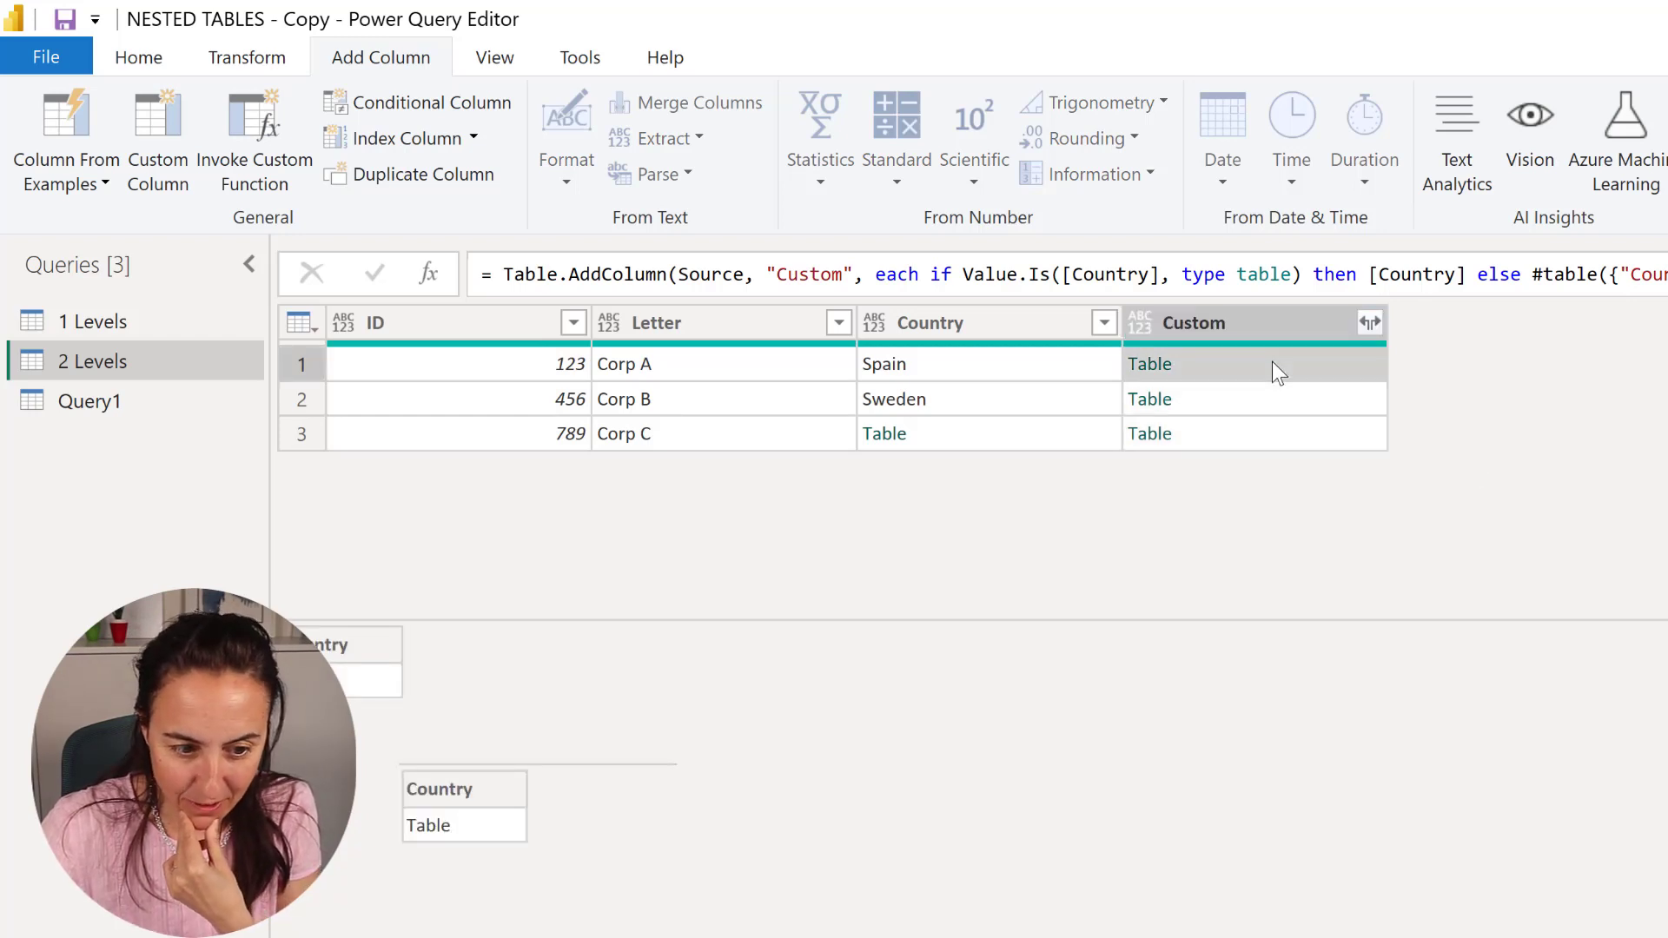
{"action": "left_click", "coordinate": [1279, 398]}
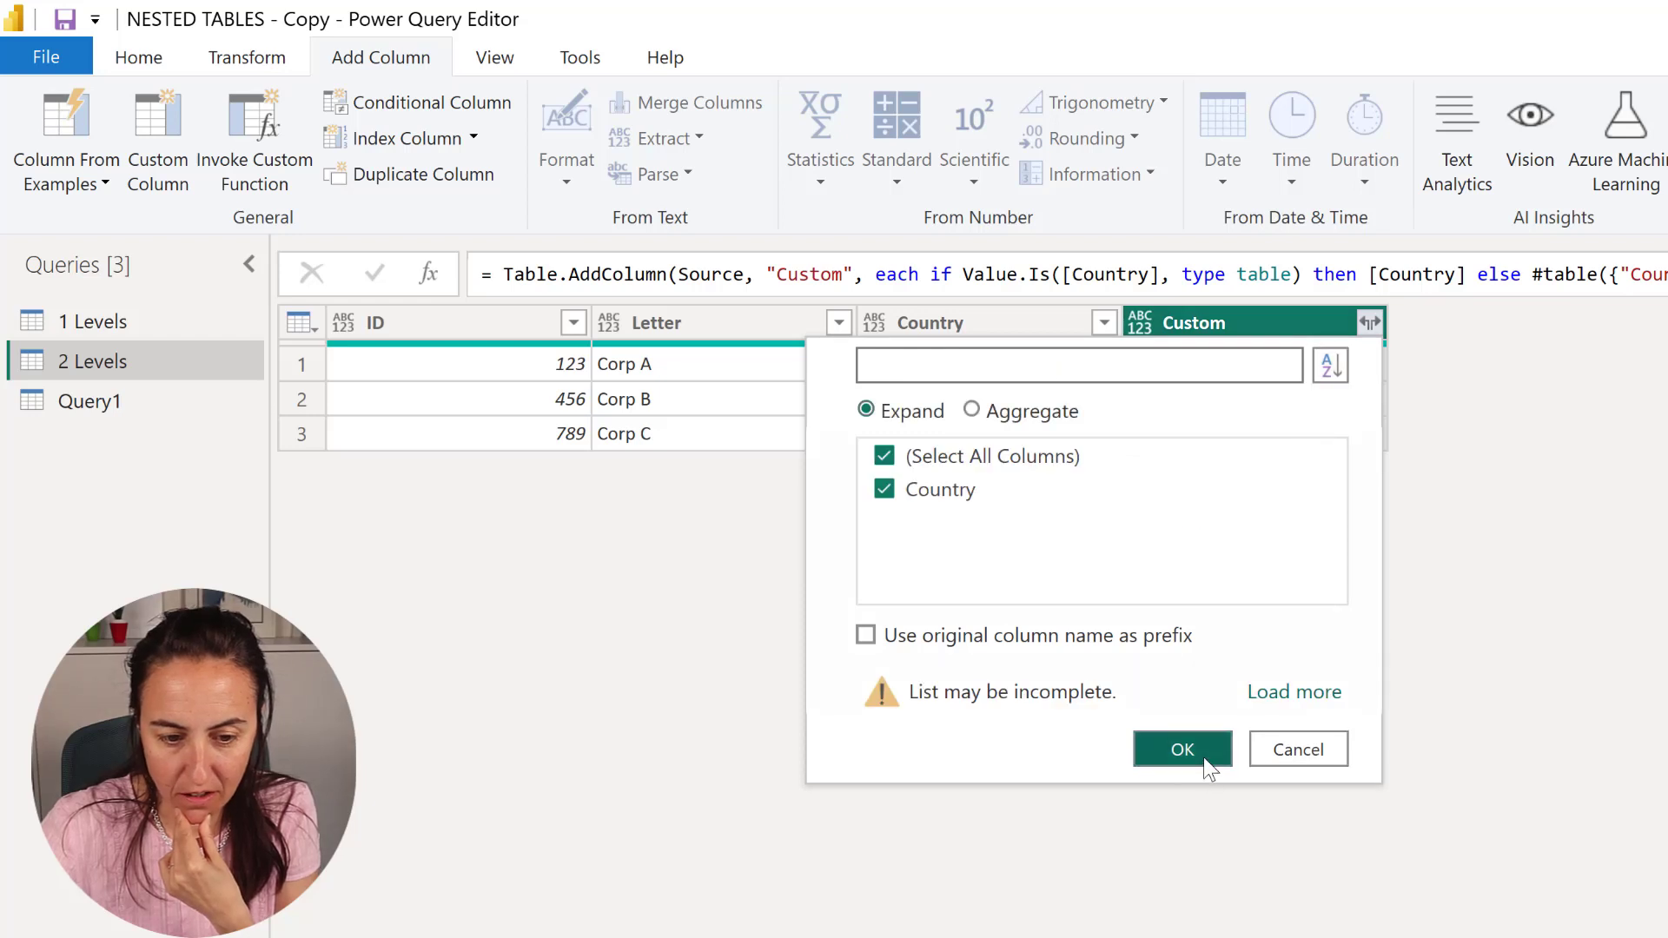
{"action": "left_click", "coordinate": [1202, 754]}
{"action": "left_click", "coordinate": [1284, 363]}
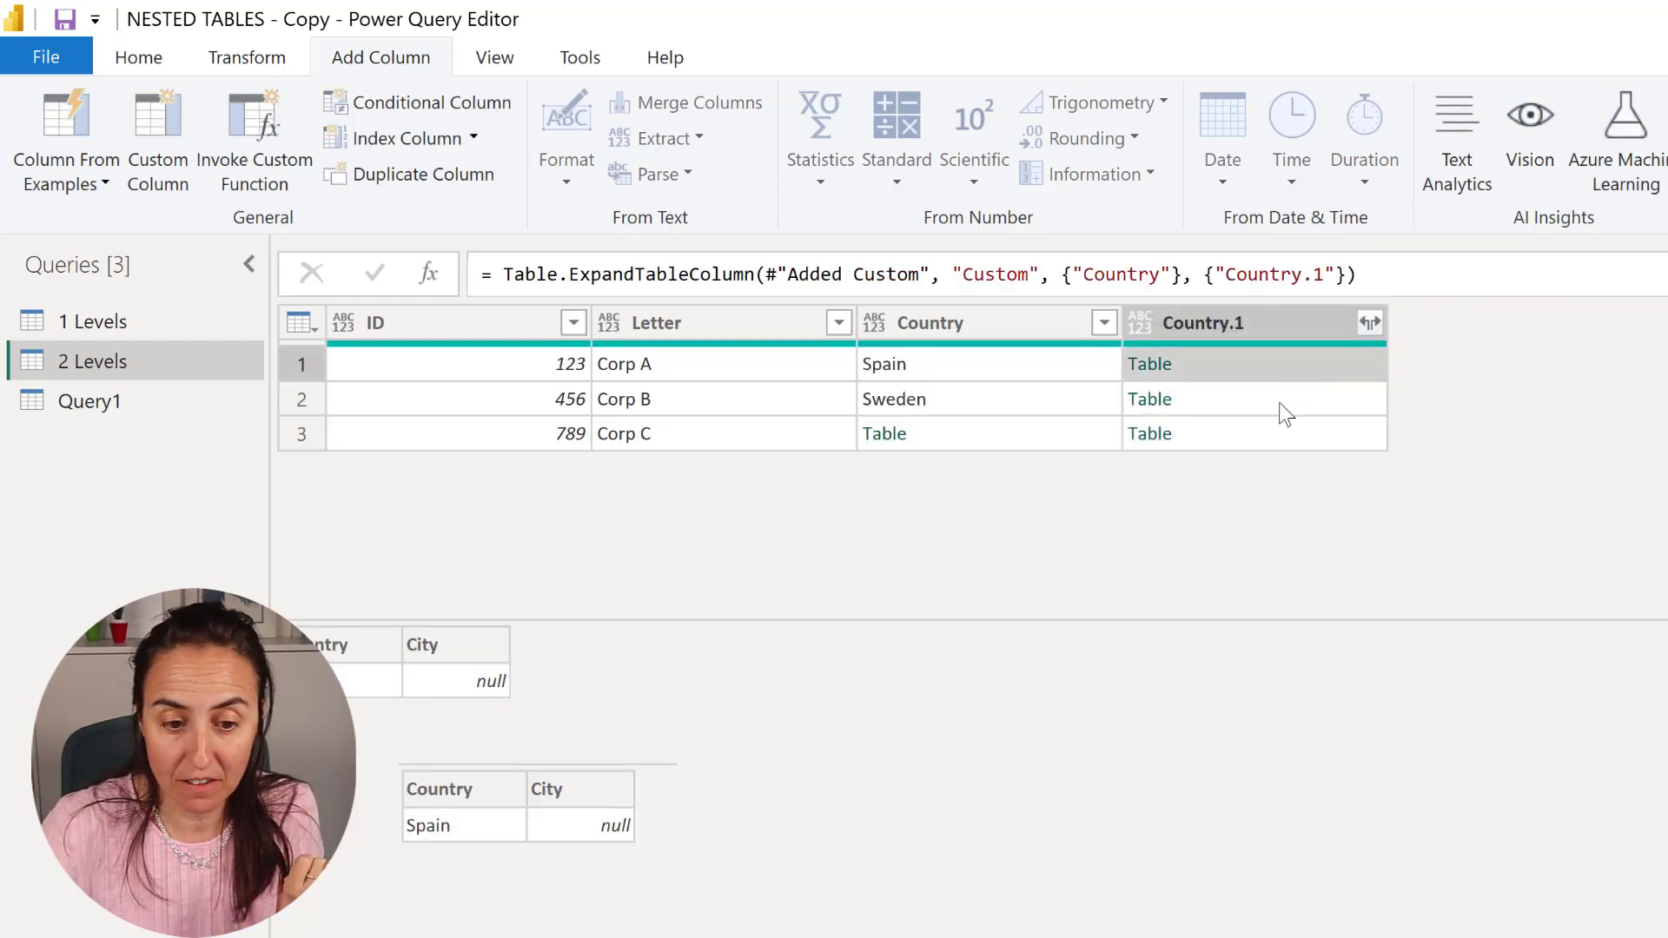
{"action": "left_click", "coordinate": [1280, 403]}
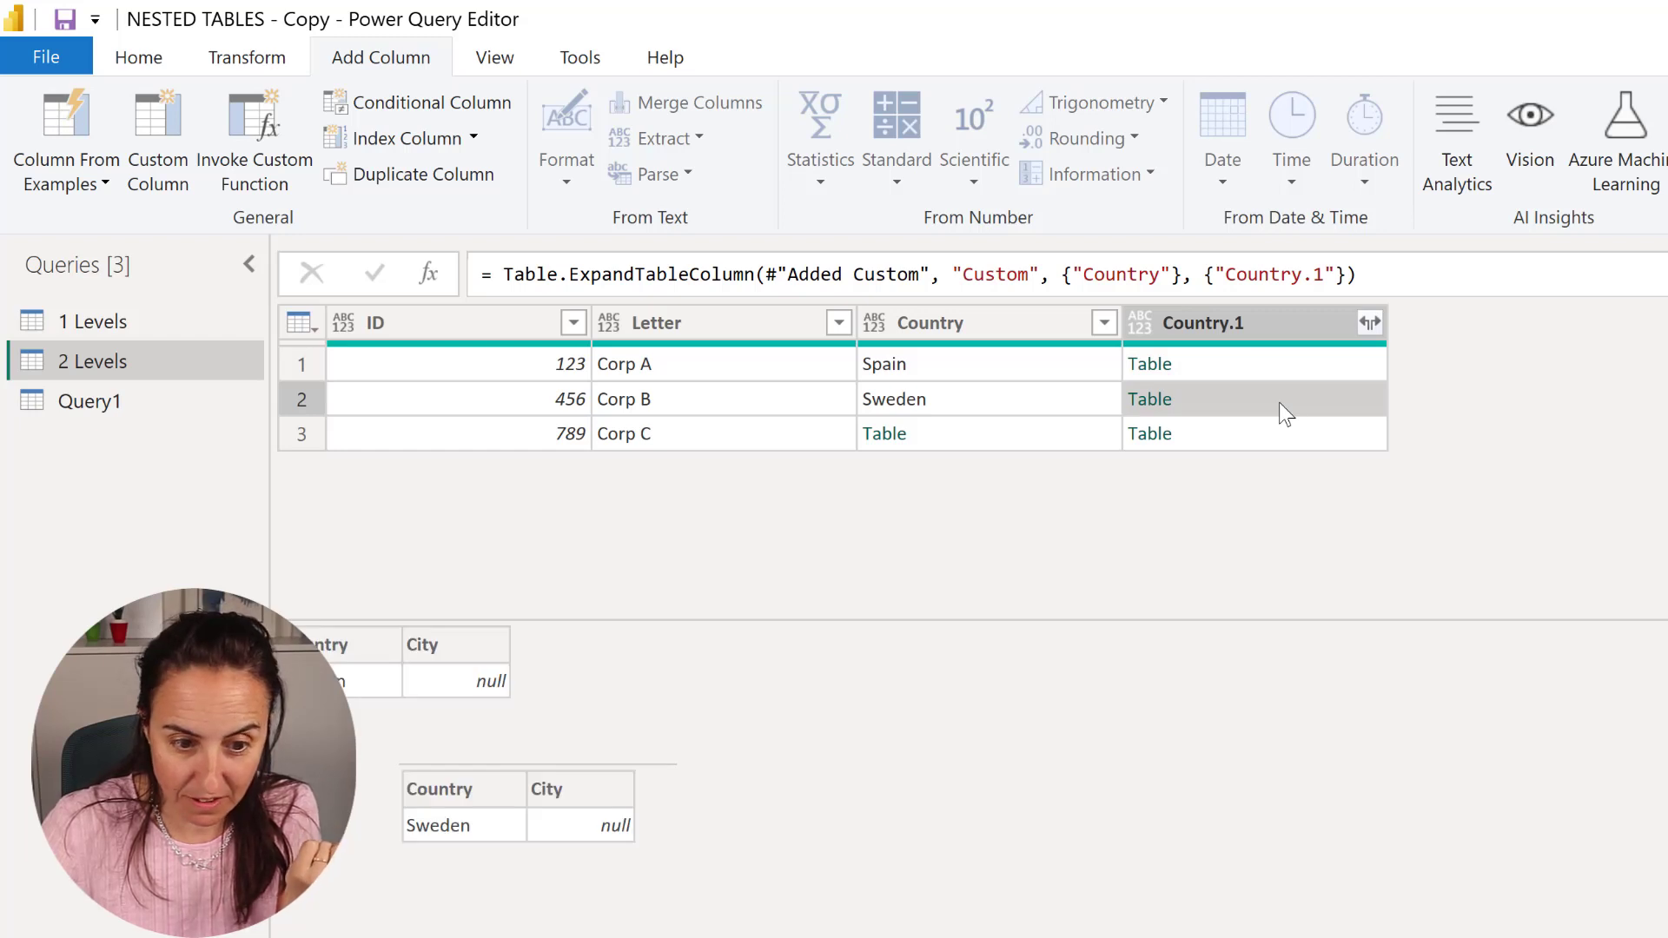
{"action": "left_click", "coordinate": [1273, 431]}
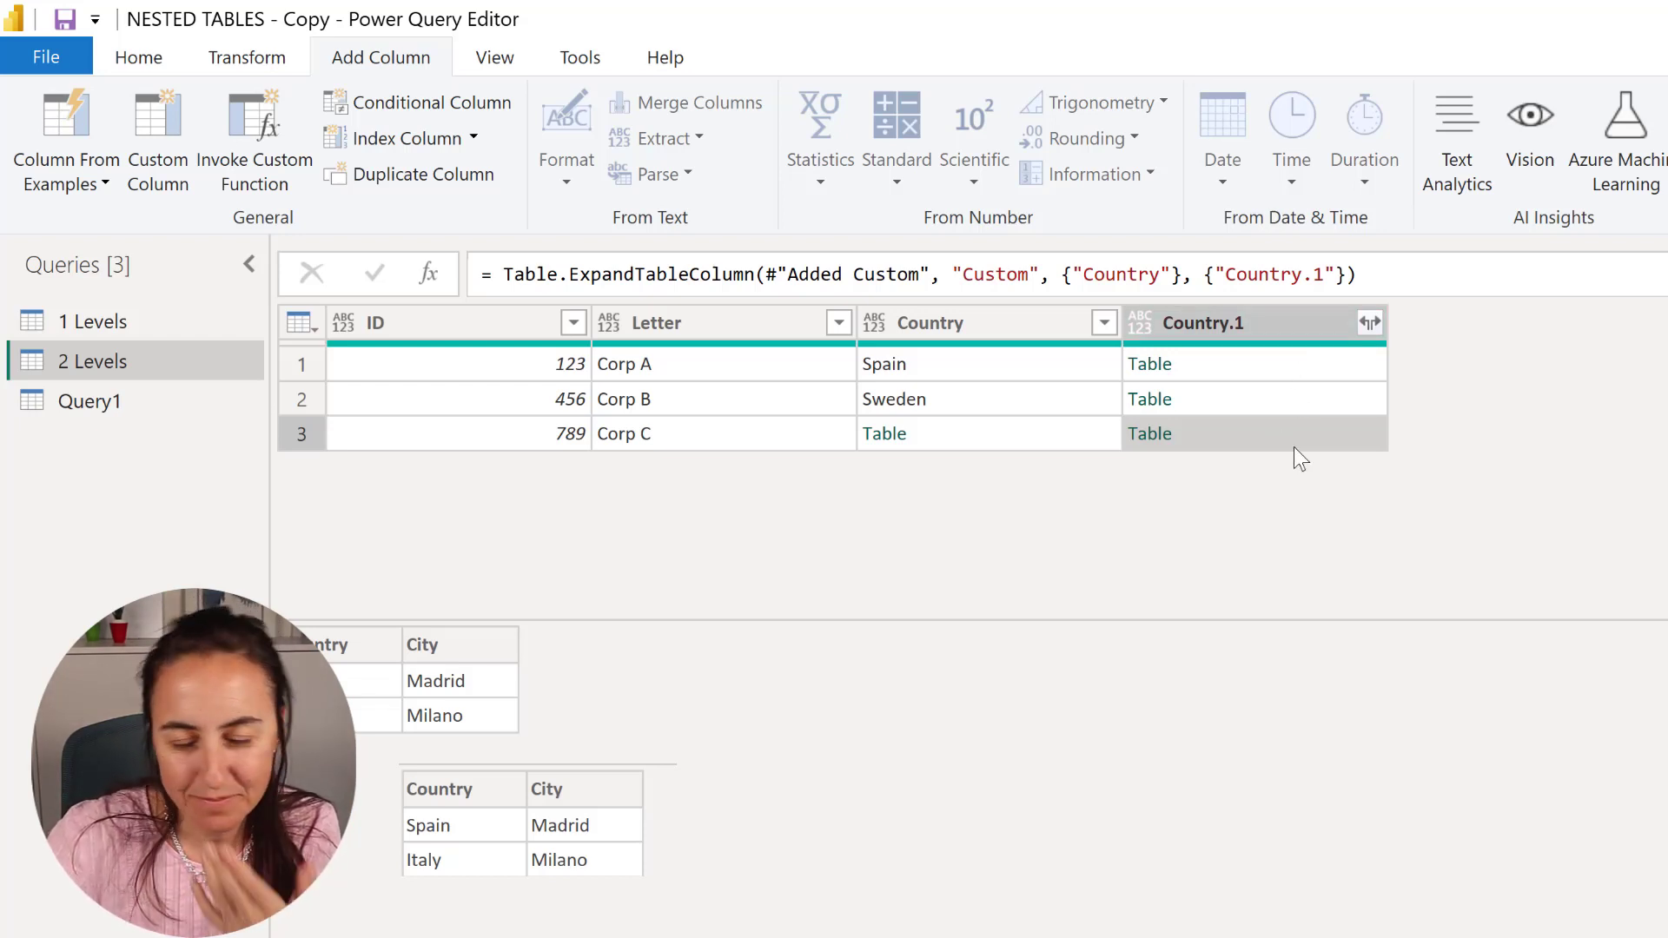
- Expand Country.1 into Country.2 and City columns, keeping both fields
{"action": "left_click", "coordinate": [1369, 323]}
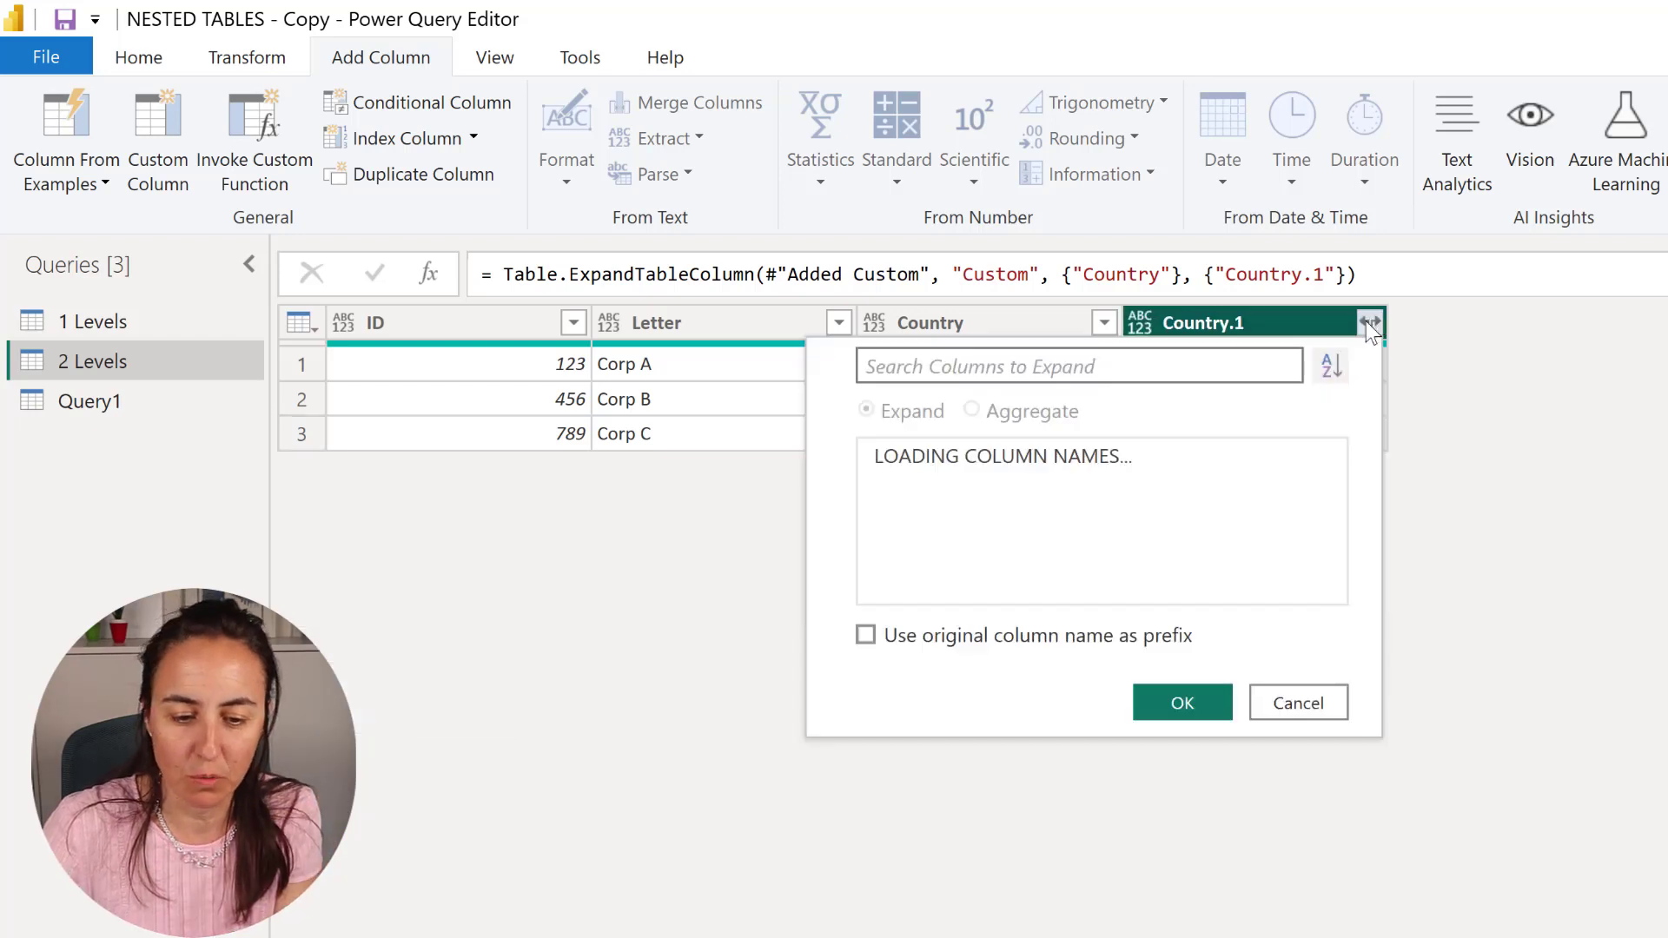
{"action": "left_click", "coordinate": [1185, 751]}
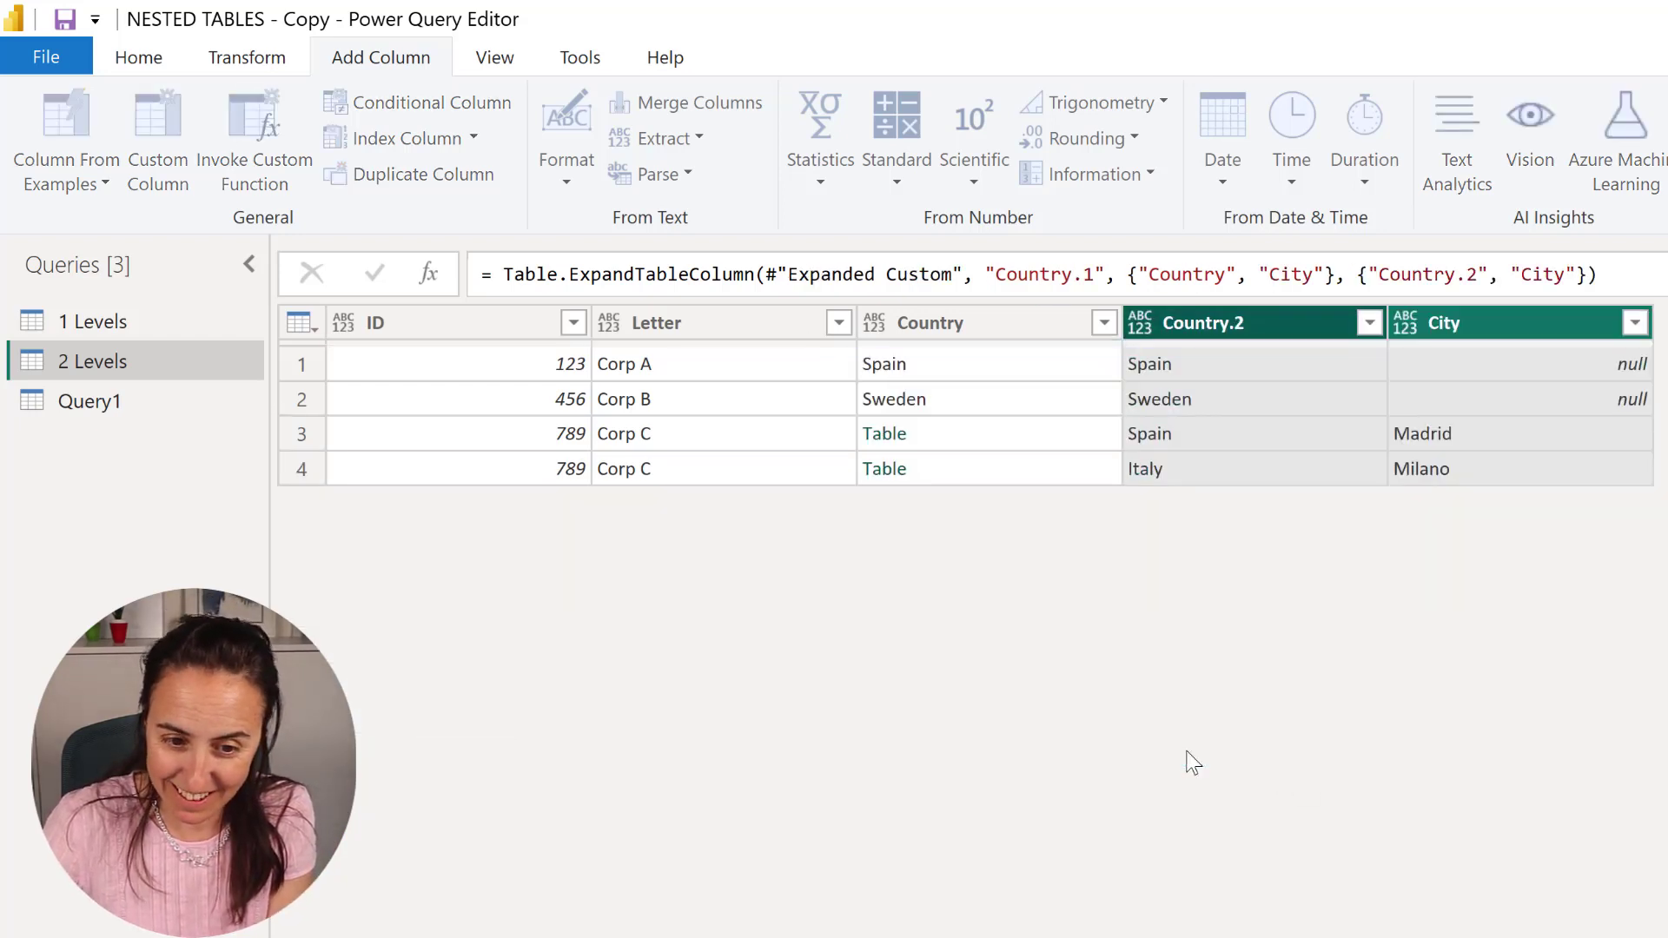